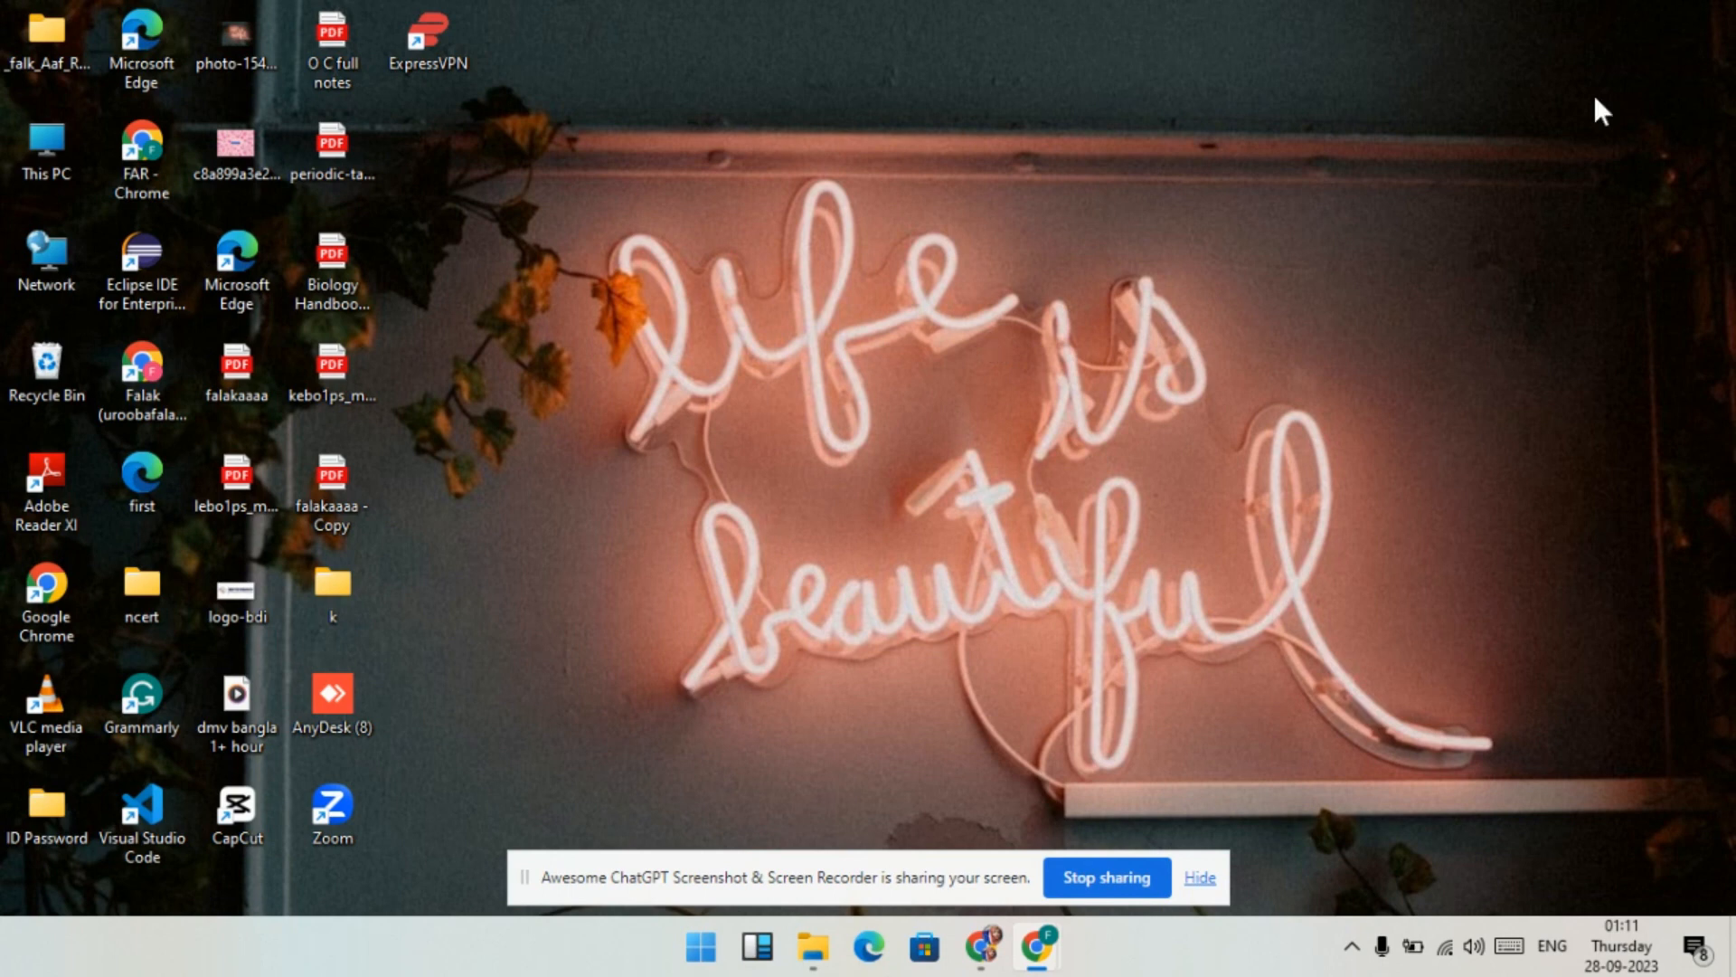
# - Search Google for 'canva' in Chrome
pyautogui.click(983, 947)
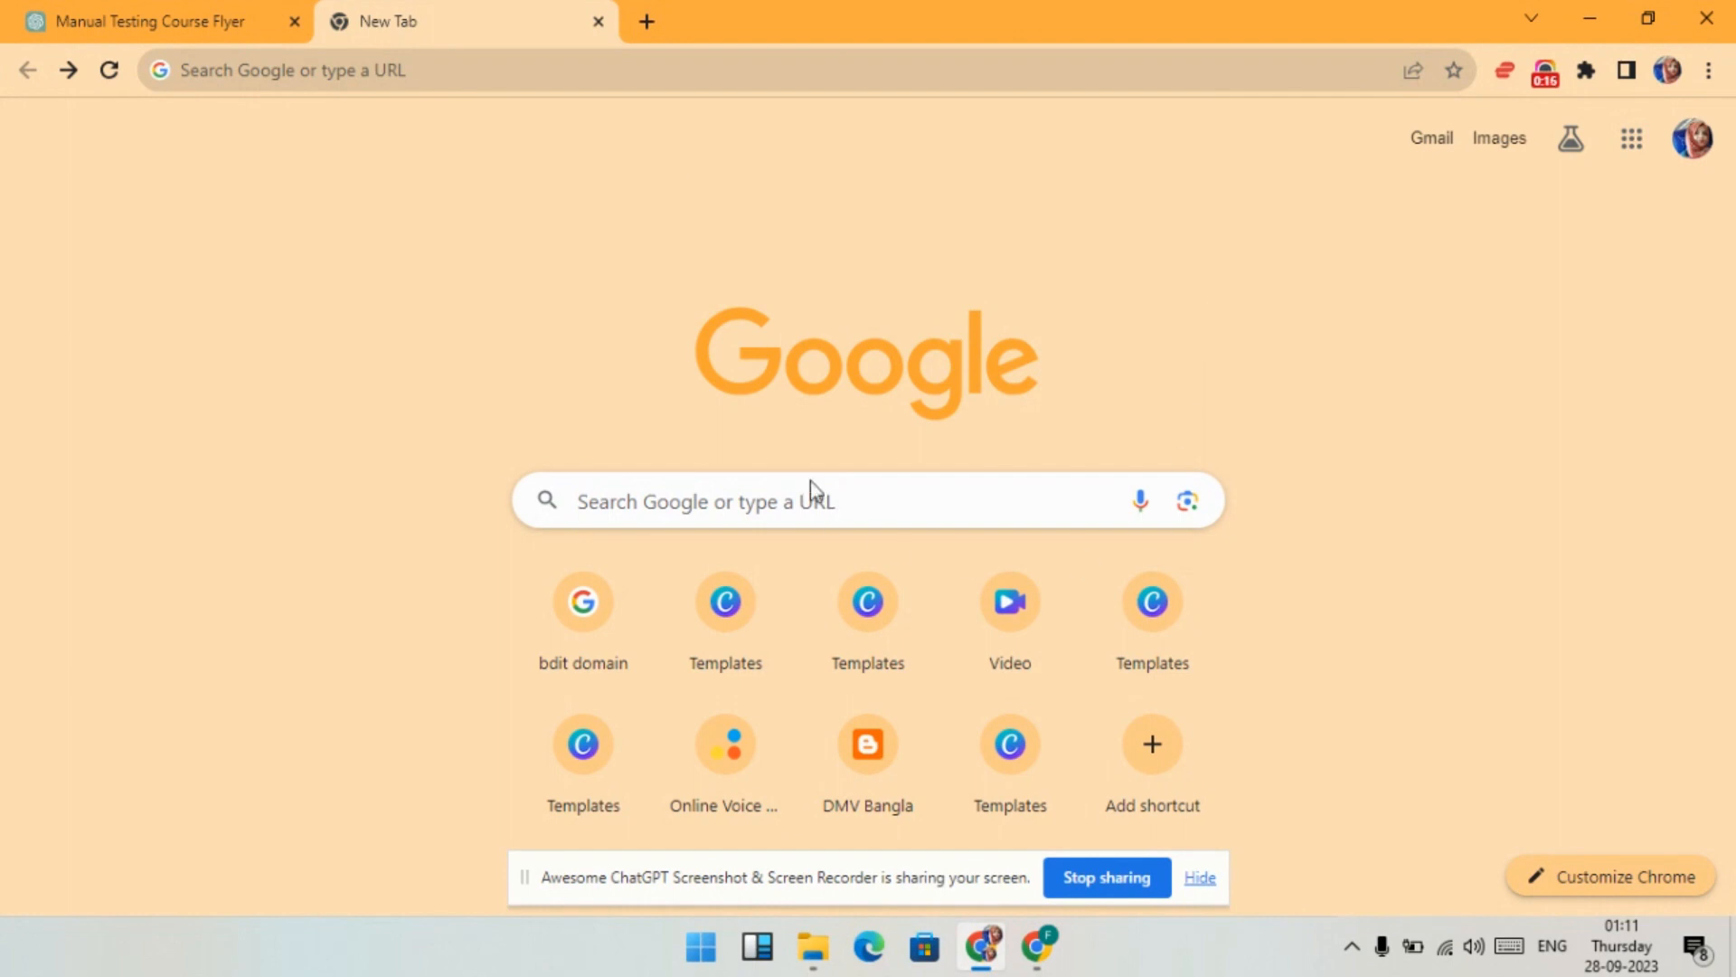
pyautogui.click(817, 508)
pyautogui.write('canva')
pyautogui.click(725, 556)
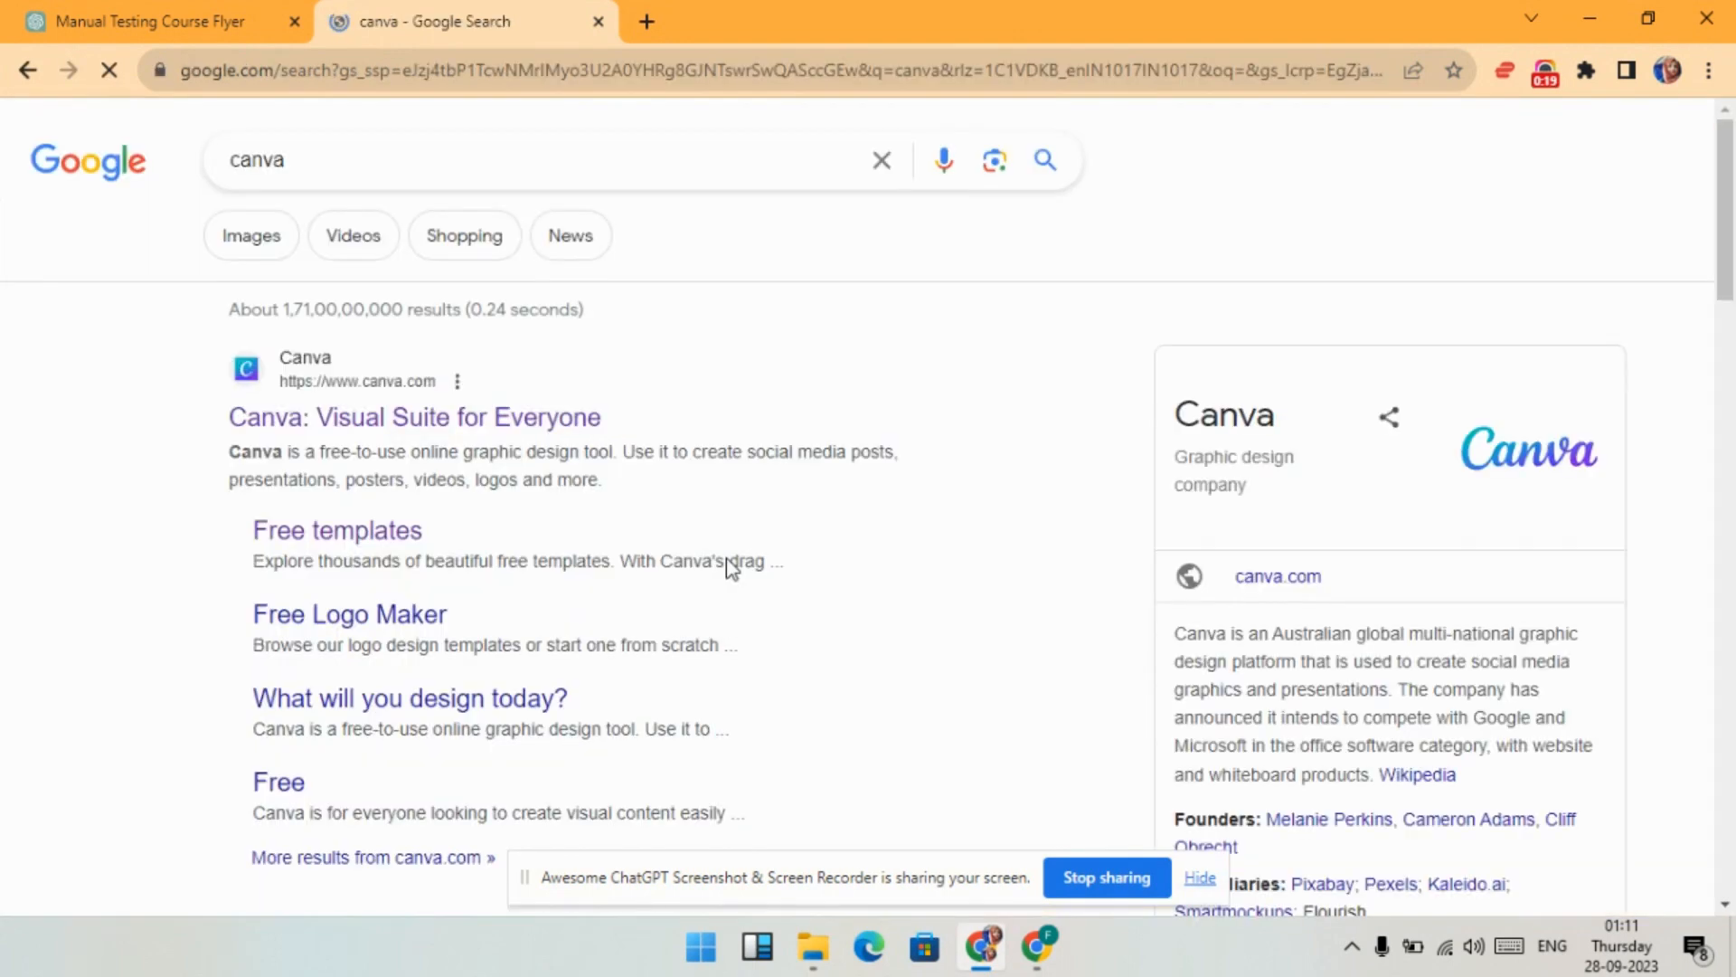
# - Open Canva, dismiss the Pro notice, and browse the Brochures template page
pyautogui.click(545, 432)
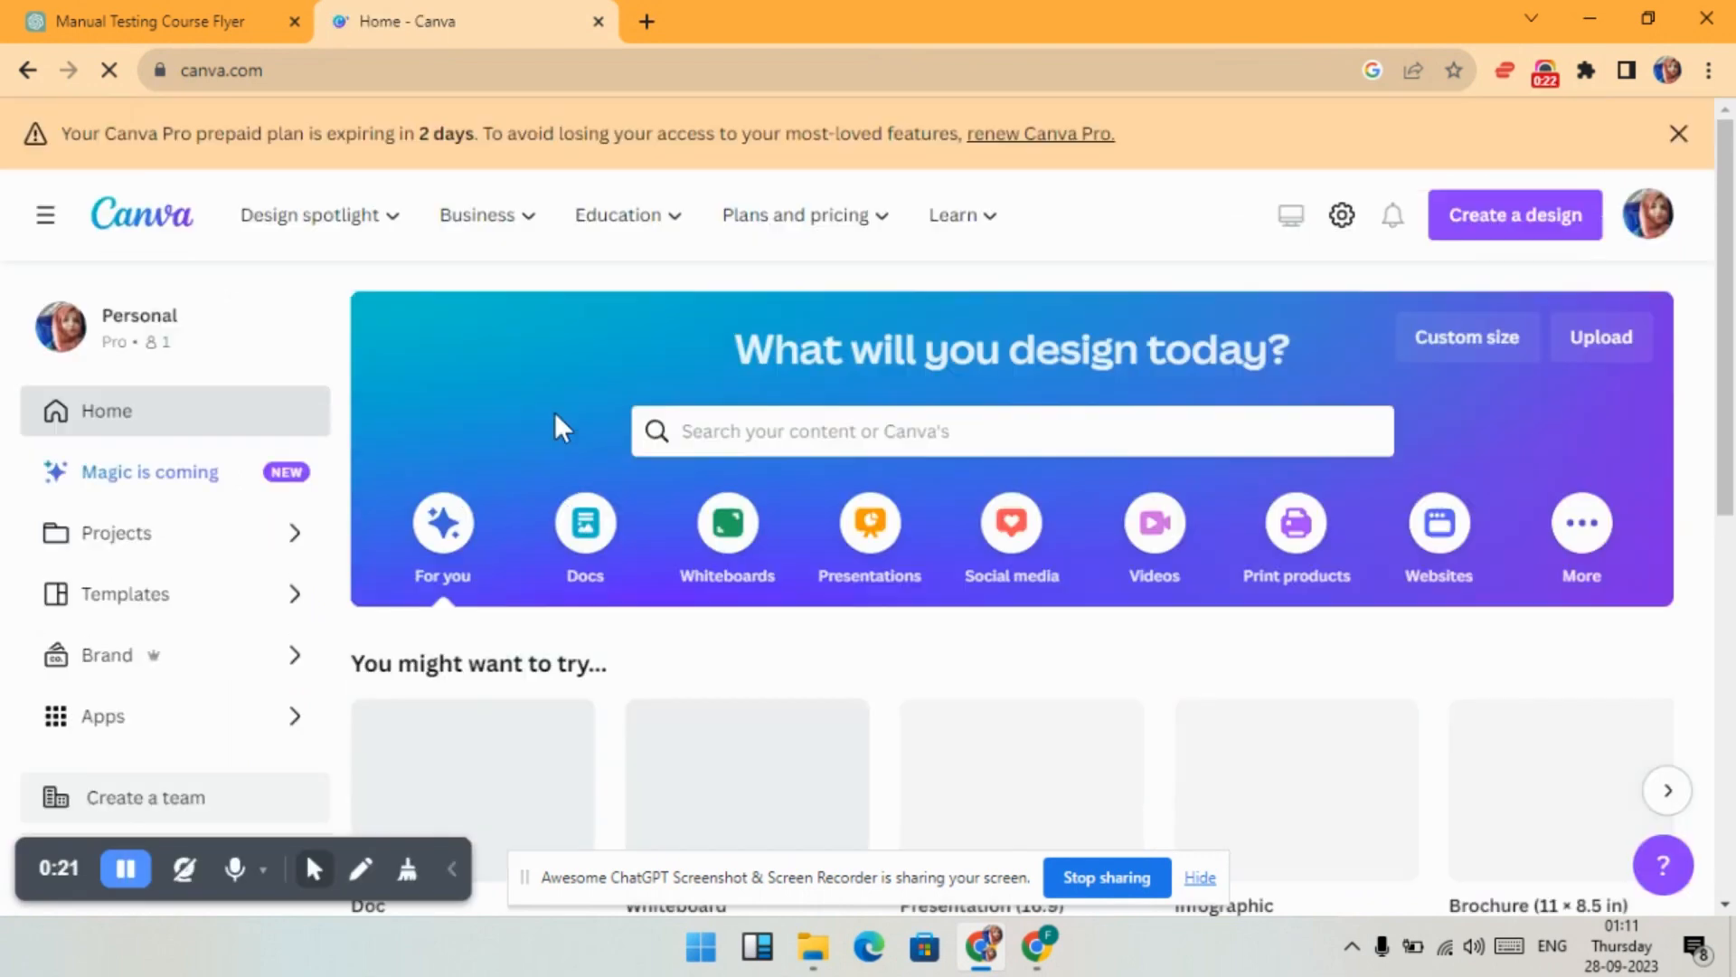
pyautogui.click(1678, 133)
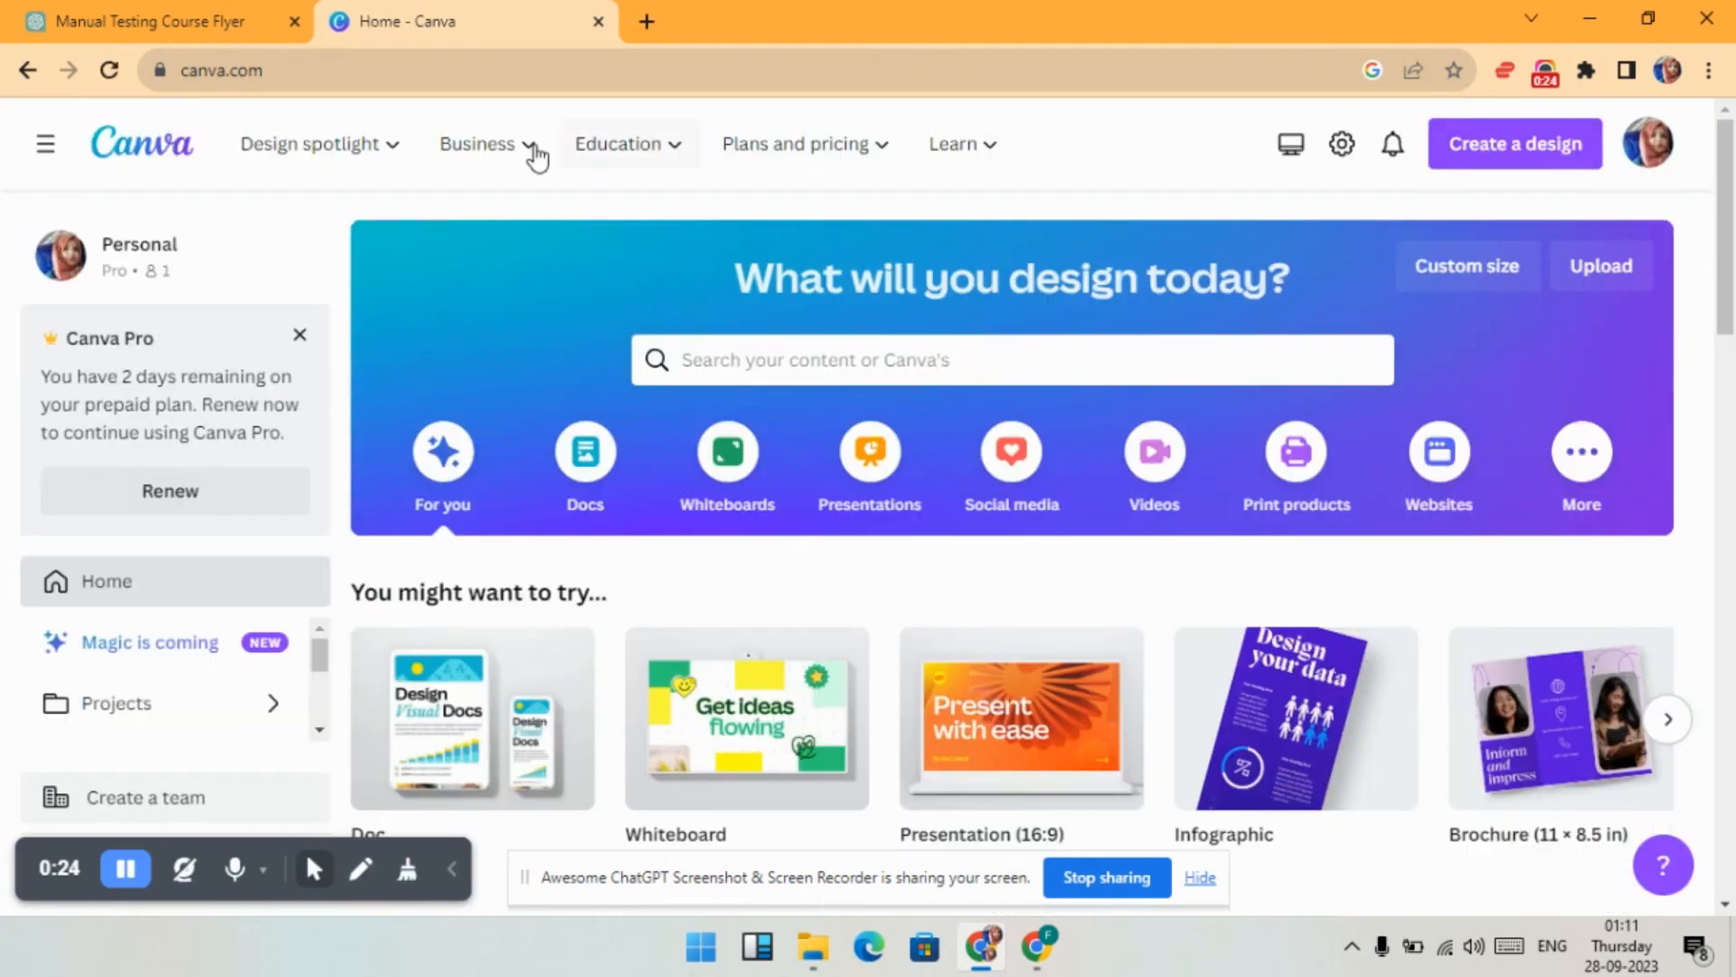
pyautogui.moveTo(317, 166)
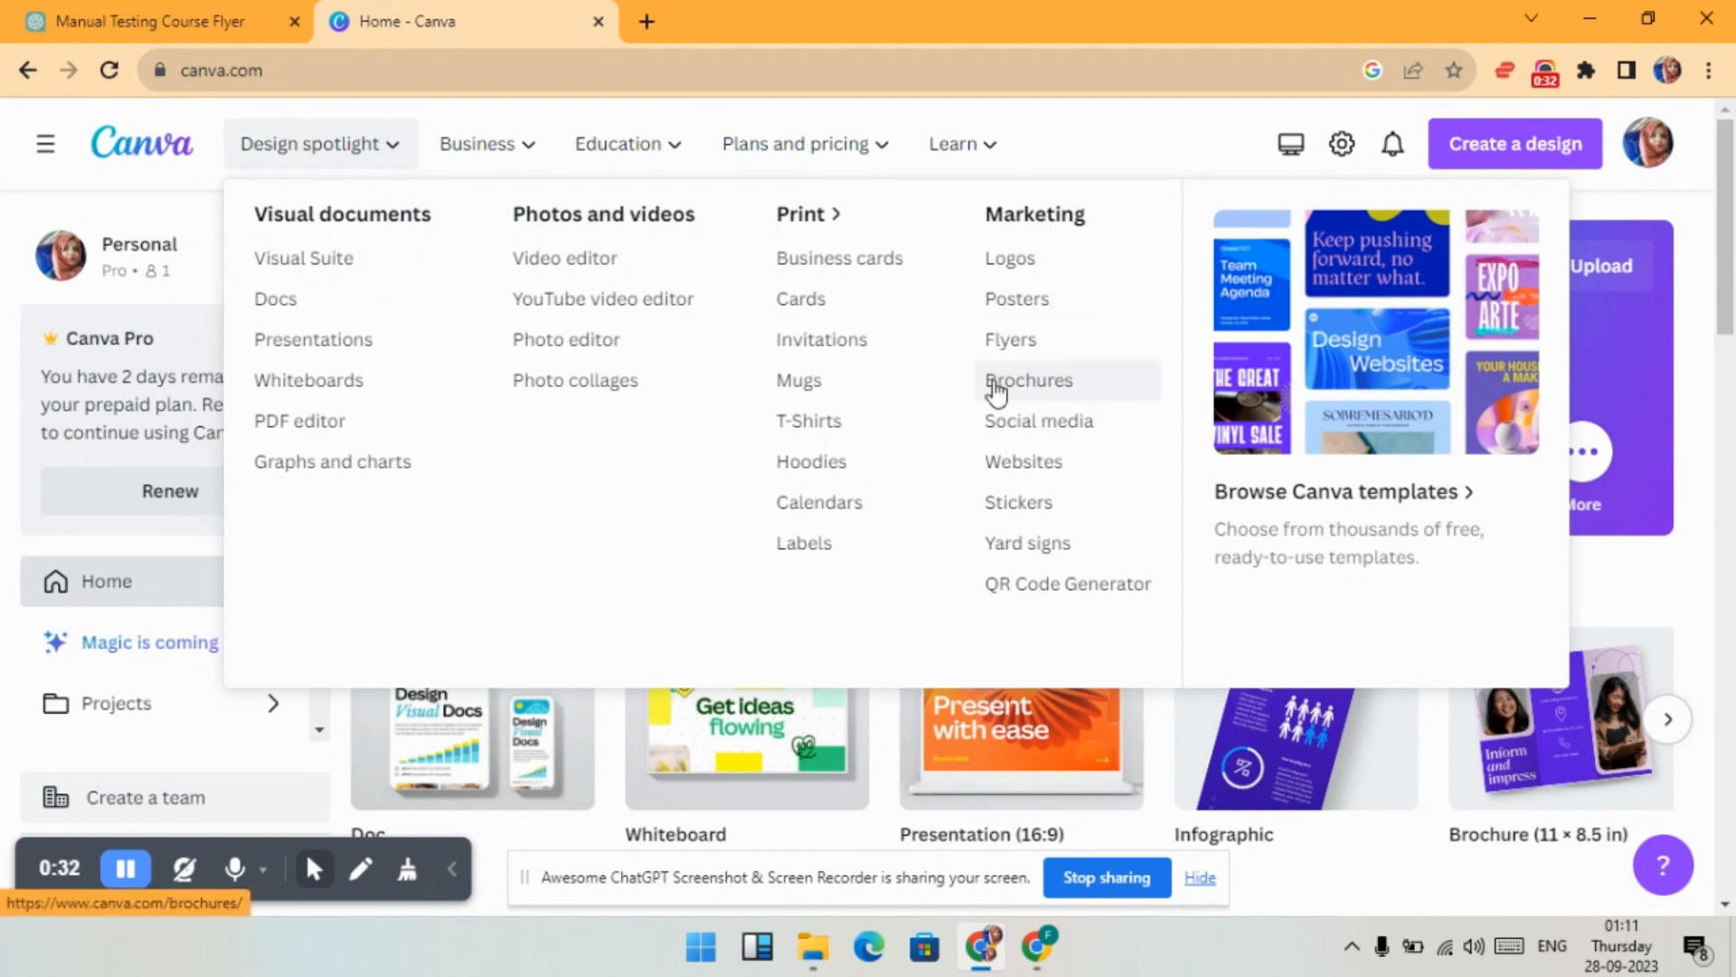
pyautogui.click(1050, 381)
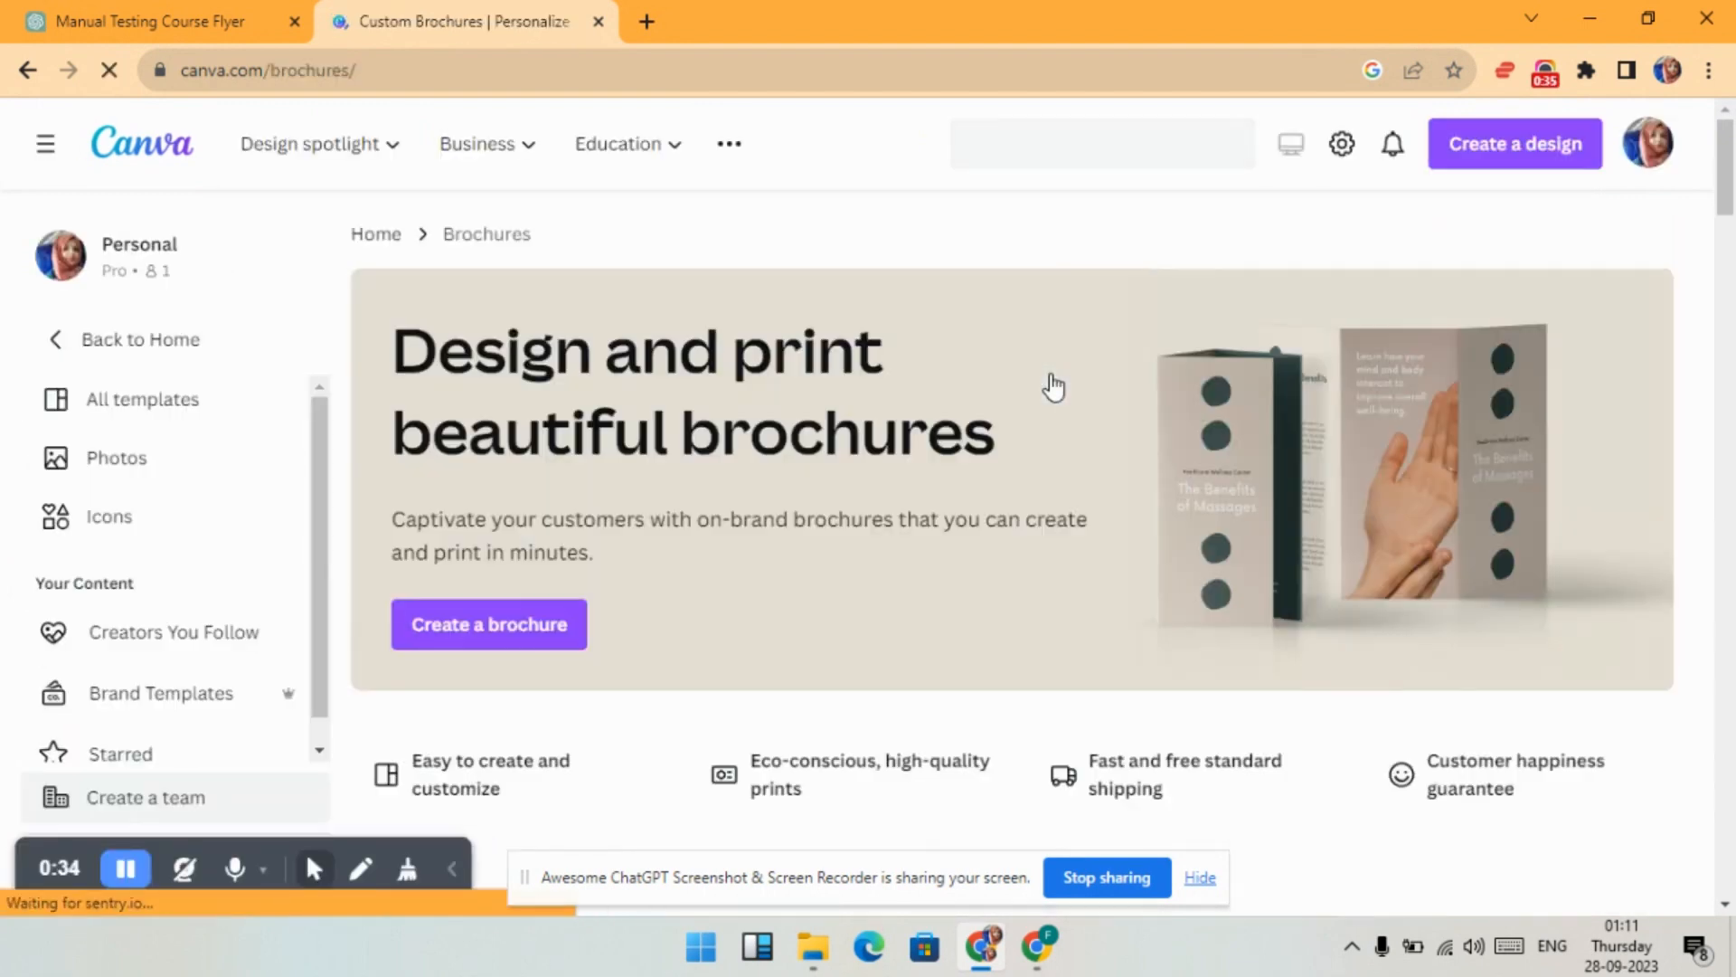
pyautogui.scroll(-5, 1053, 384)
pyautogui.scroll(-5, 1058, 387)
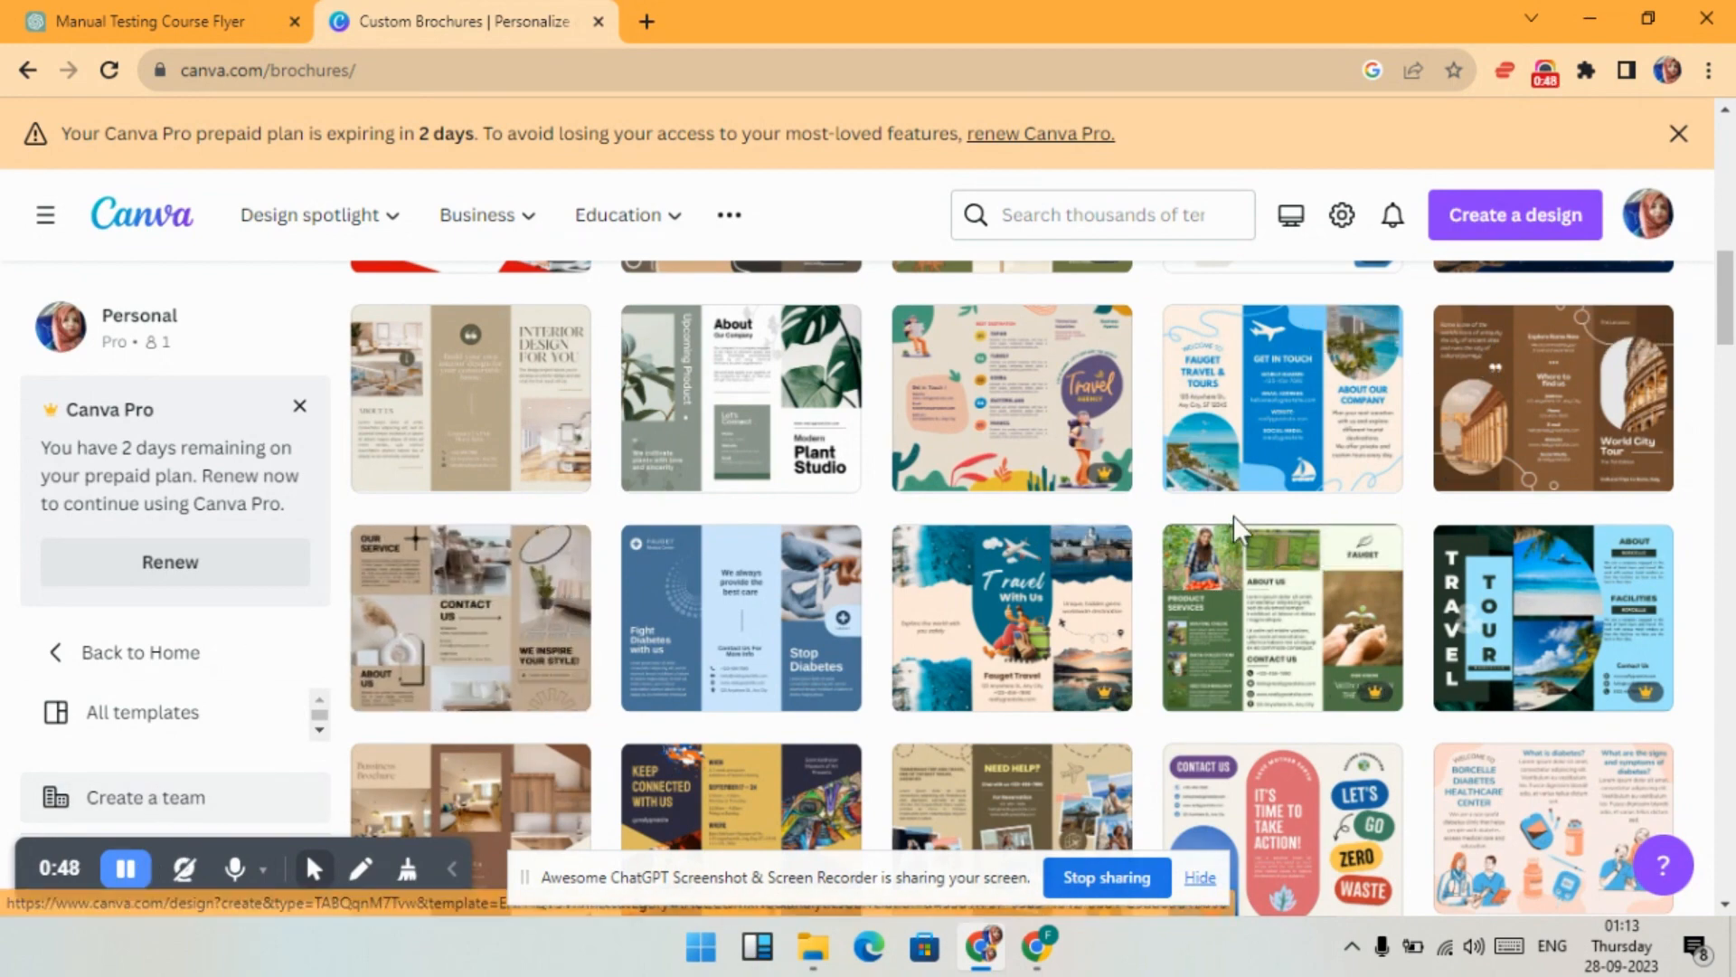
pyautogui.scroll(-2, 1235, 513)
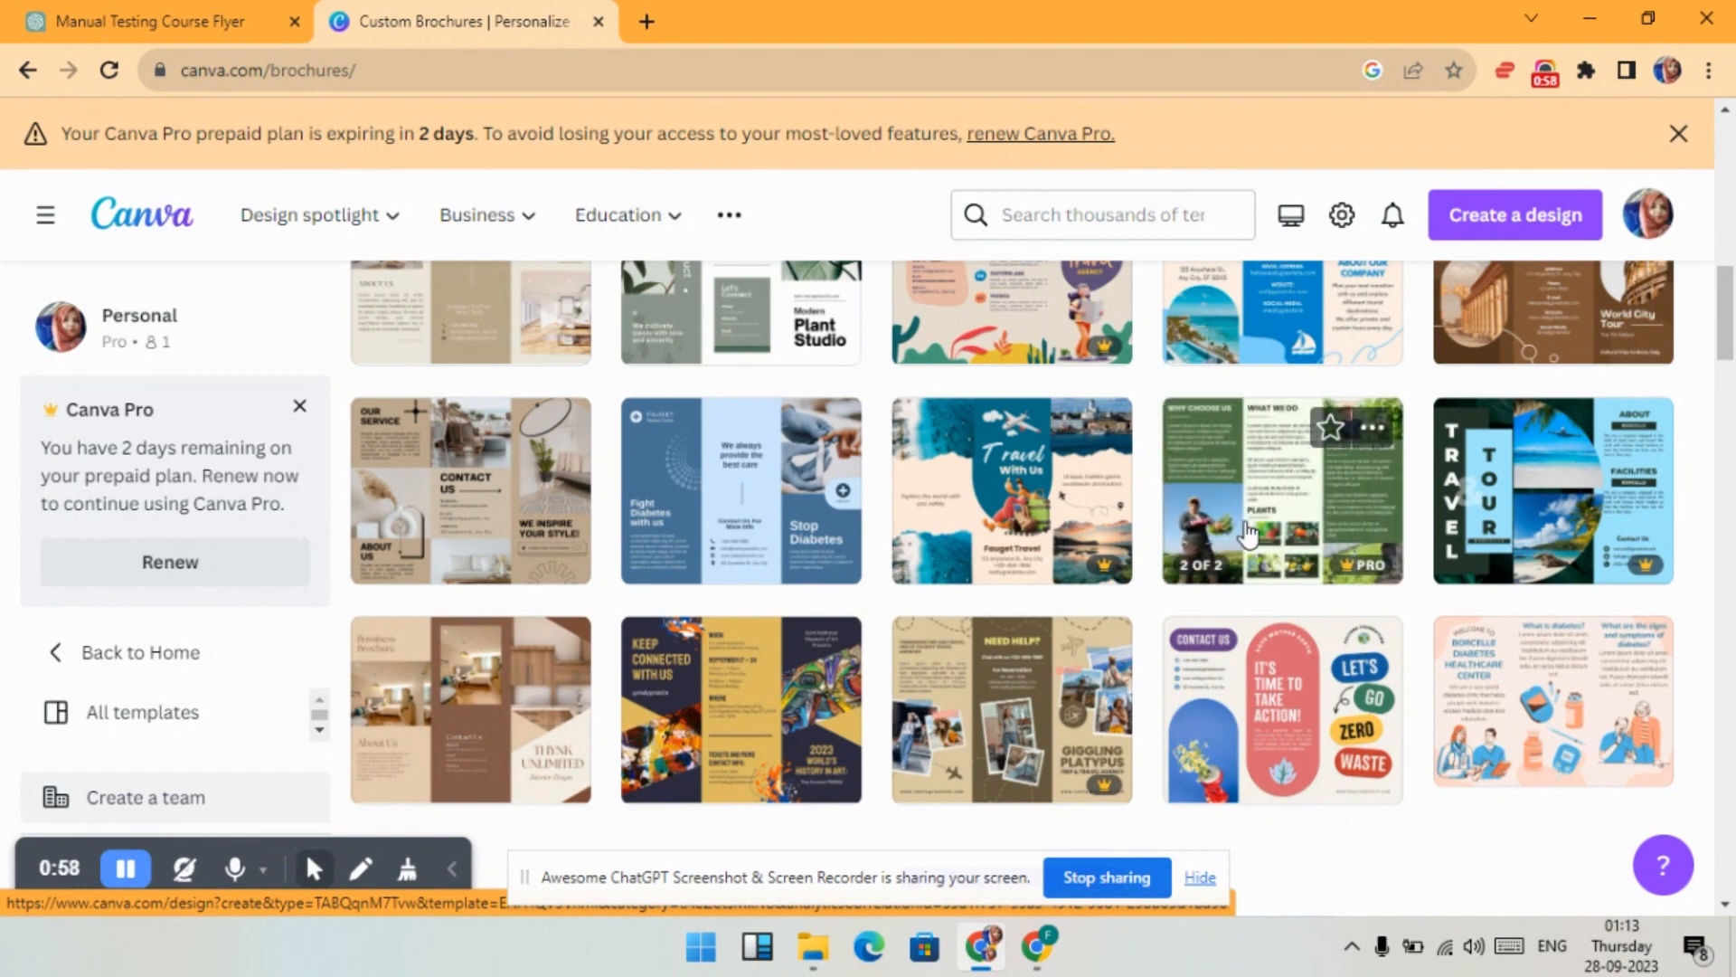
pyautogui.scroll(-1, 1257, 539)
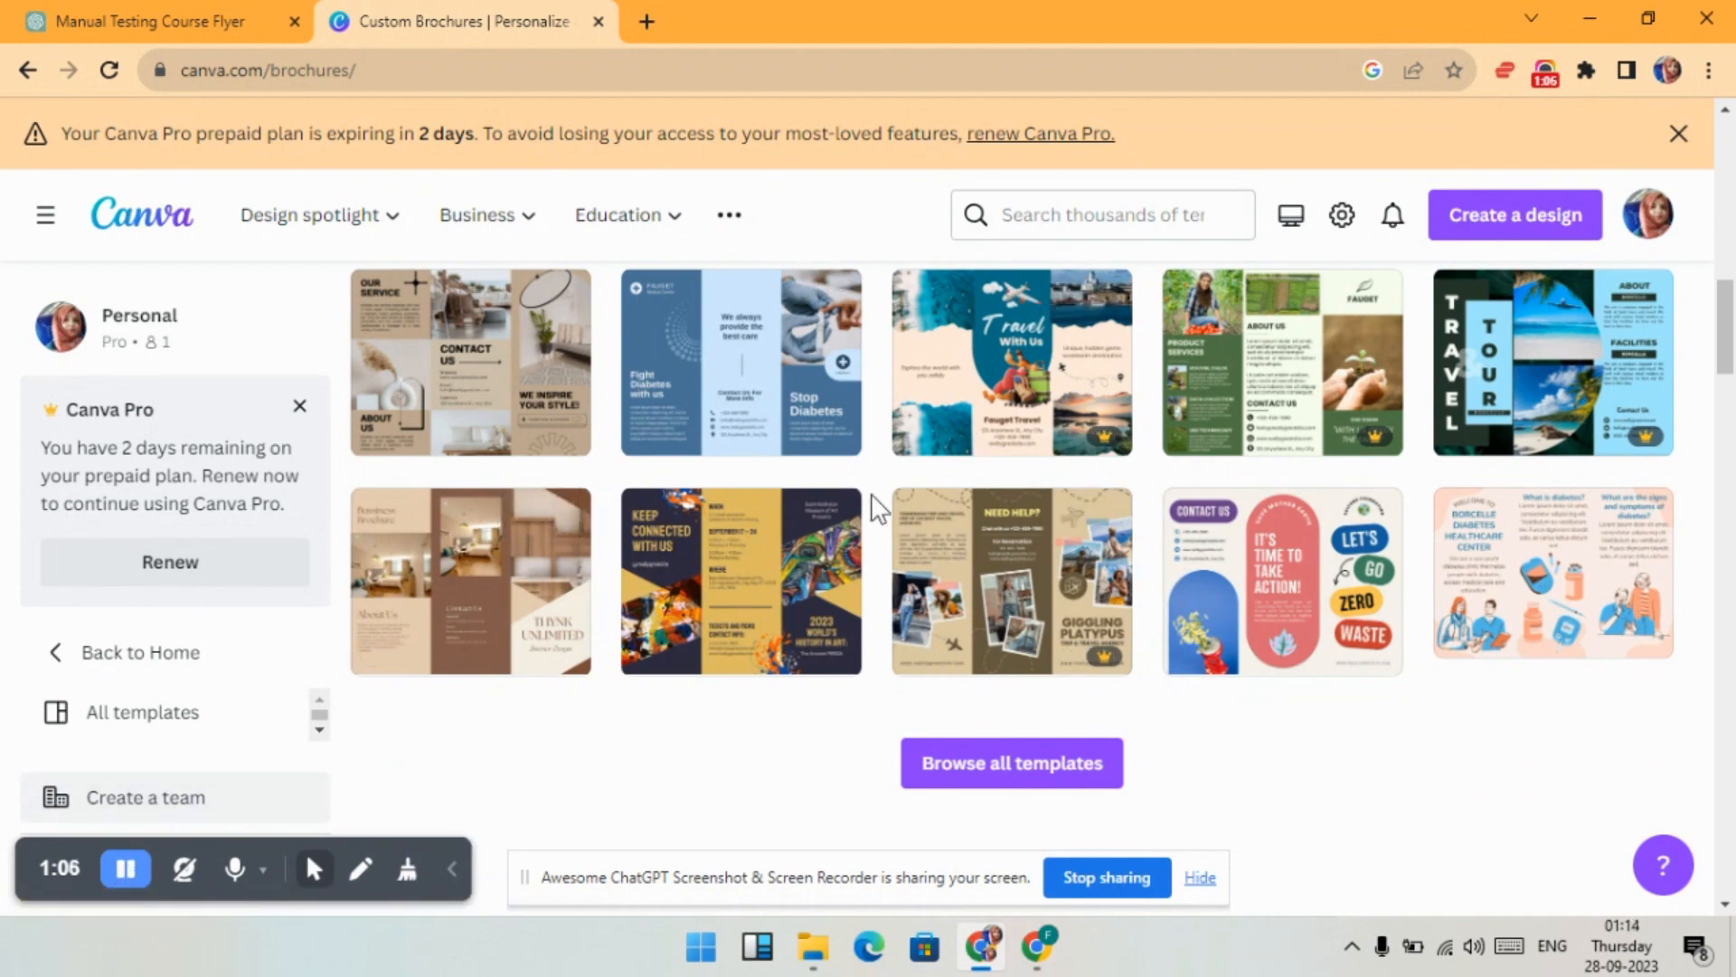
pyautogui.scroll(5, 872, 504)
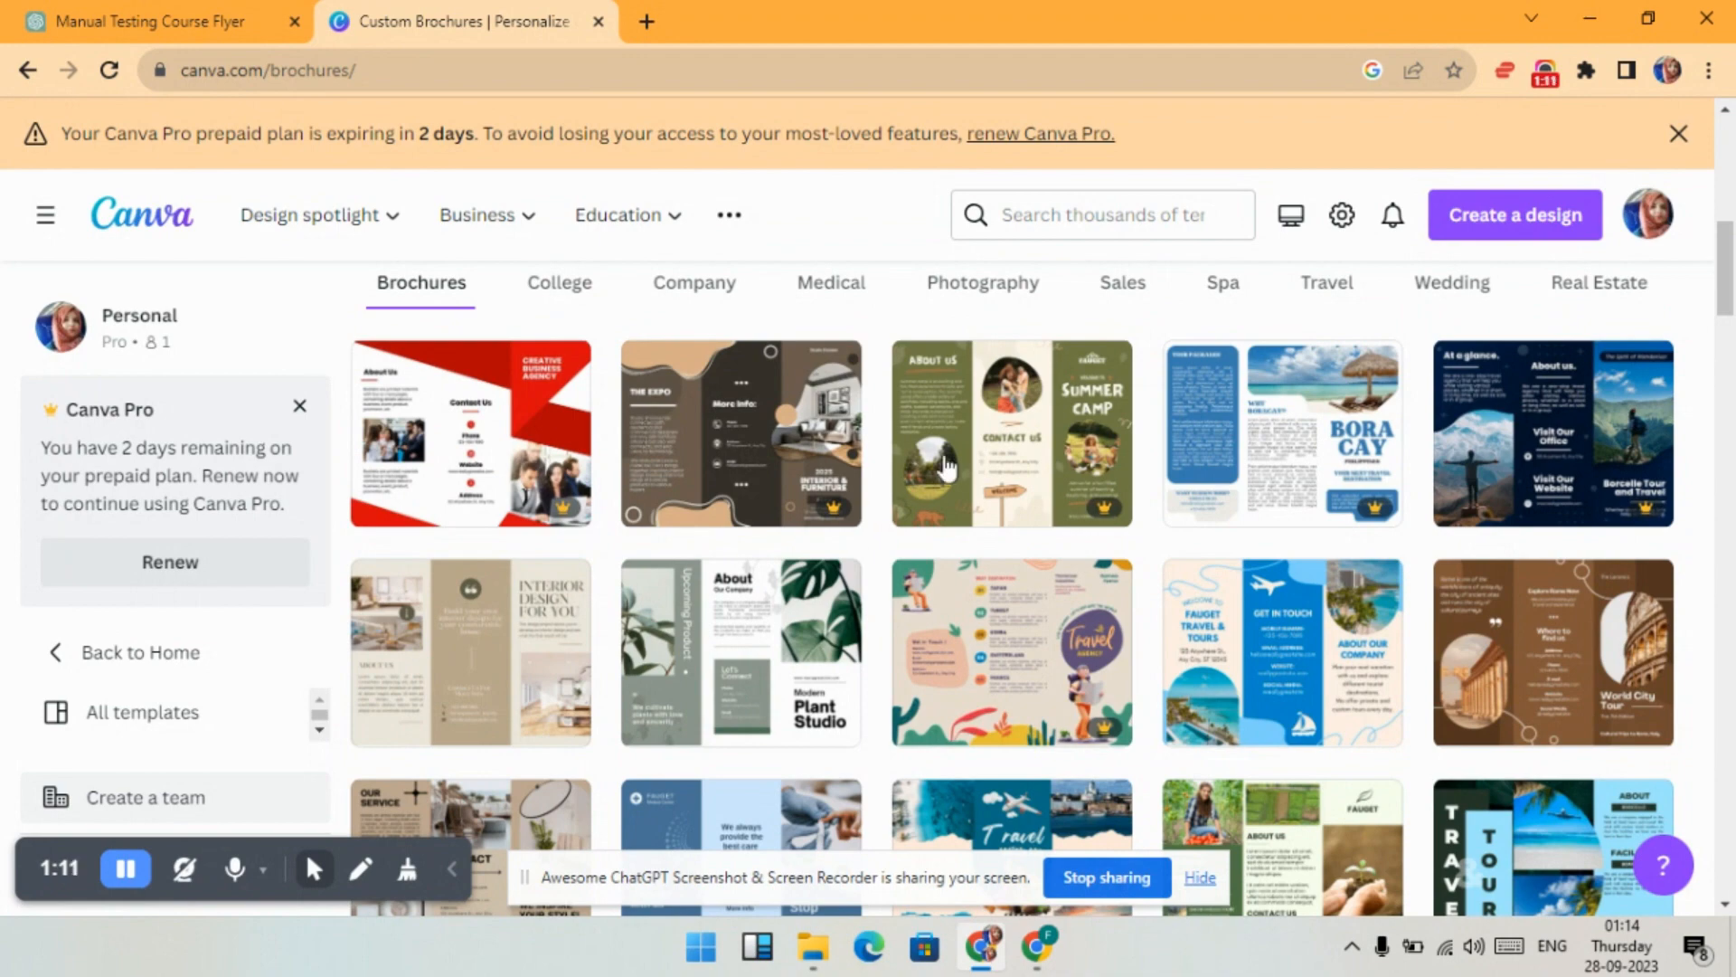
# - Check the Manual Testing Course title in the flyer chat, then keep browsing brochures
pyautogui.click(185, 19)
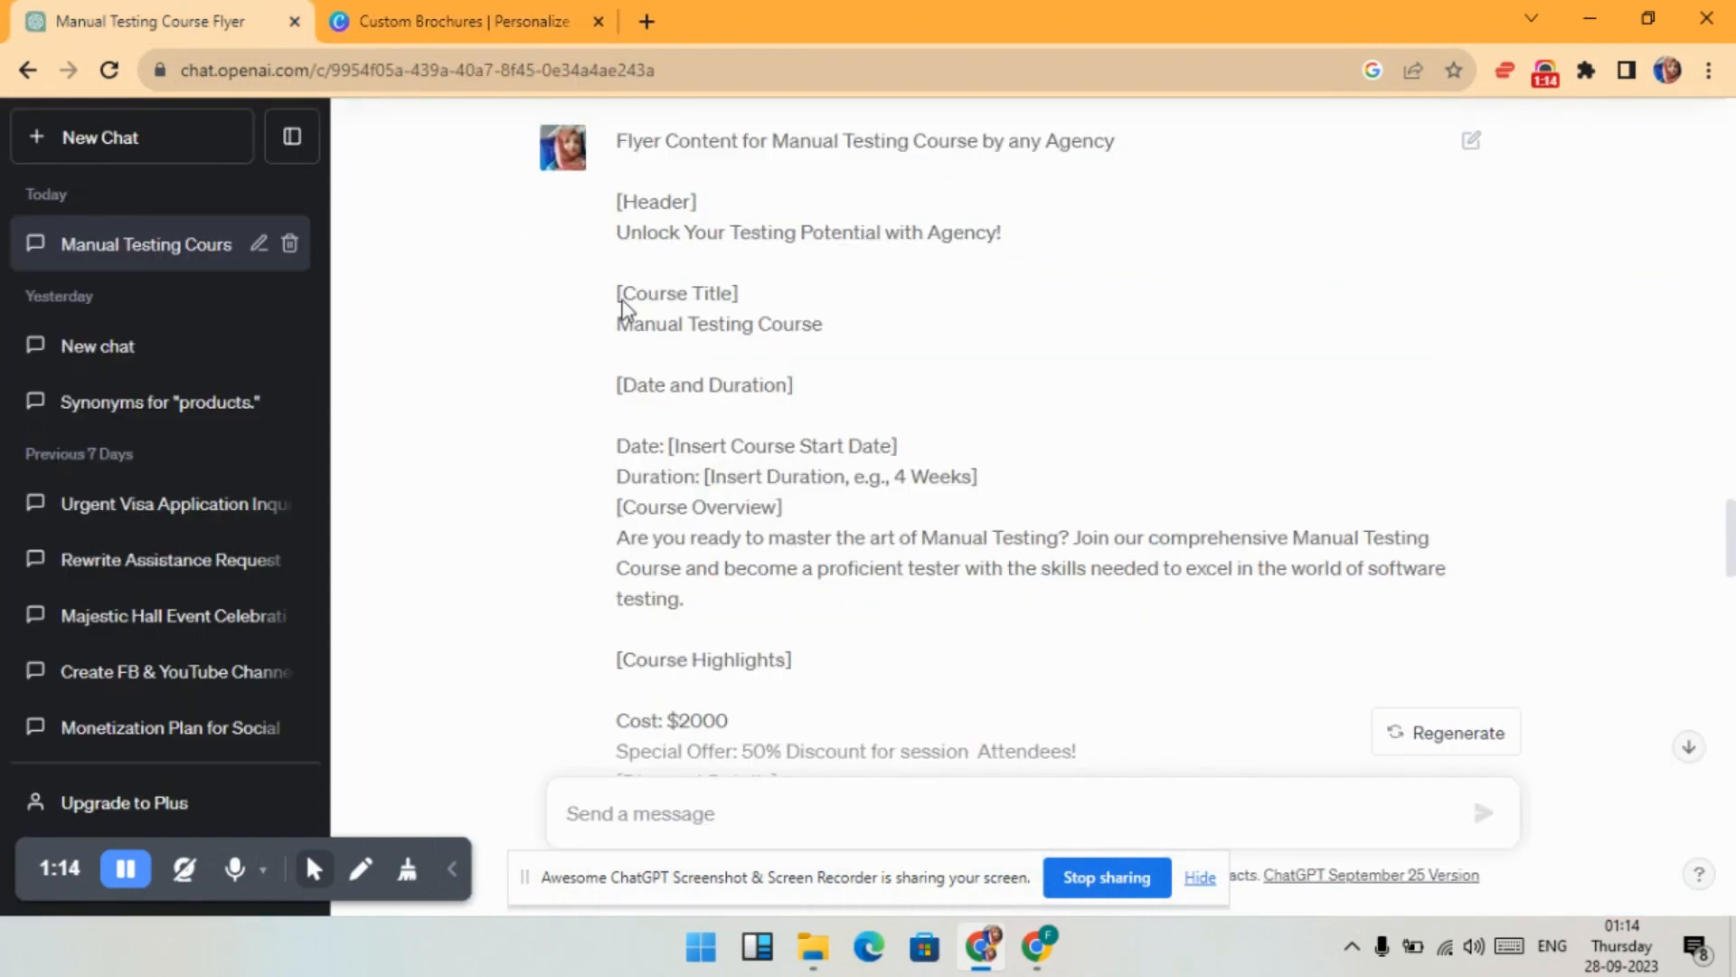
pyautogui.moveTo(989, 145); pyautogui.dragTo(760, 145)
pyautogui.click(1017, 226)
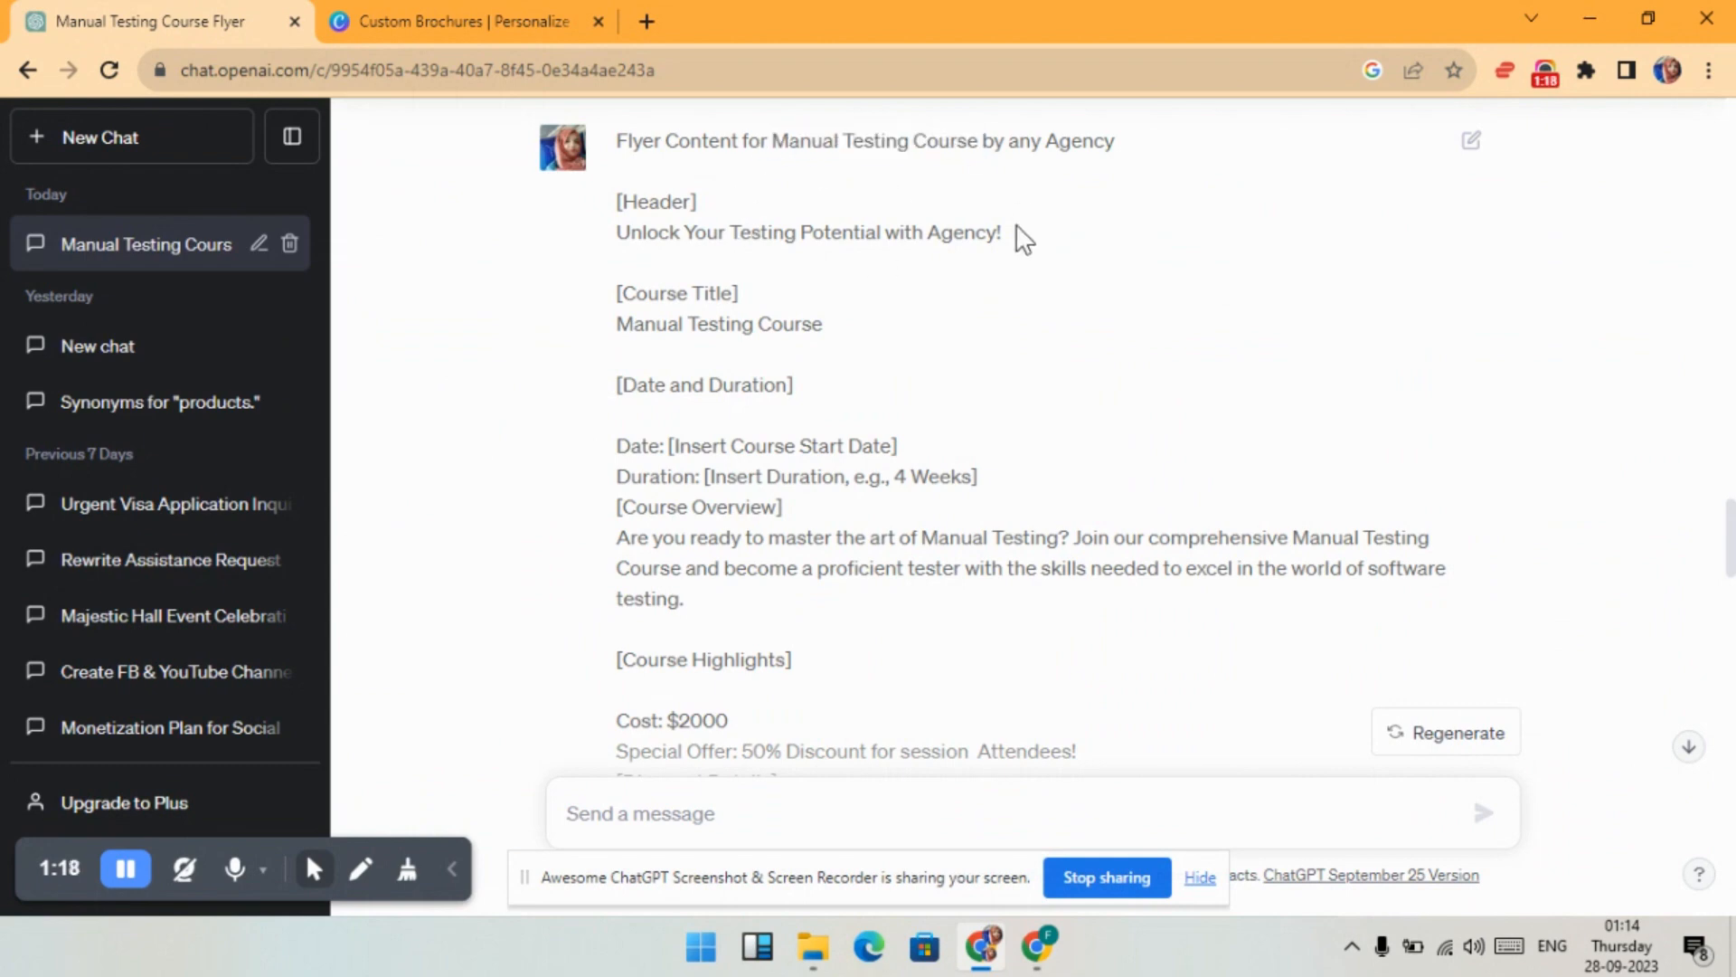
pyautogui.click(434, 18)
pyautogui.scroll(-5, 1056, 407)
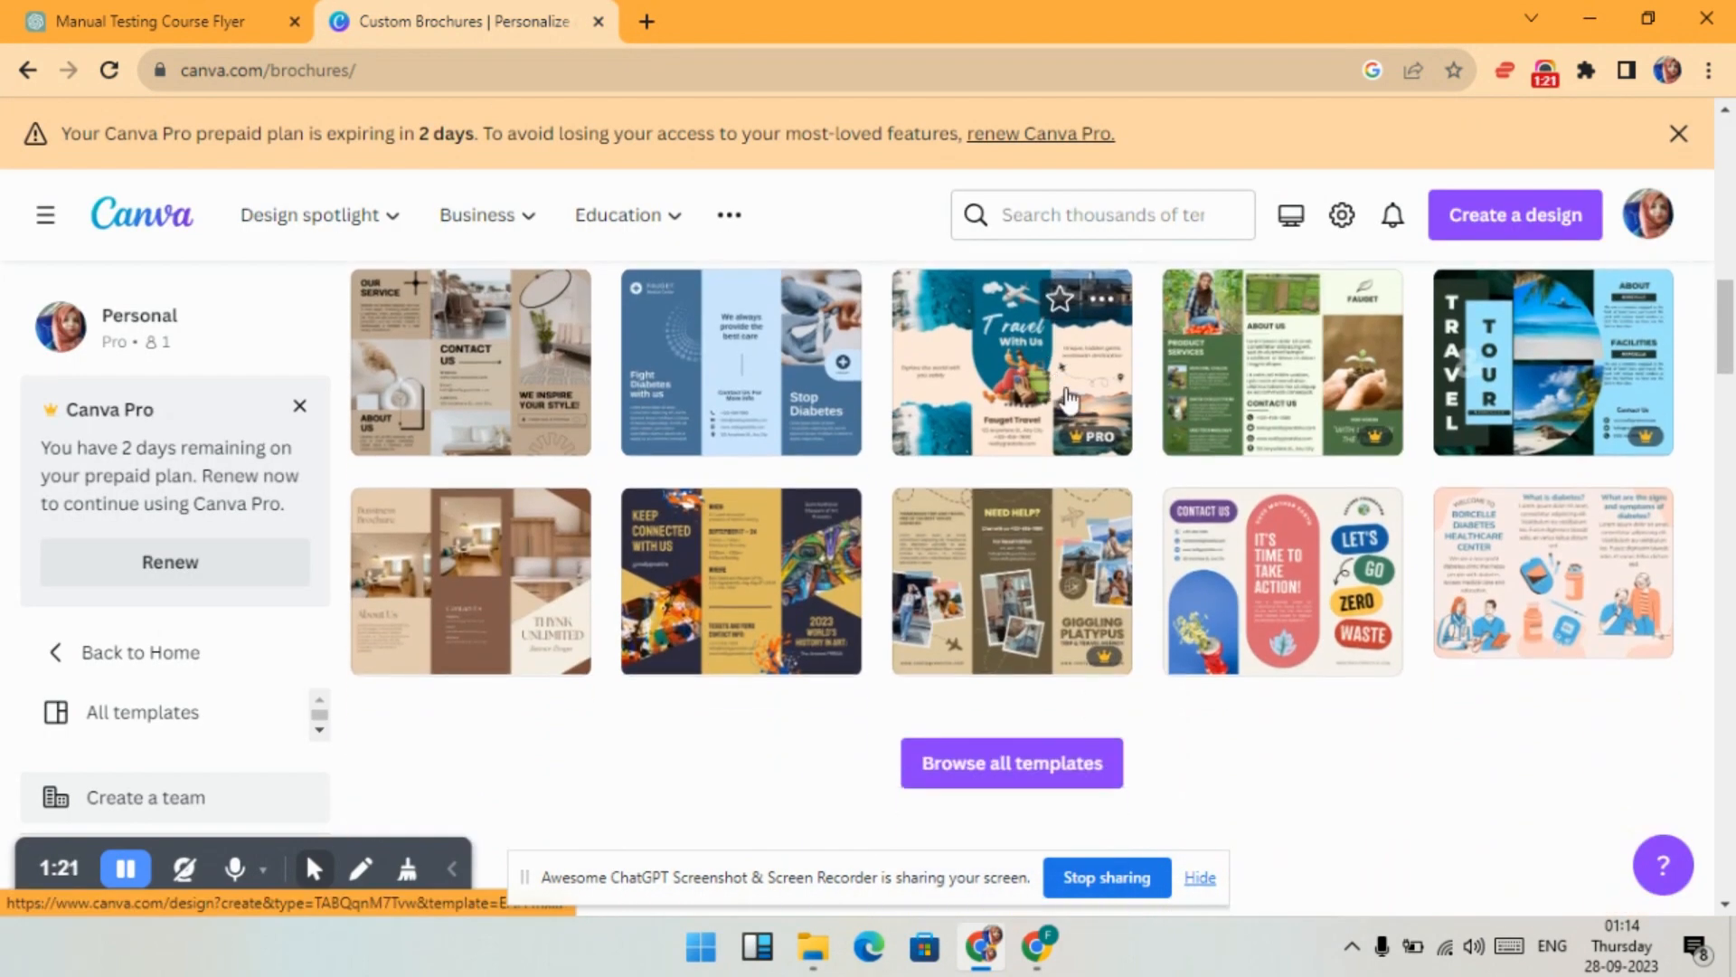
# - Search all templates for 'manual testing' and preview the Yellow & Dark Gray Pattern Business Trifold Brochure
pyautogui.click(994, 767)
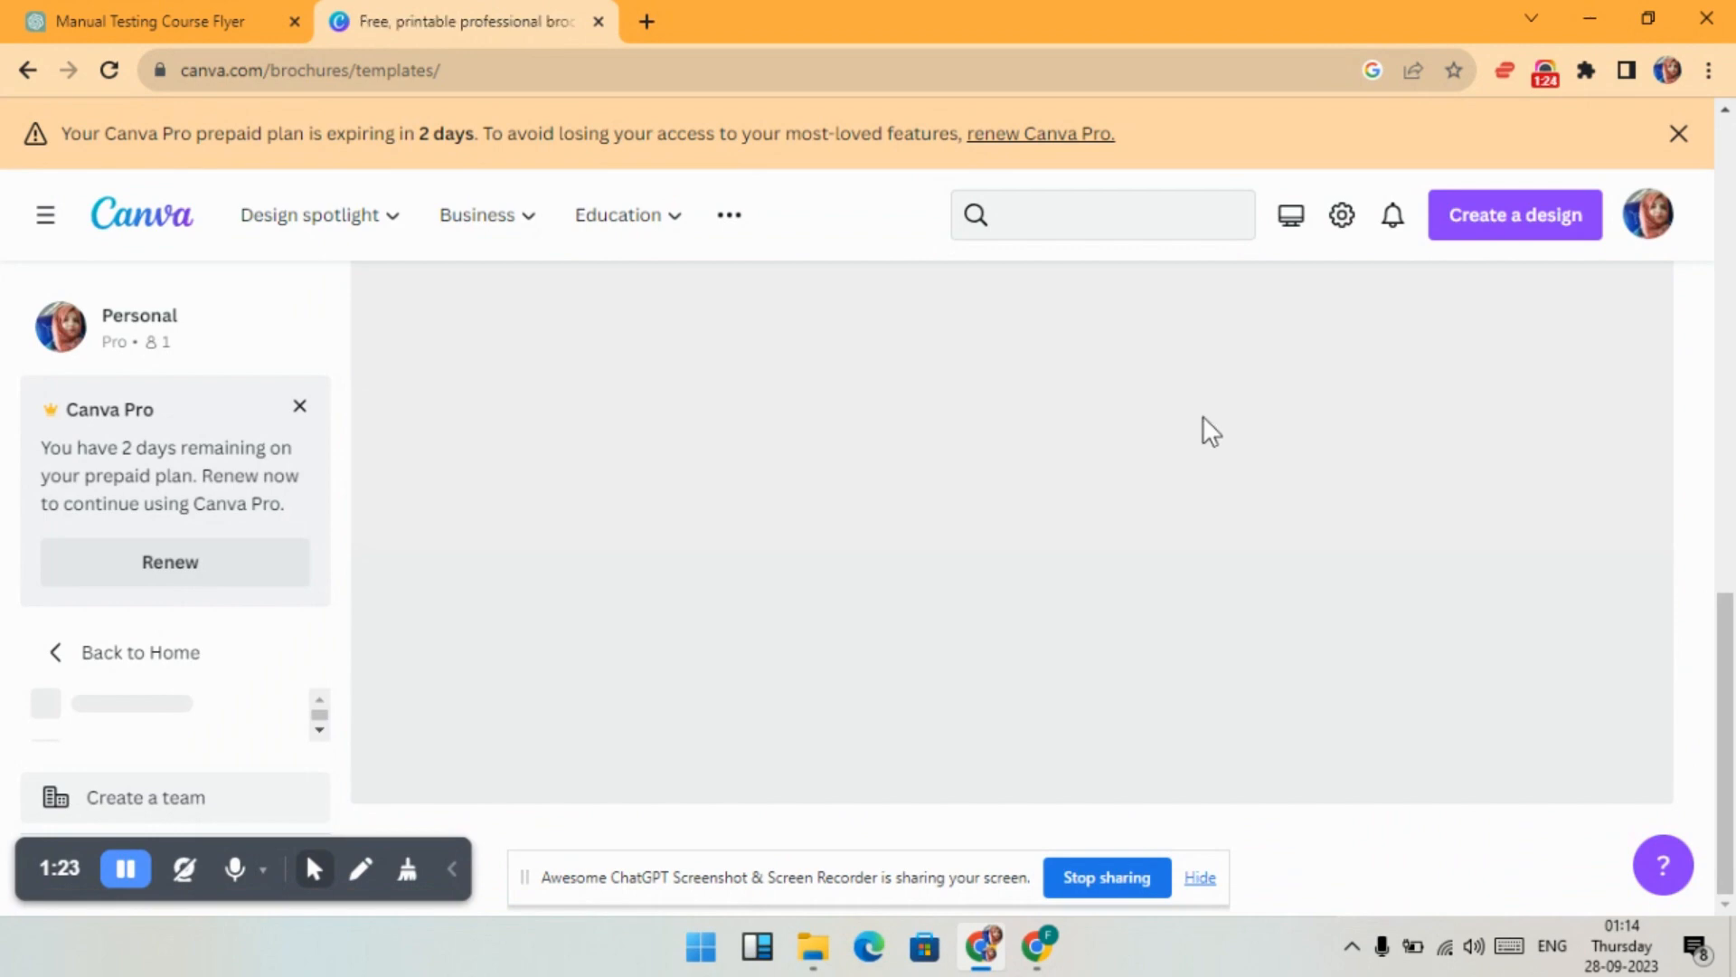
pyautogui.scroll(-10, 1202, 430)
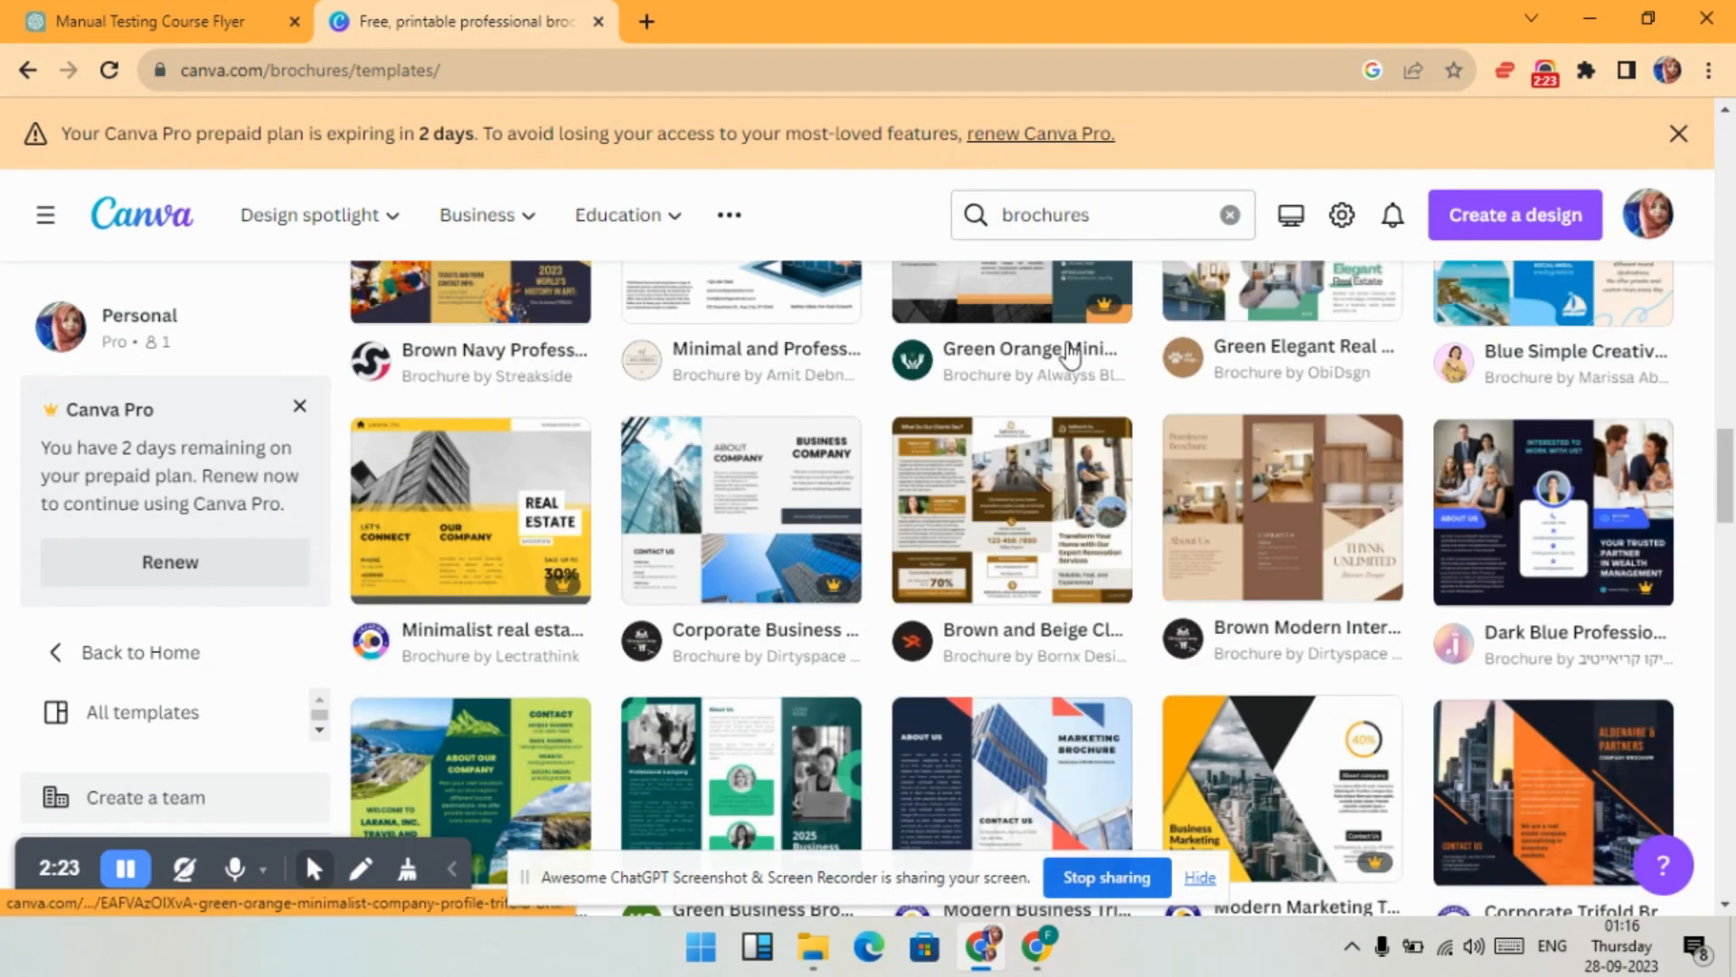
pyautogui.click(1011, 217)
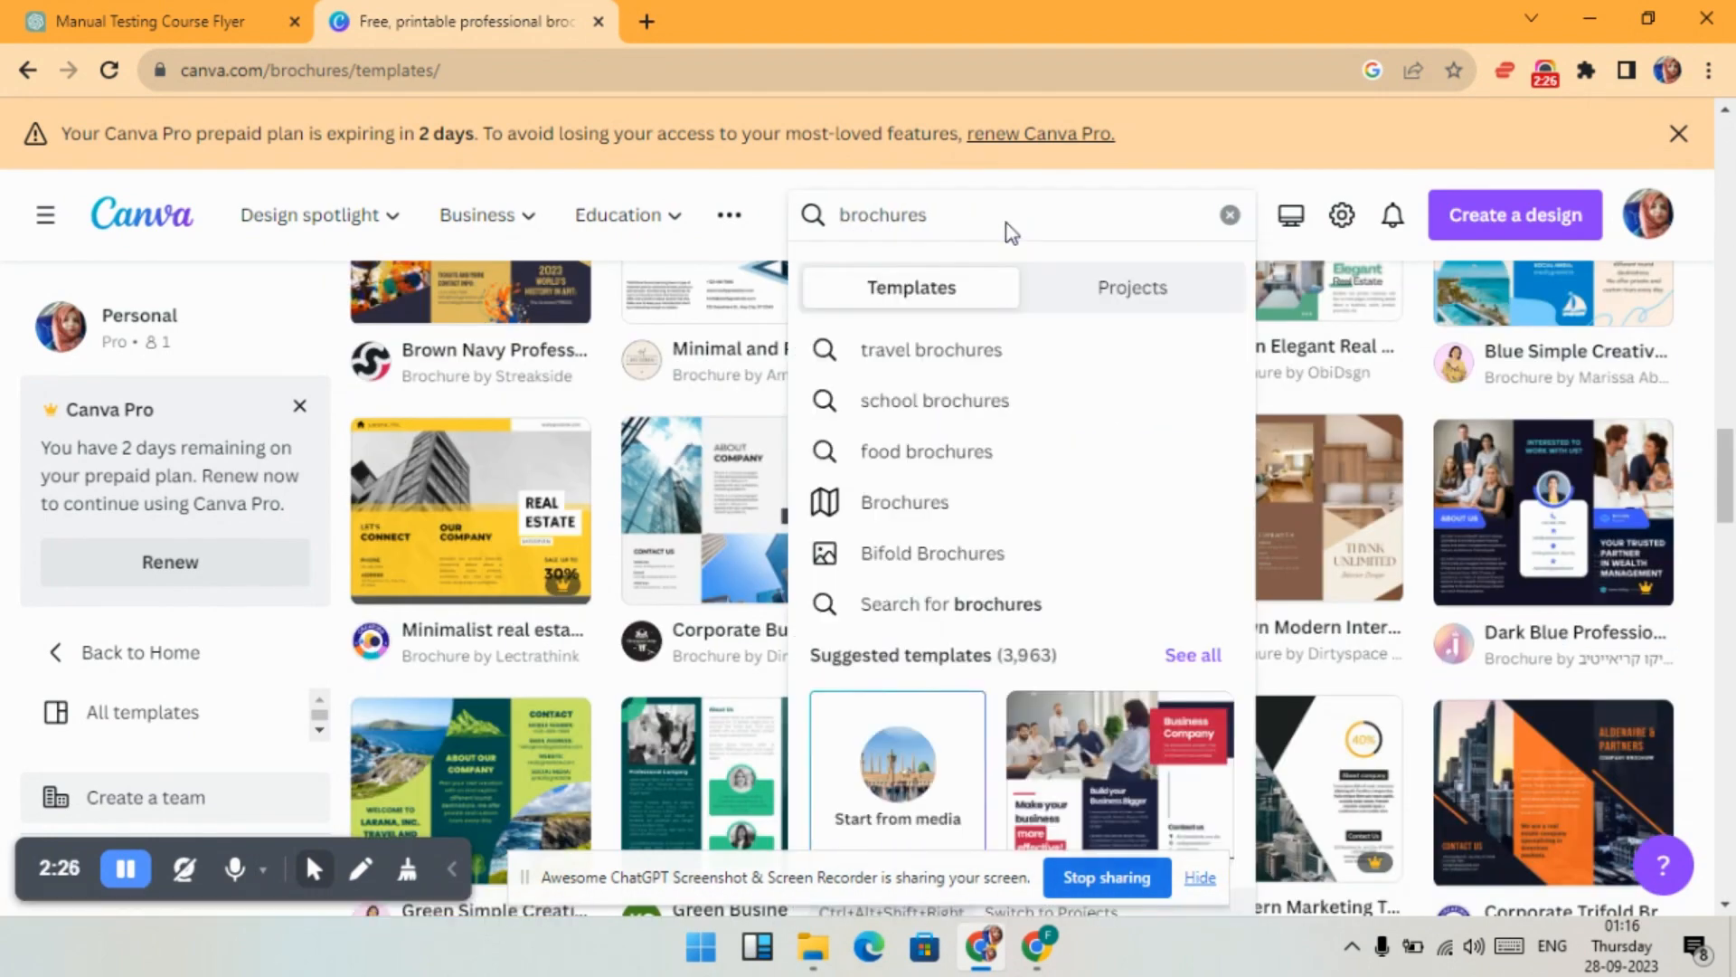
pyautogui.write('manual test')
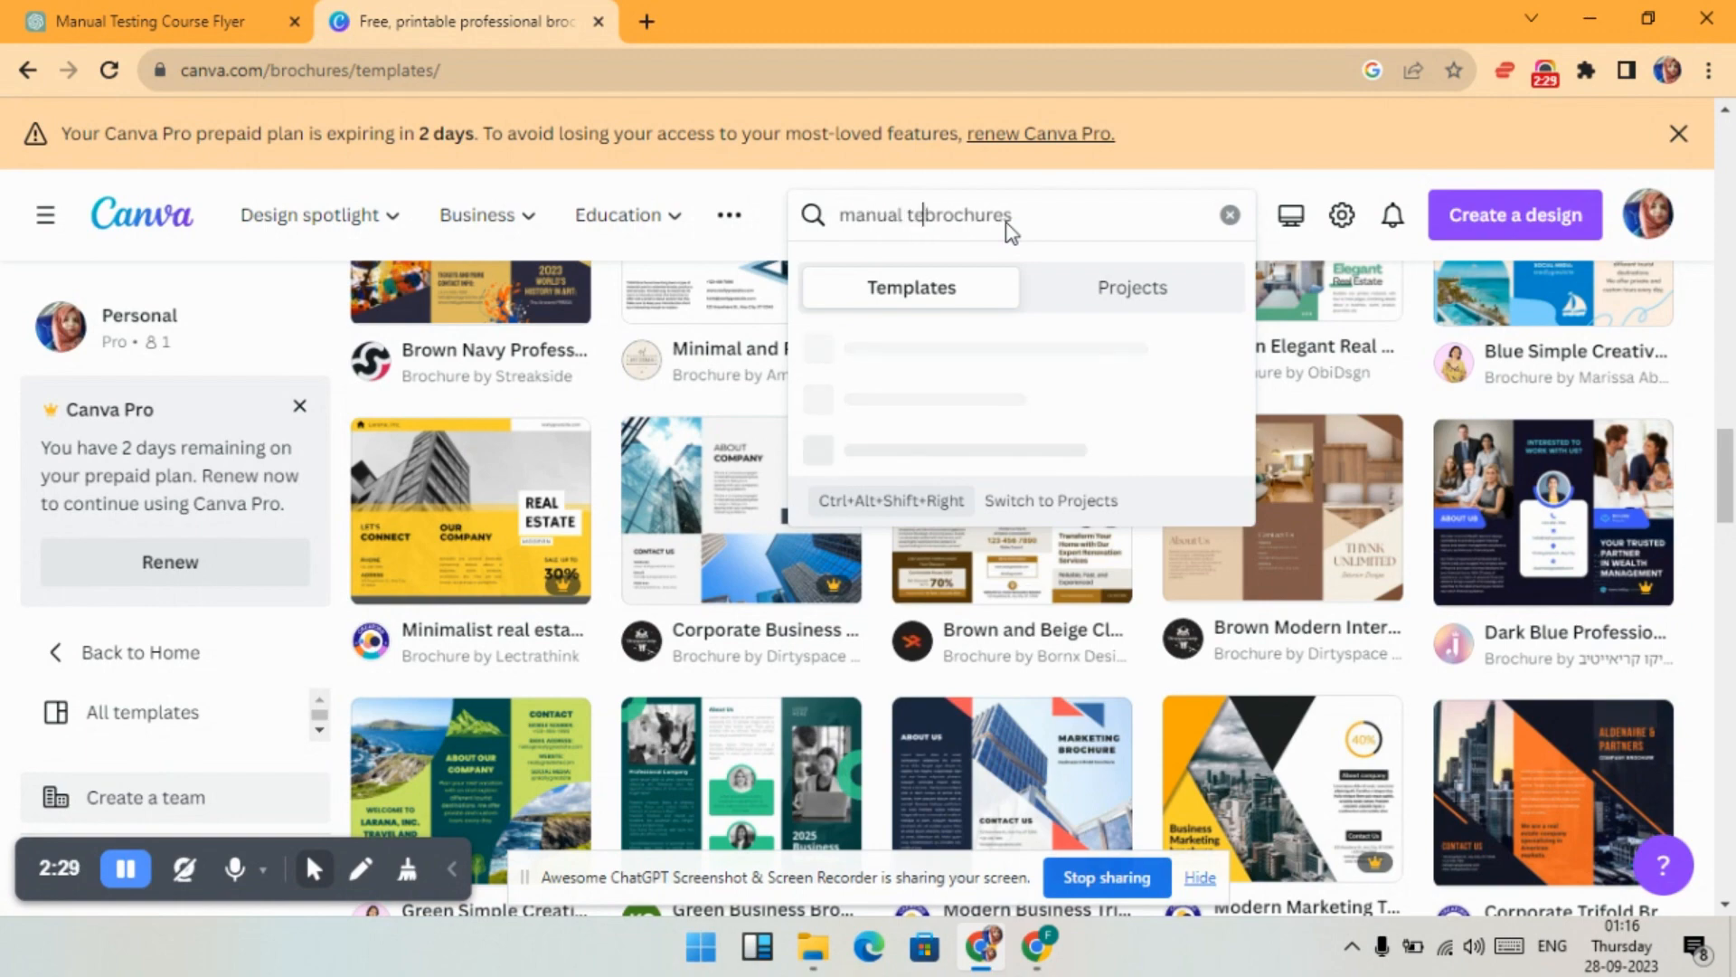
pyautogui.write('ing')
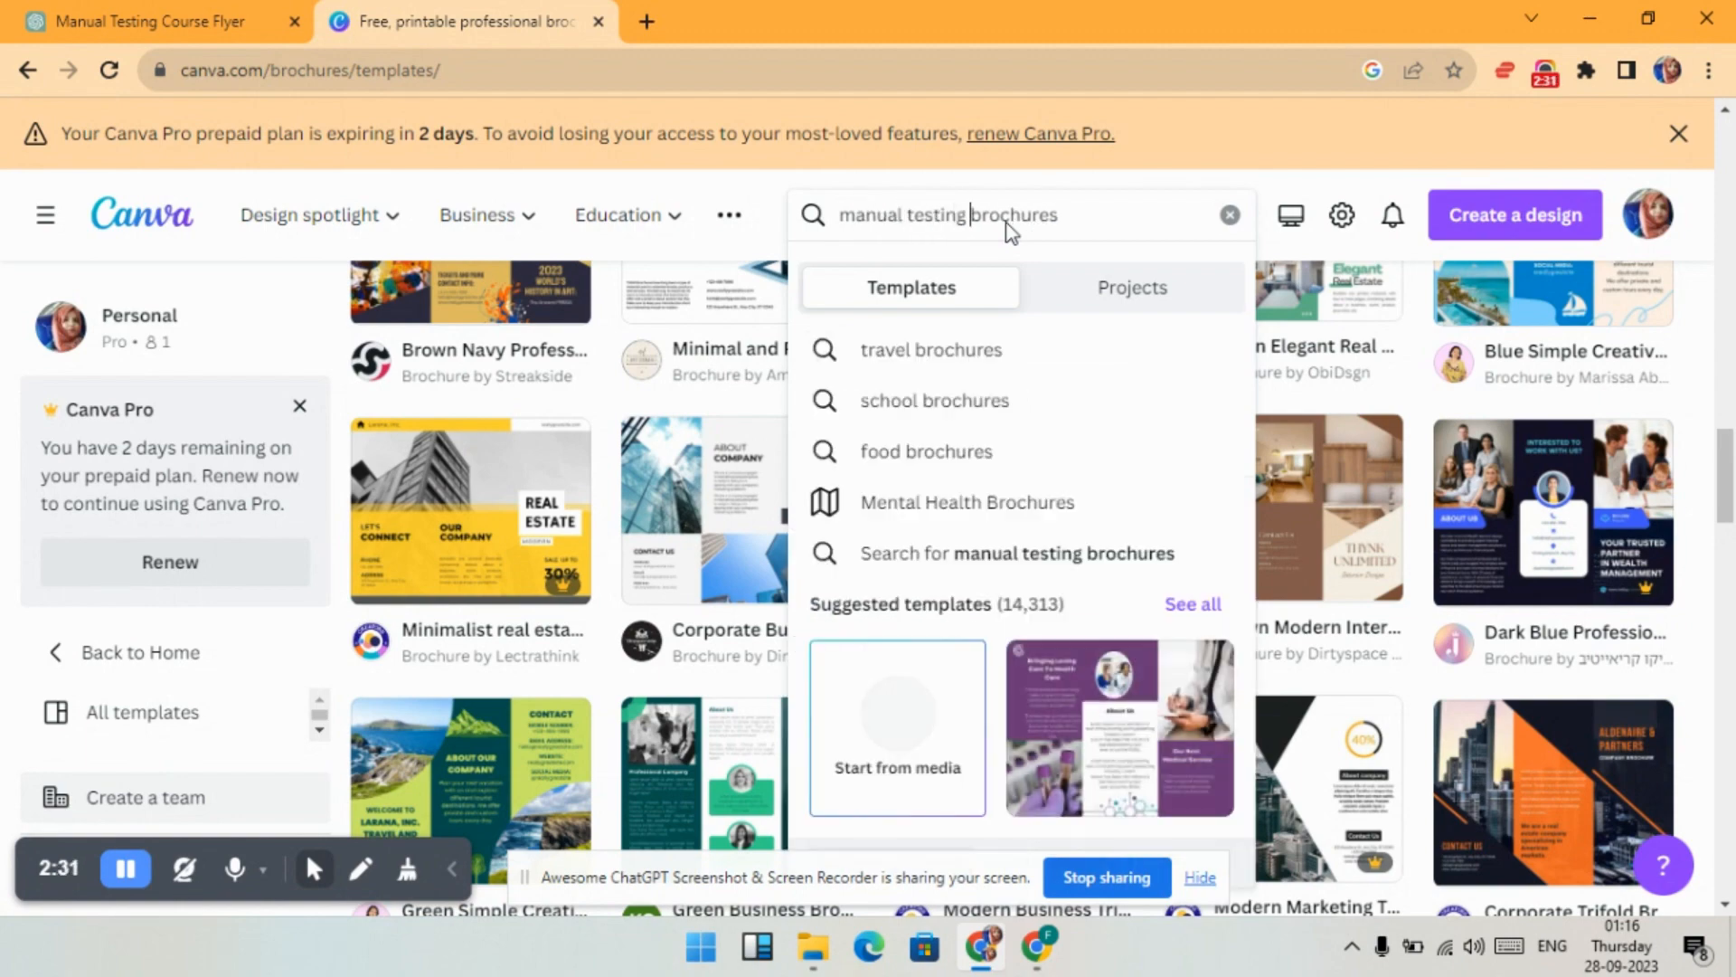
pyautogui.press('Return')
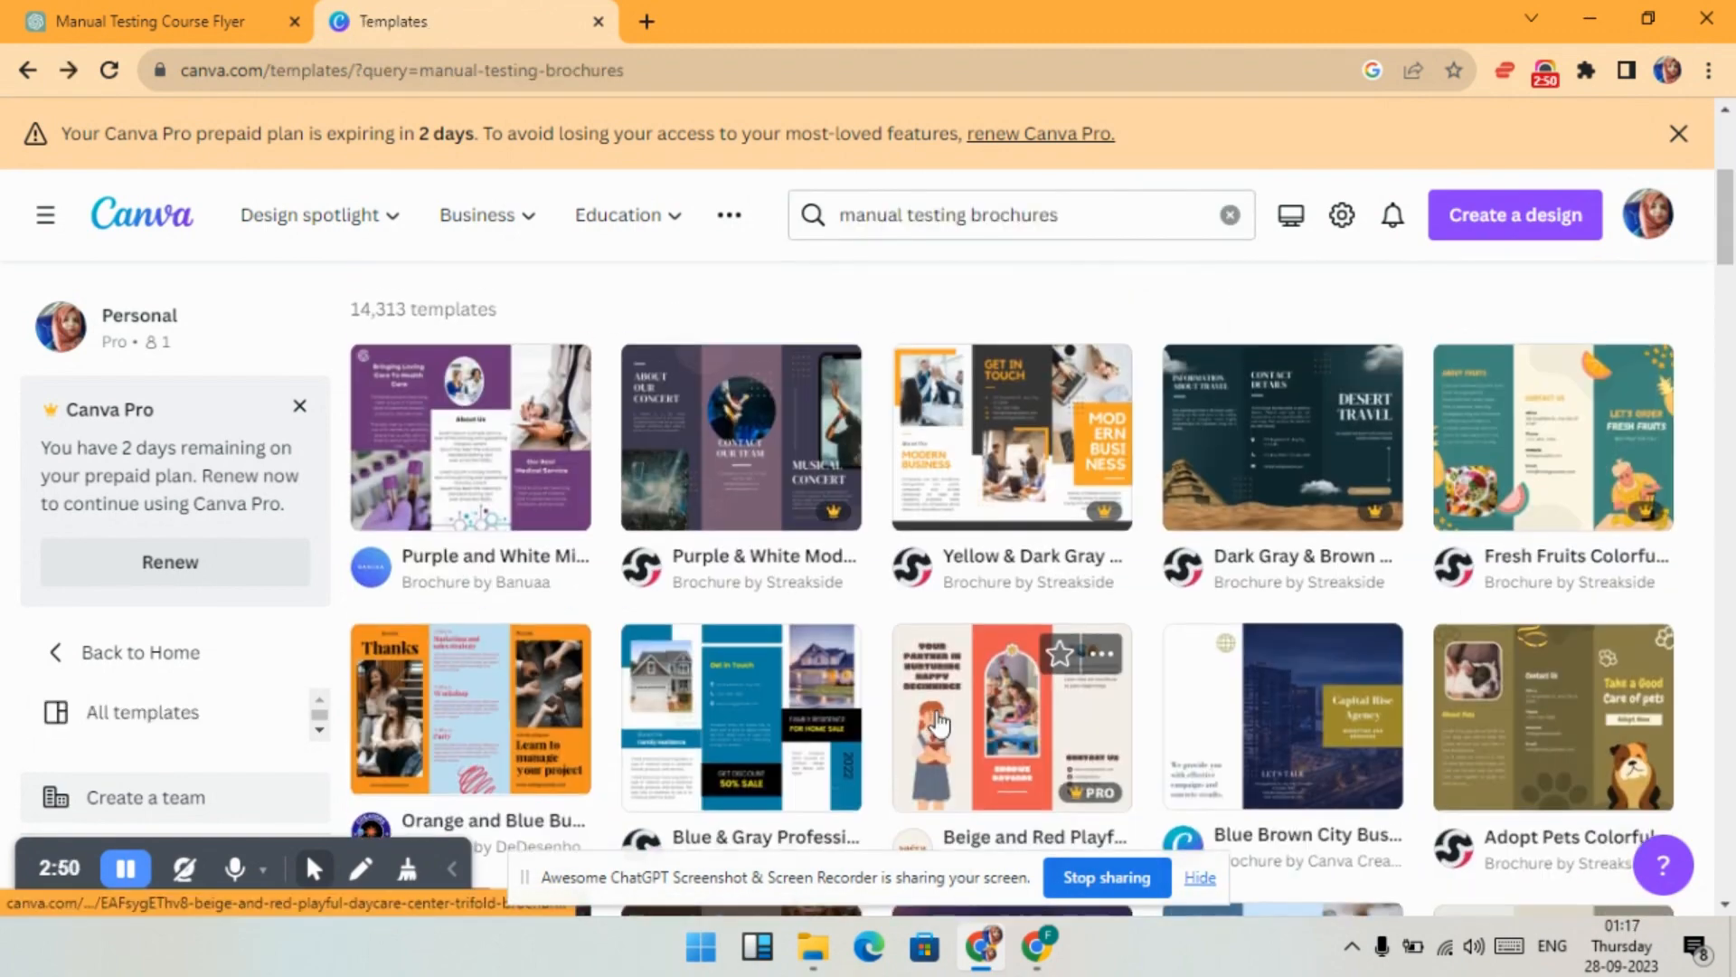
pyautogui.click(1006, 459)
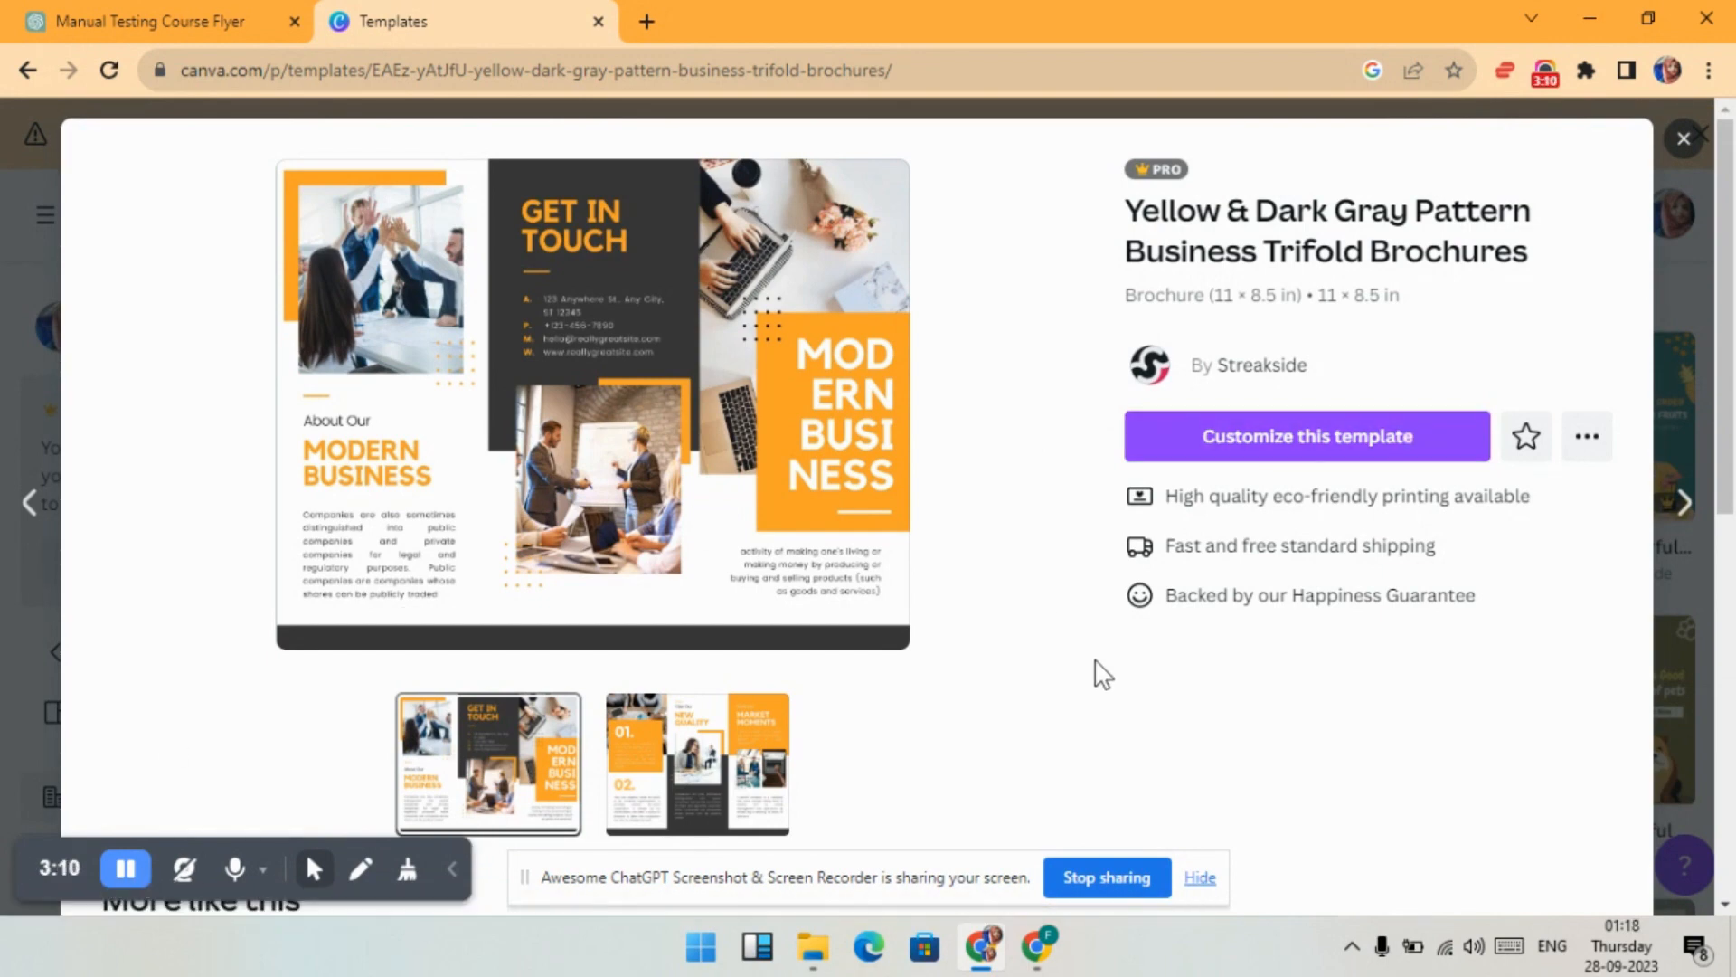
# - Customize the Yellow & Dark Gray trifold template and switch to the Manual Testing Course Flyer chat
pyautogui.click(1370, 450)
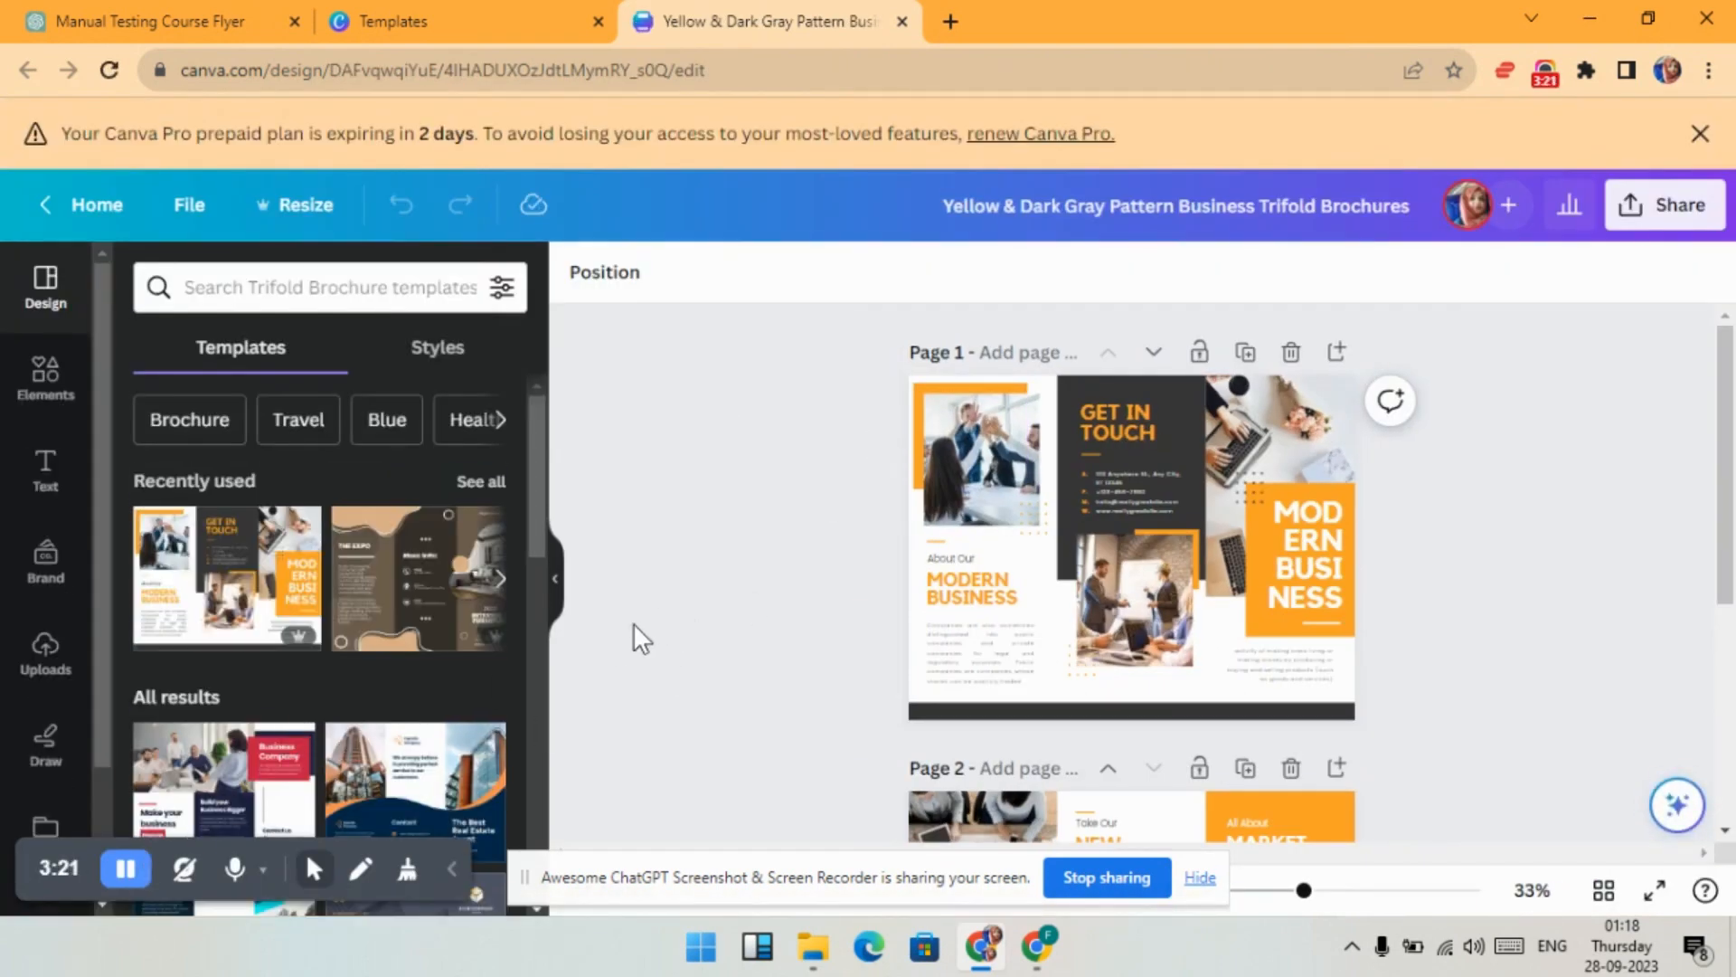
pyautogui.click(168, 13)
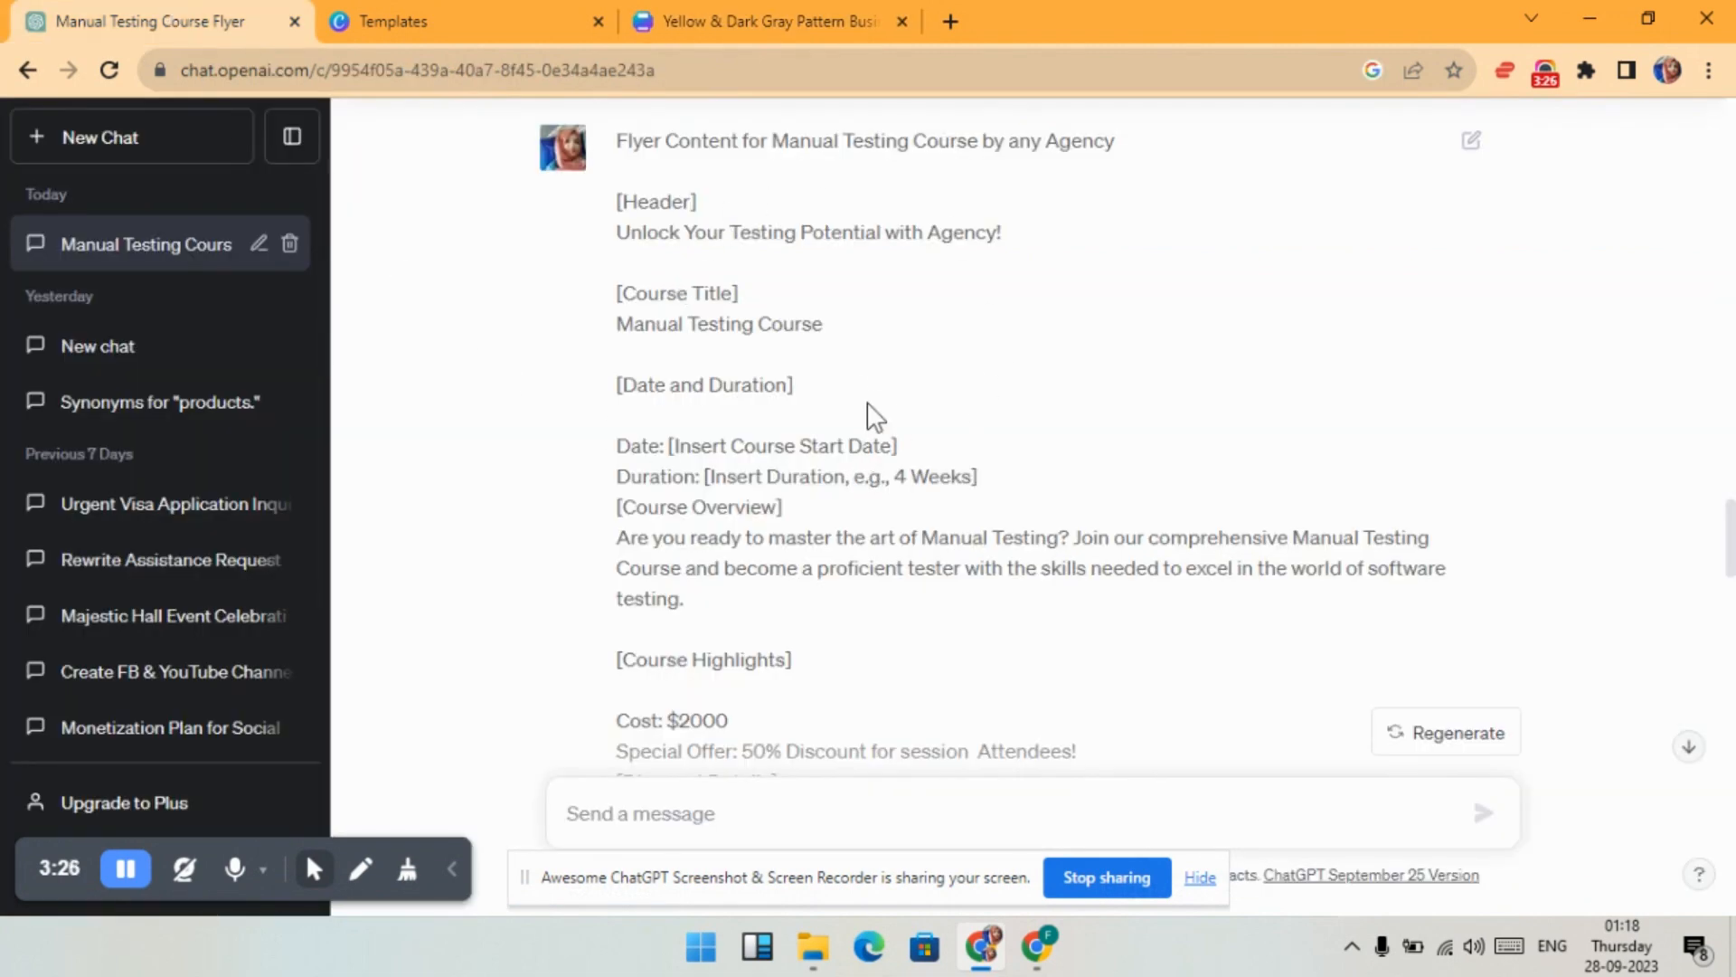
# - Read through the ChatGPT flyer text's overview, $1000 offer and course features, comparing with the Canva design
pyautogui.scroll(-2, 875, 409)
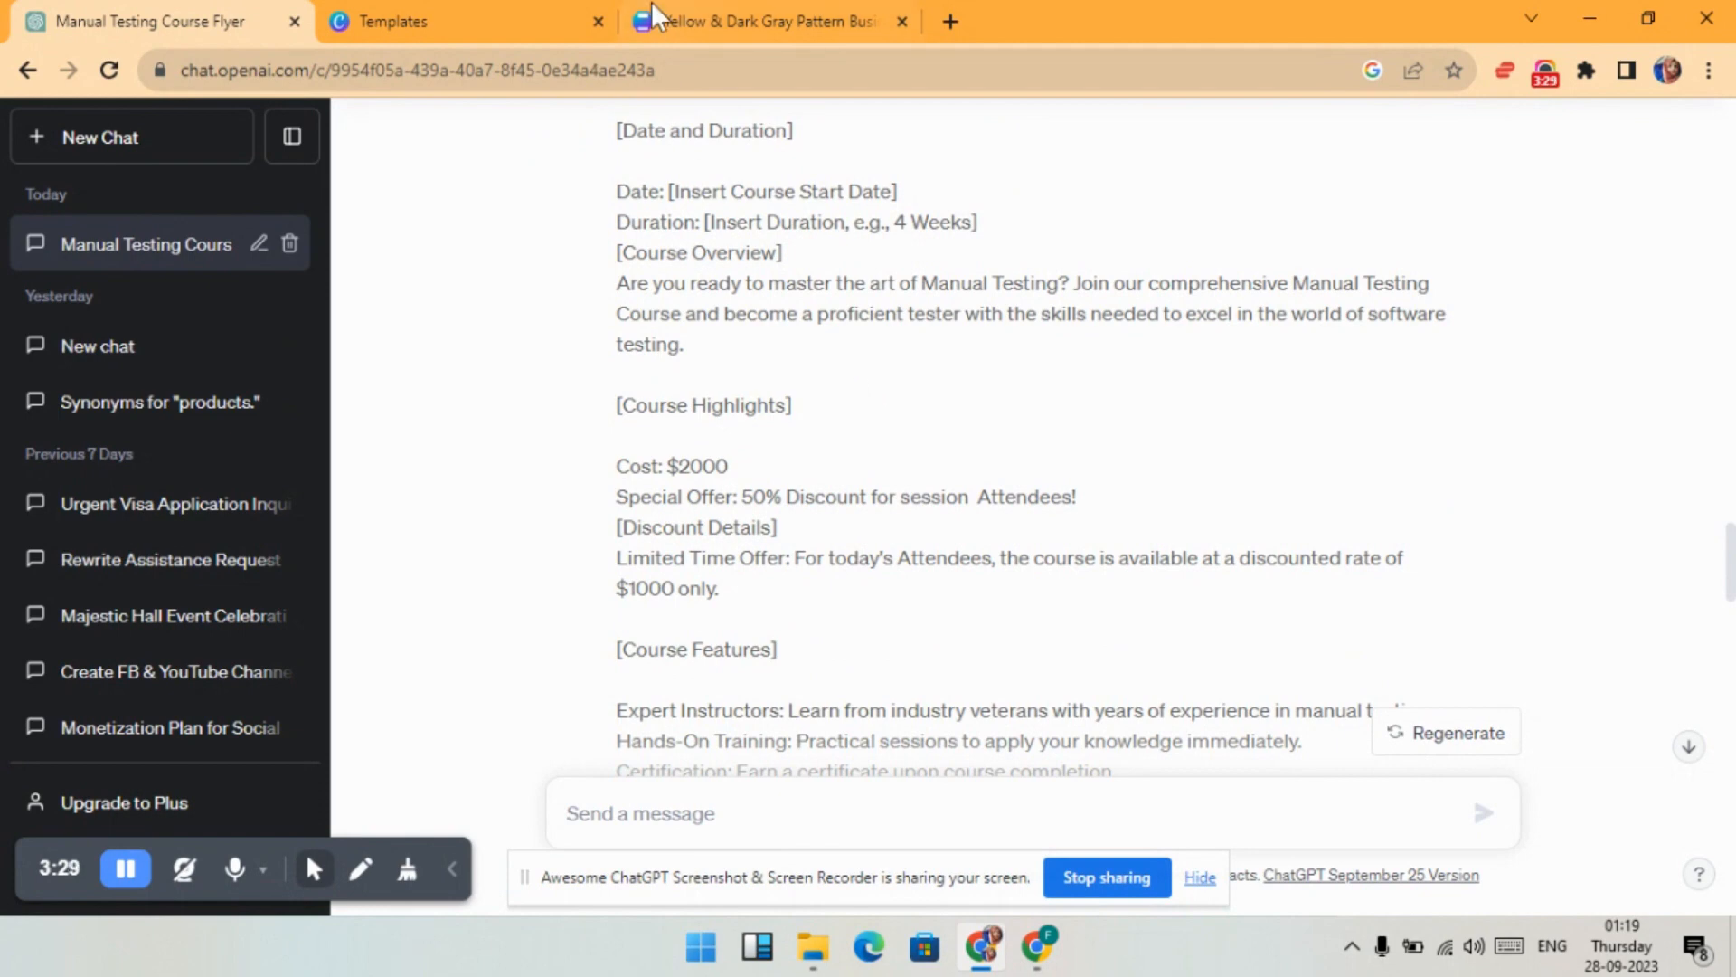
pyautogui.click(773, 13)
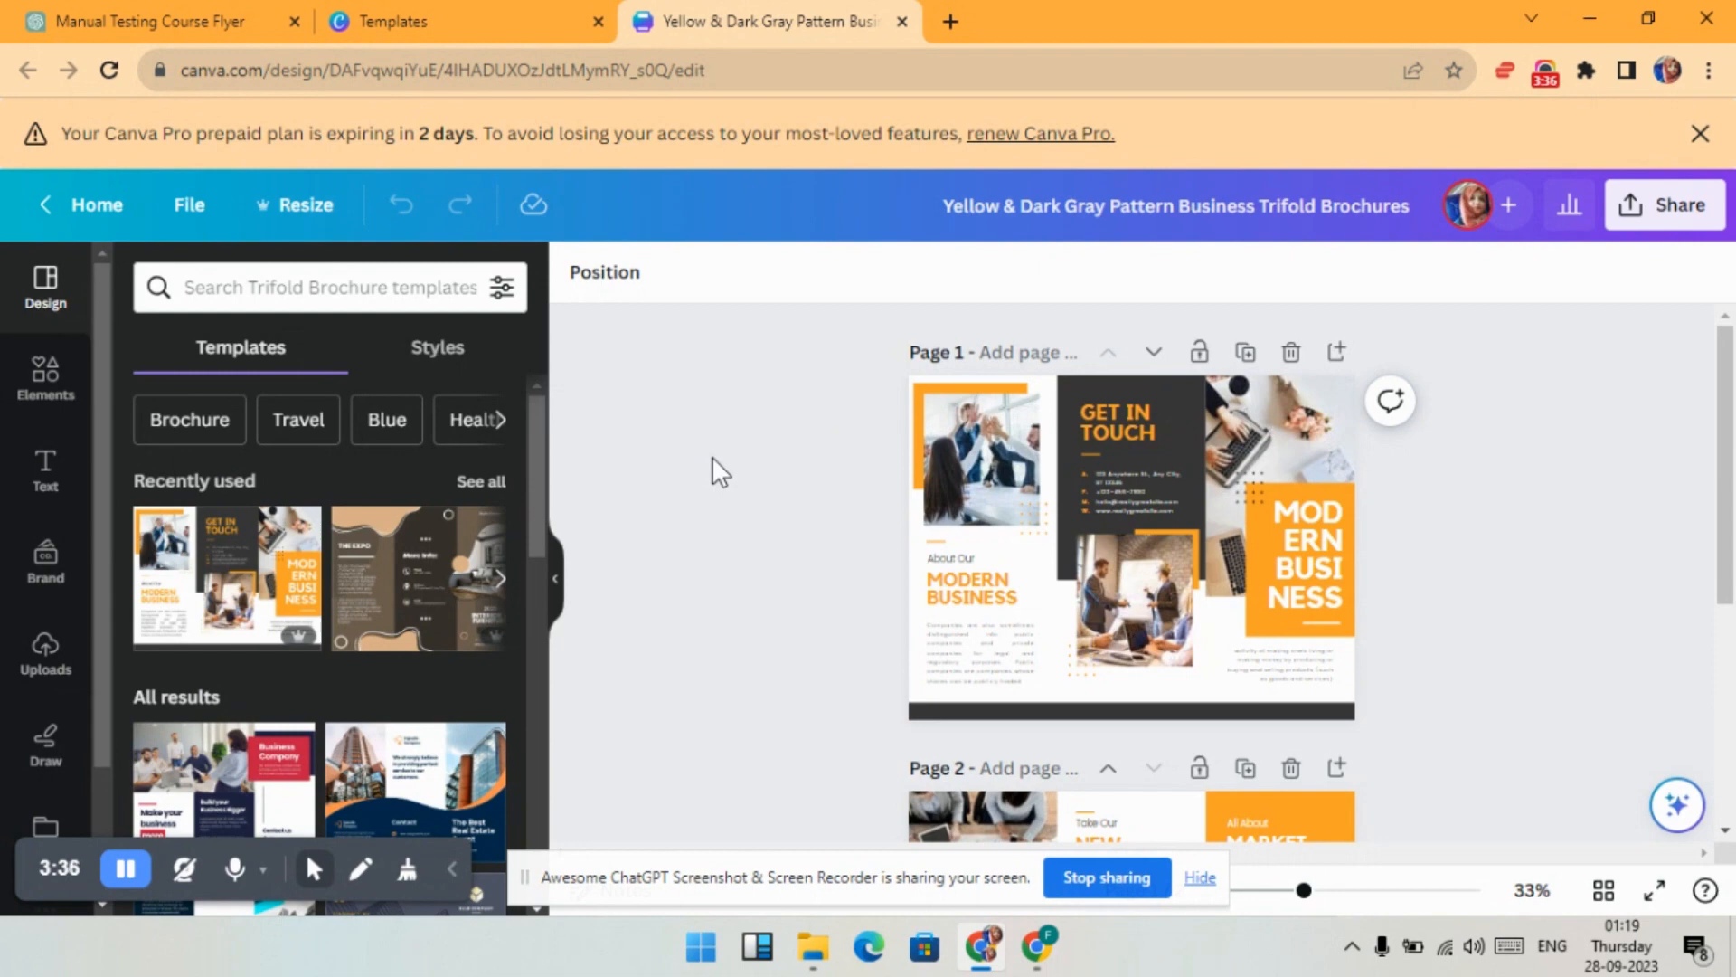
pyautogui.click(153, 20)
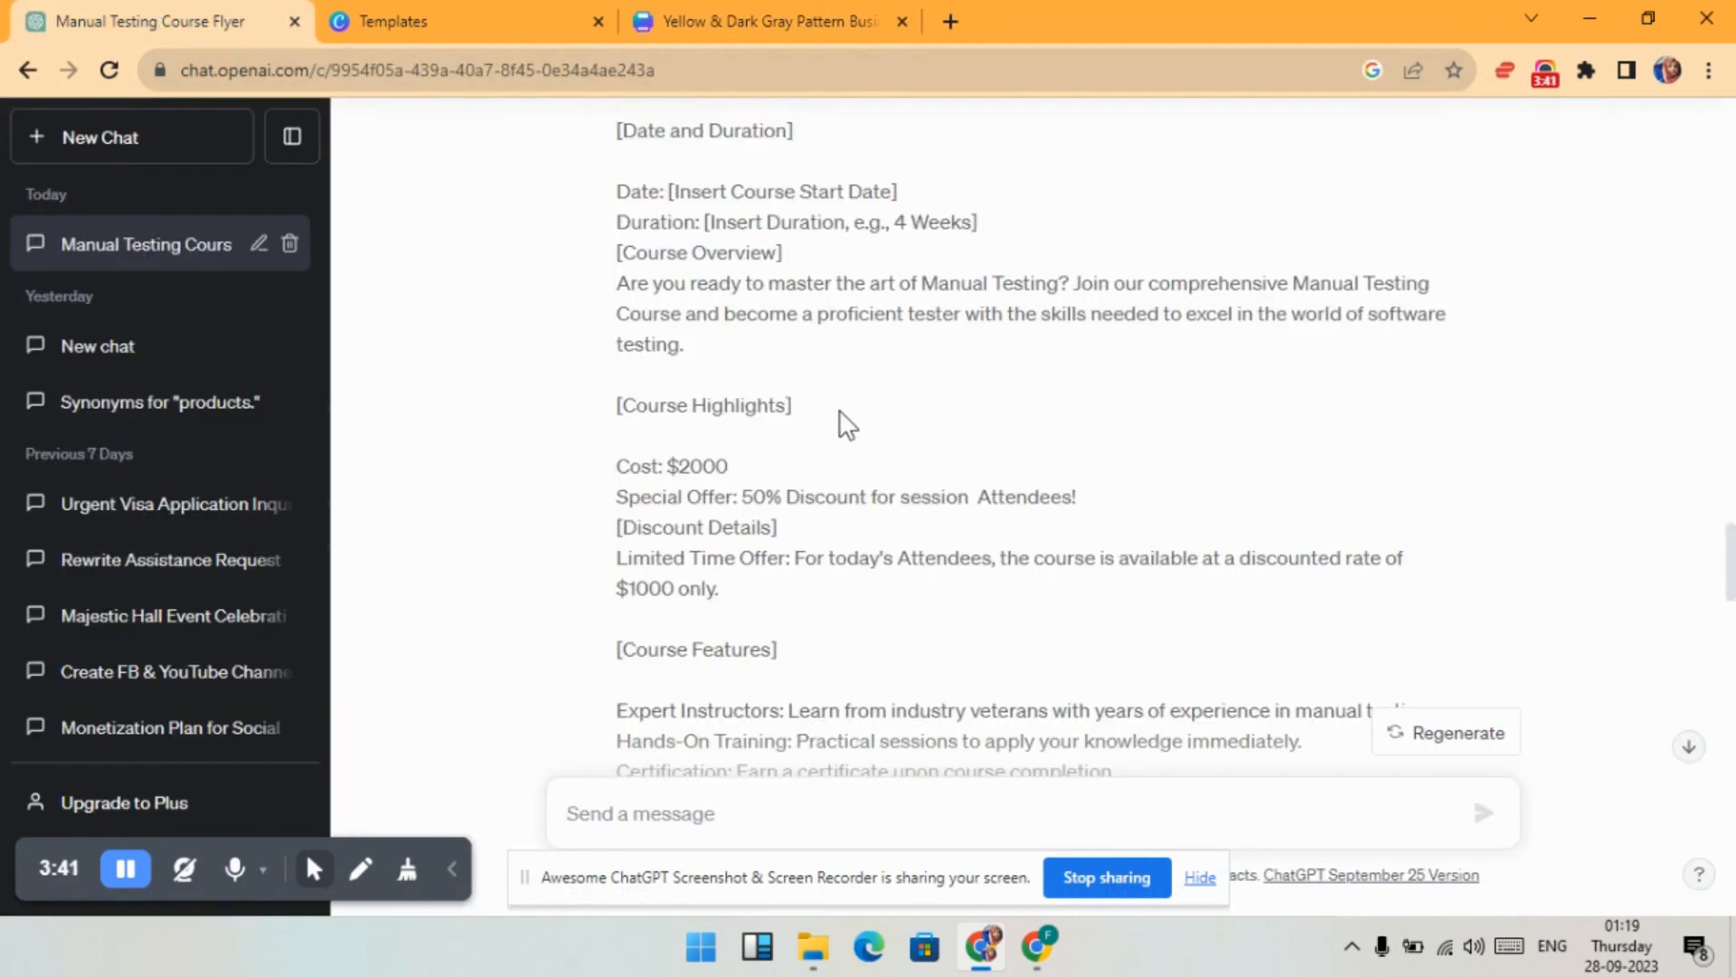
pyautogui.scroll(3, 839, 412)
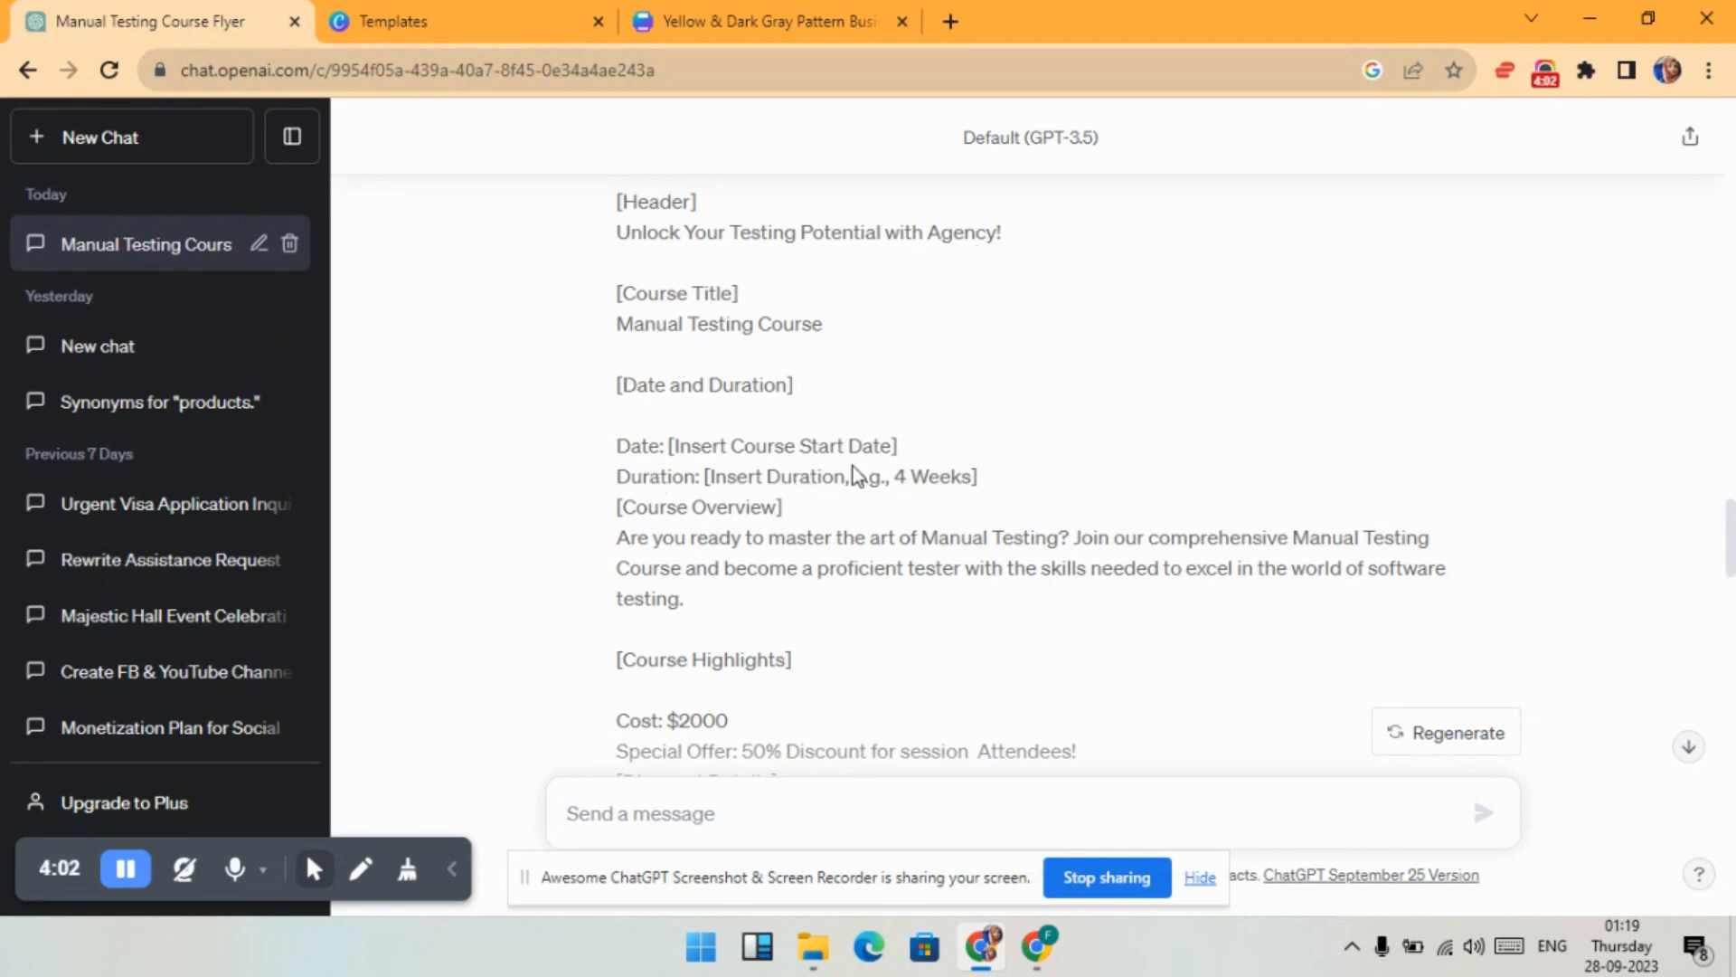
pyautogui.scroll(-1, 943, 437)
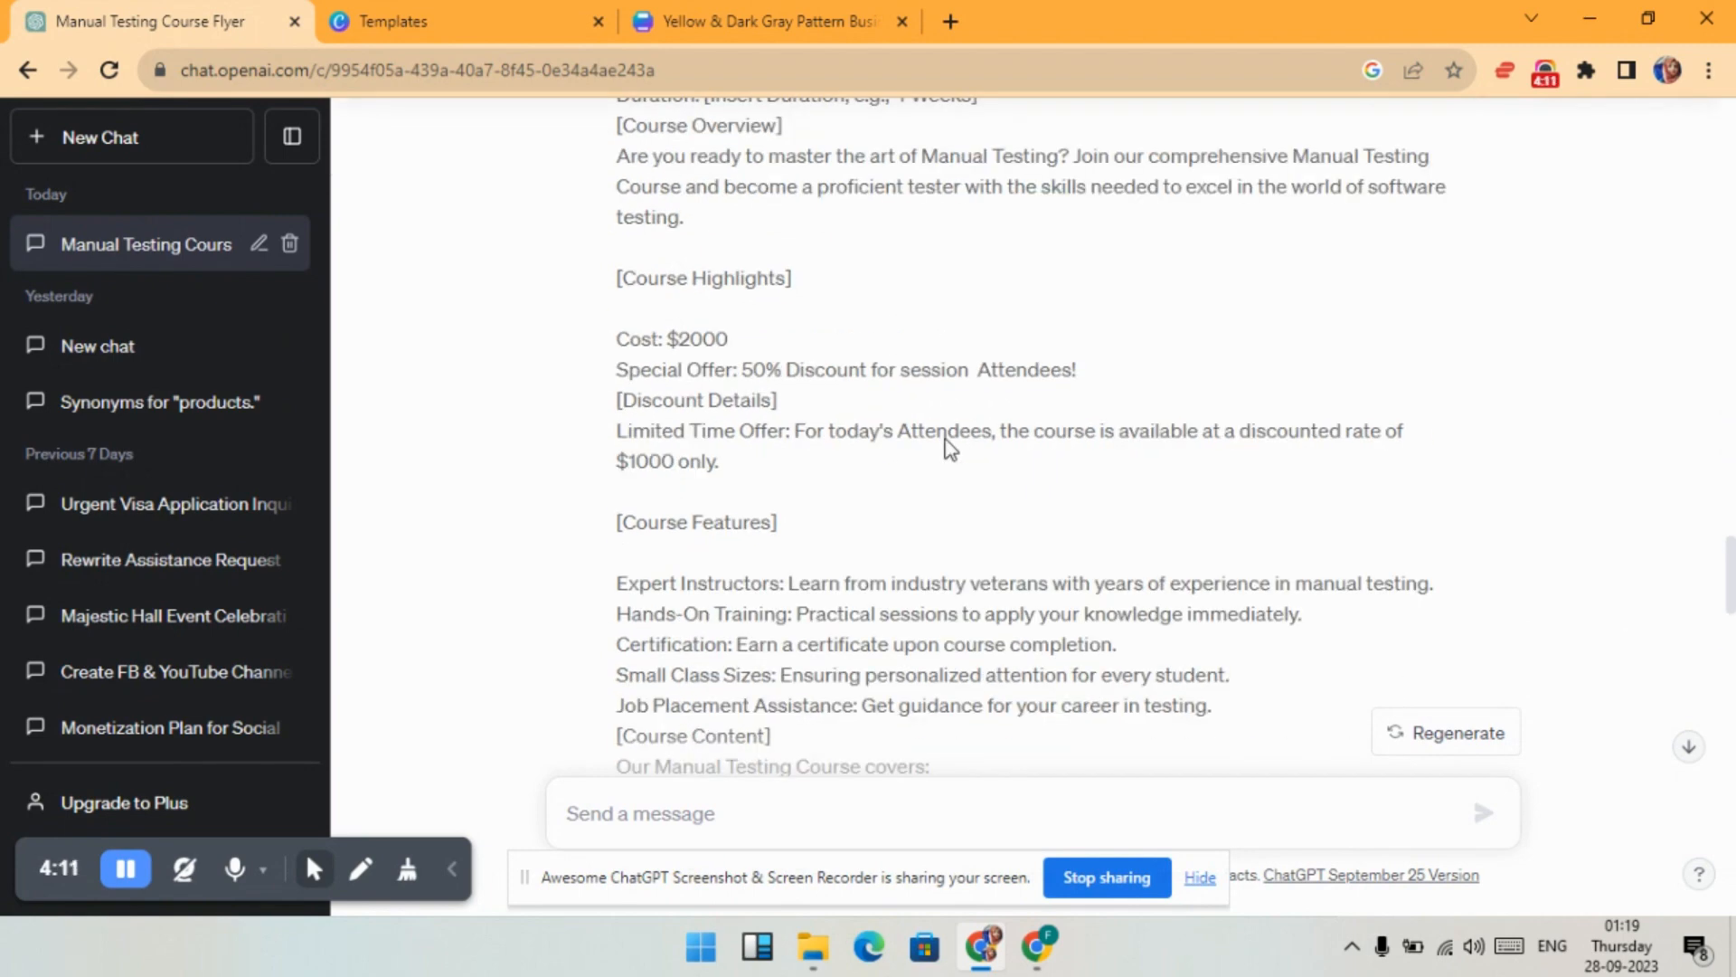
pyautogui.scroll(-3, 948, 446)
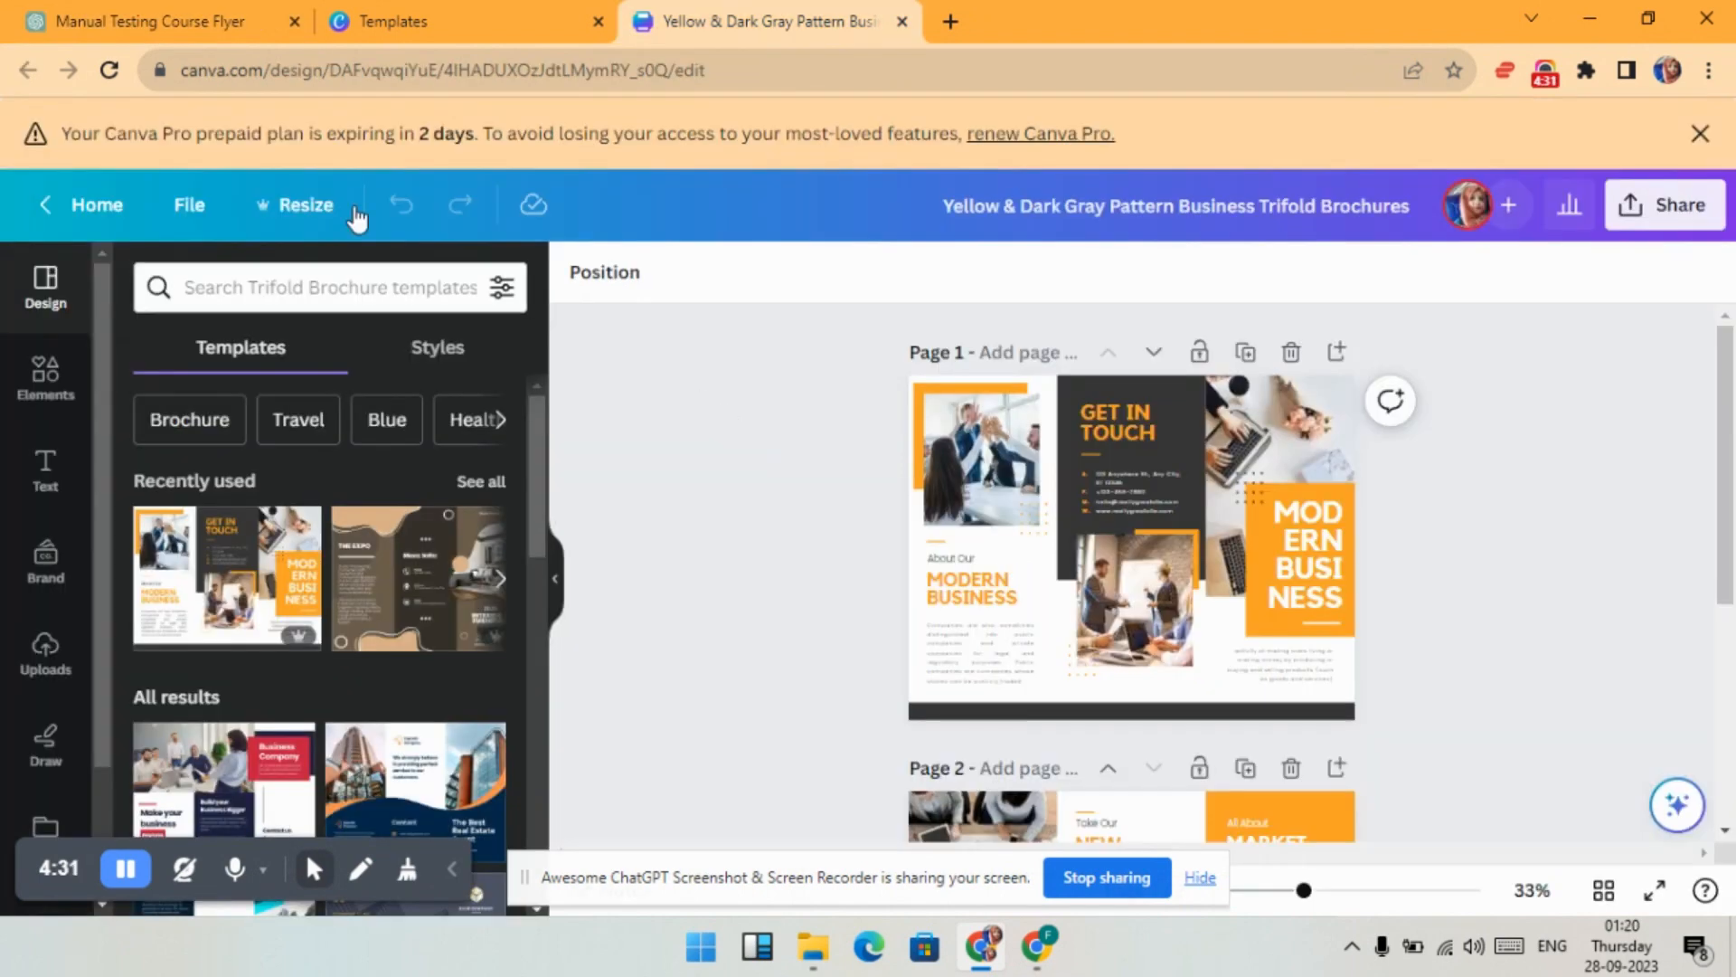
pyautogui.click(143, 20)
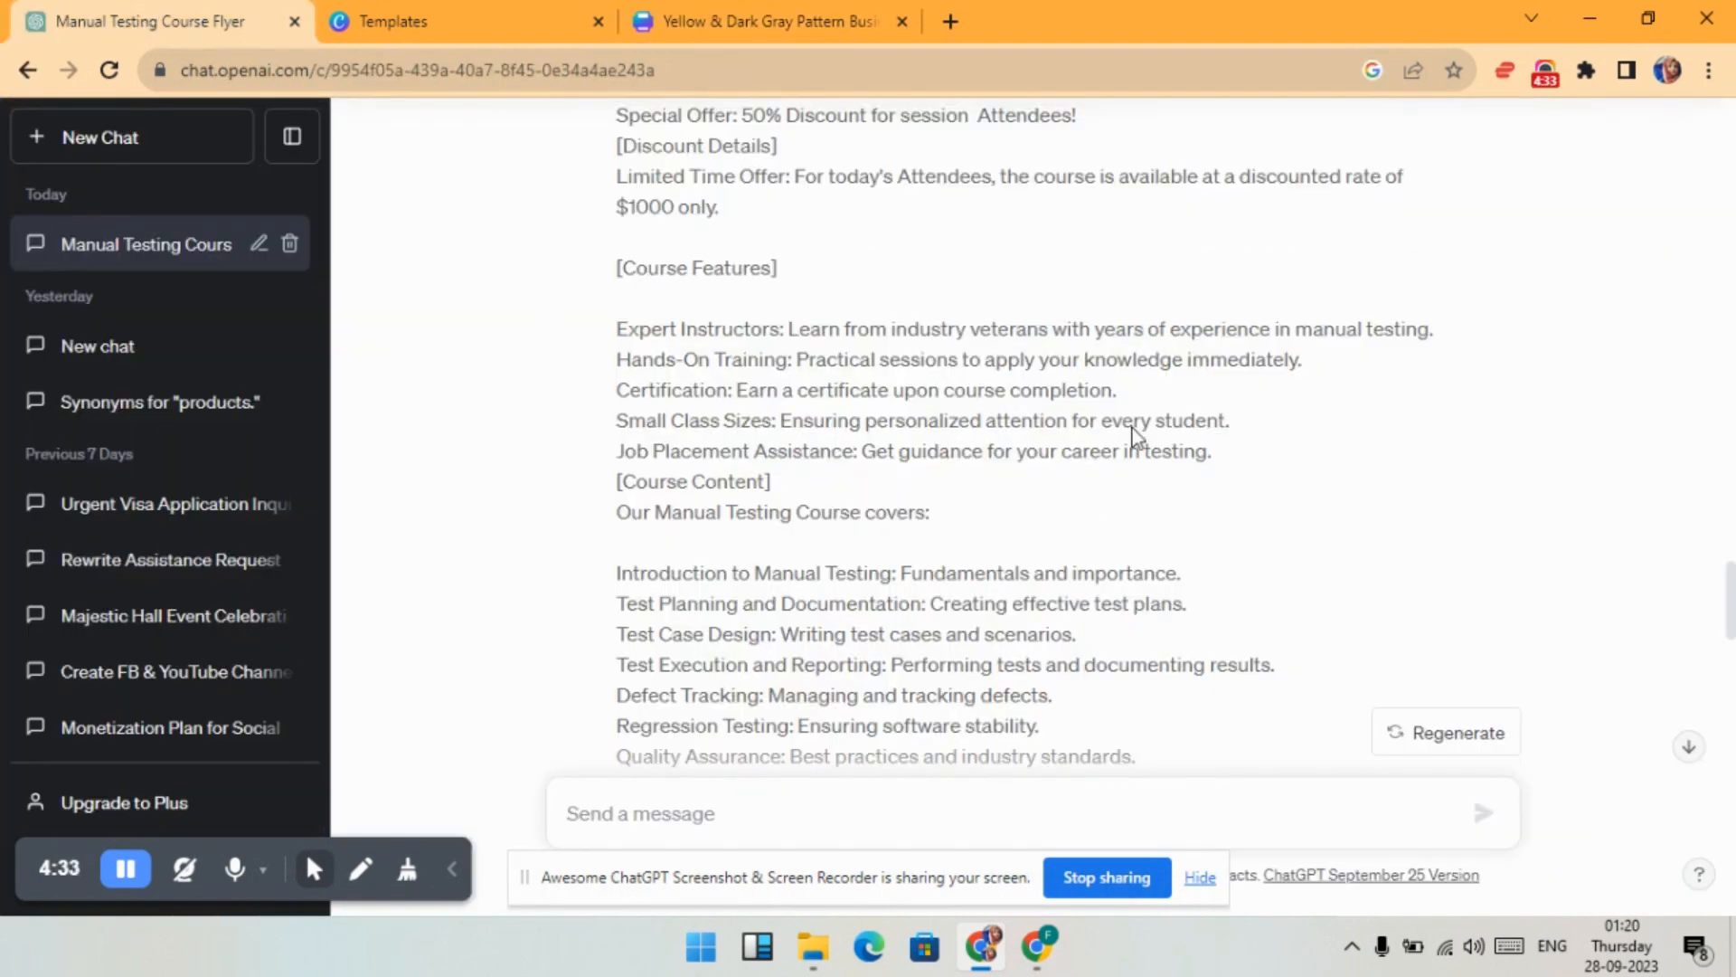
pyautogui.scroll(3, 845, 335)
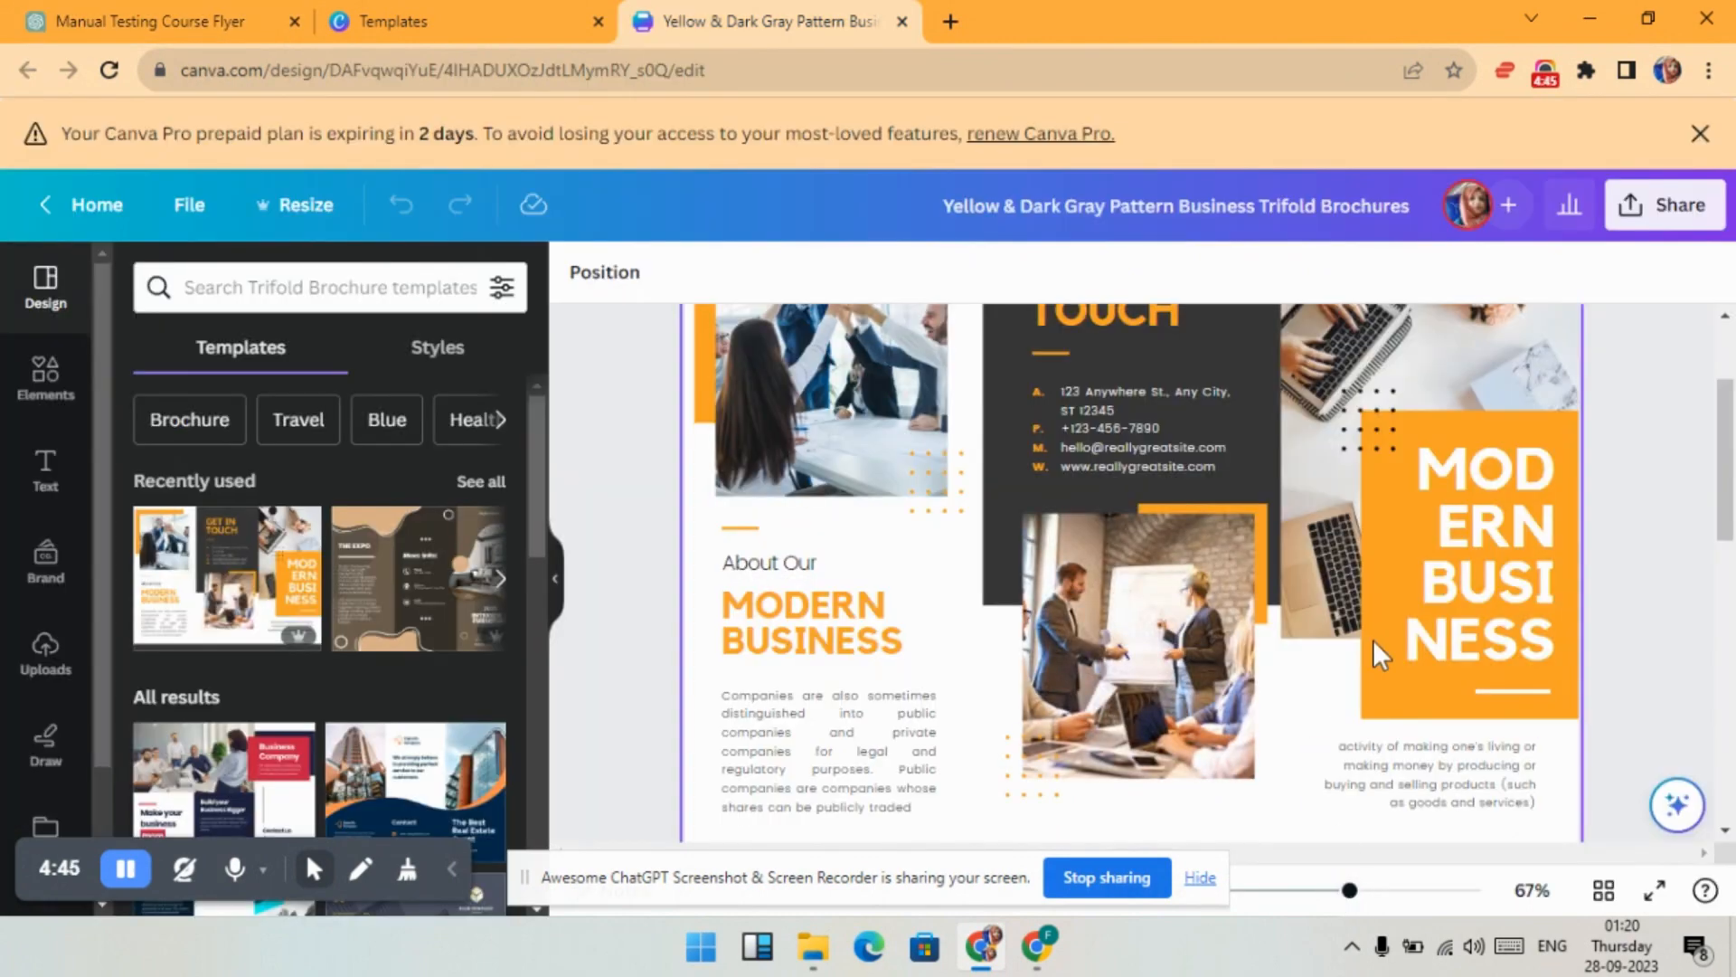
# - Replace the old address line in the GET IN TOUCH text with a New York City address
pyautogui.scroll(2, 1402, 589)
pyautogui.scroll(-1, 1401, 589)
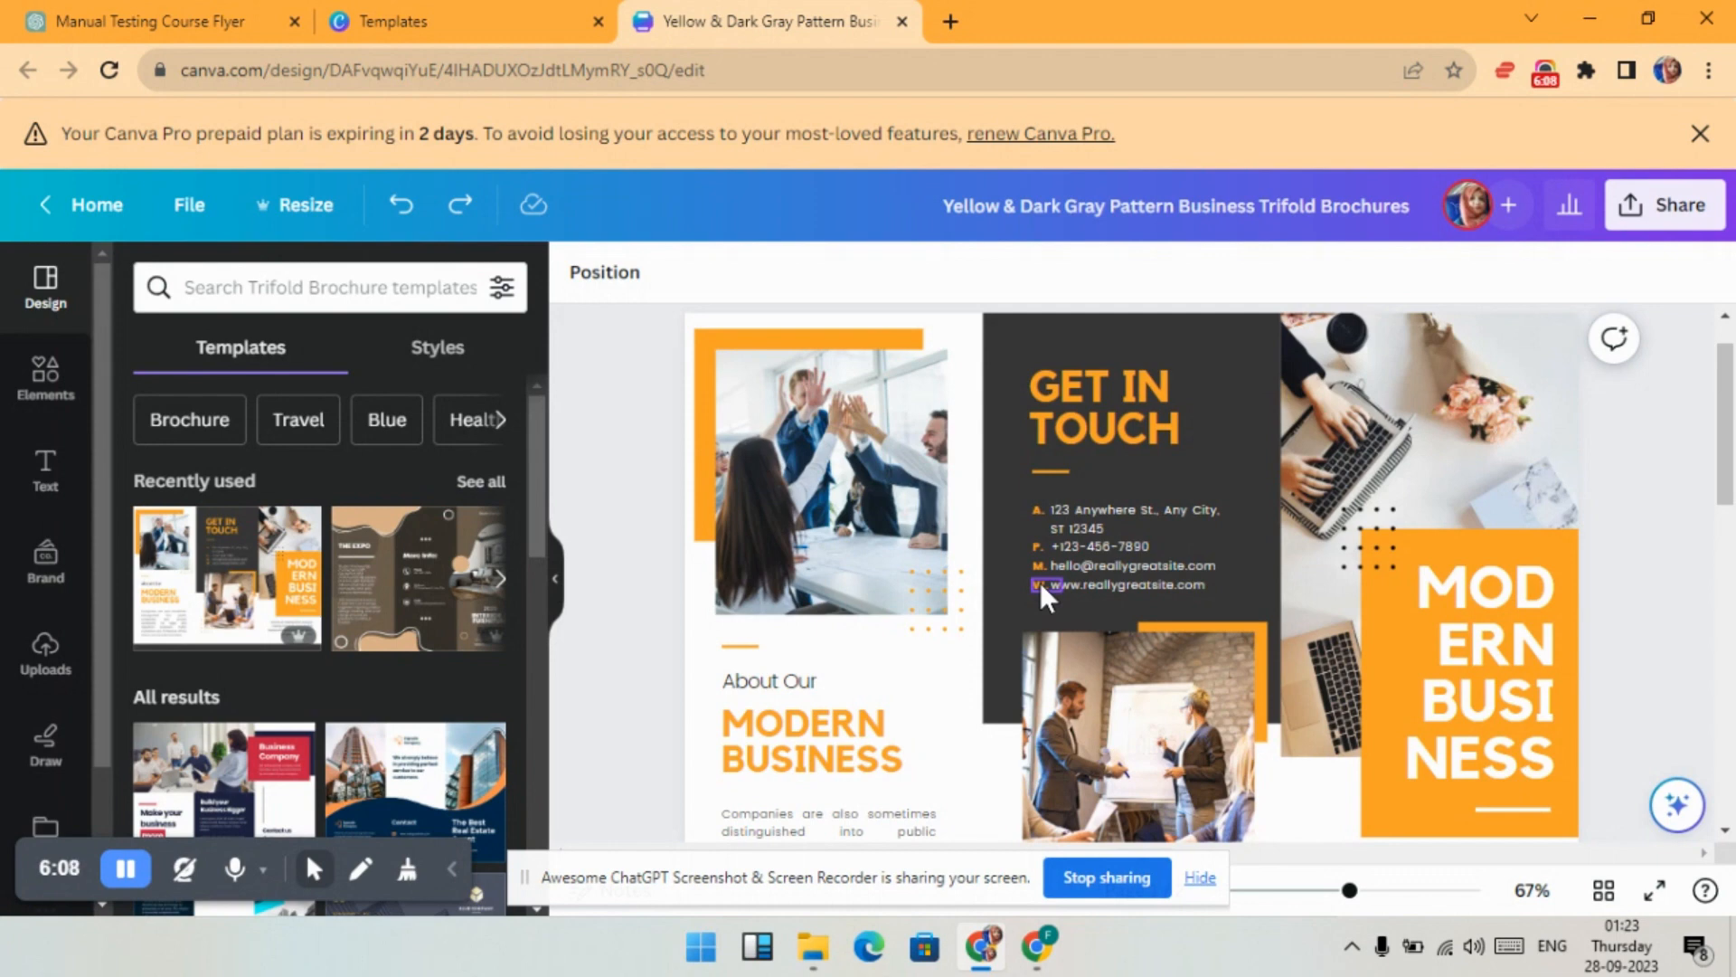
pyautogui.click(1109, 530)
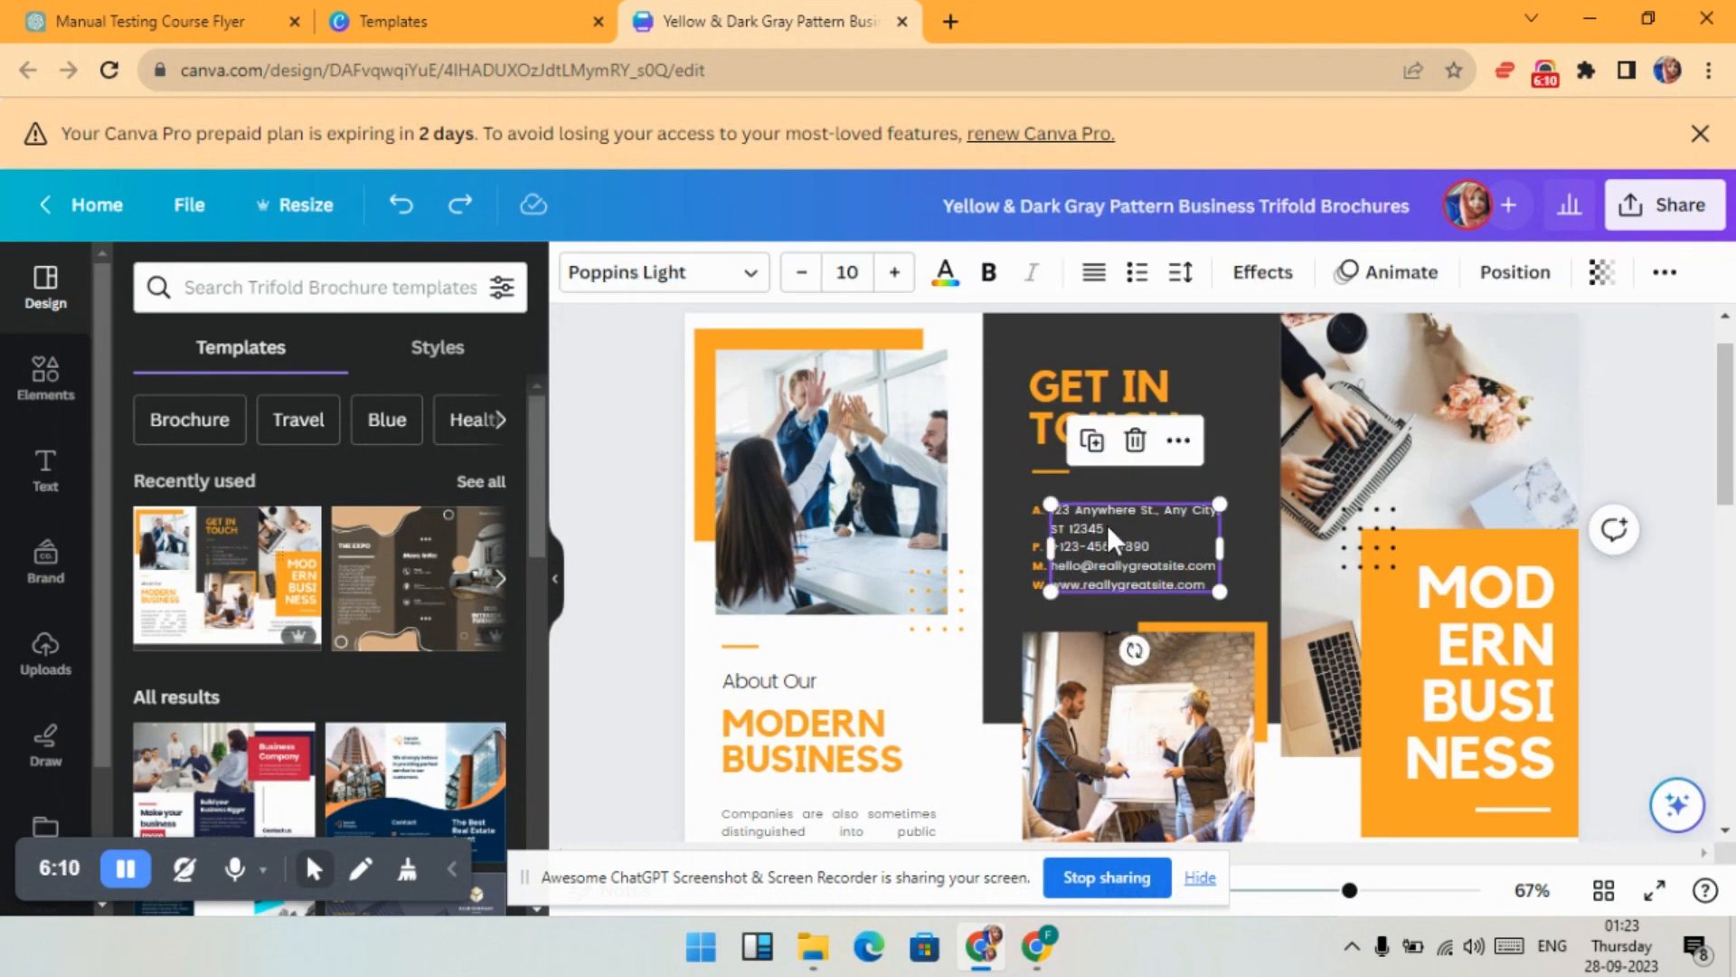
pyautogui.tripleClick(1107, 524)
pyautogui.press('BackSpace')
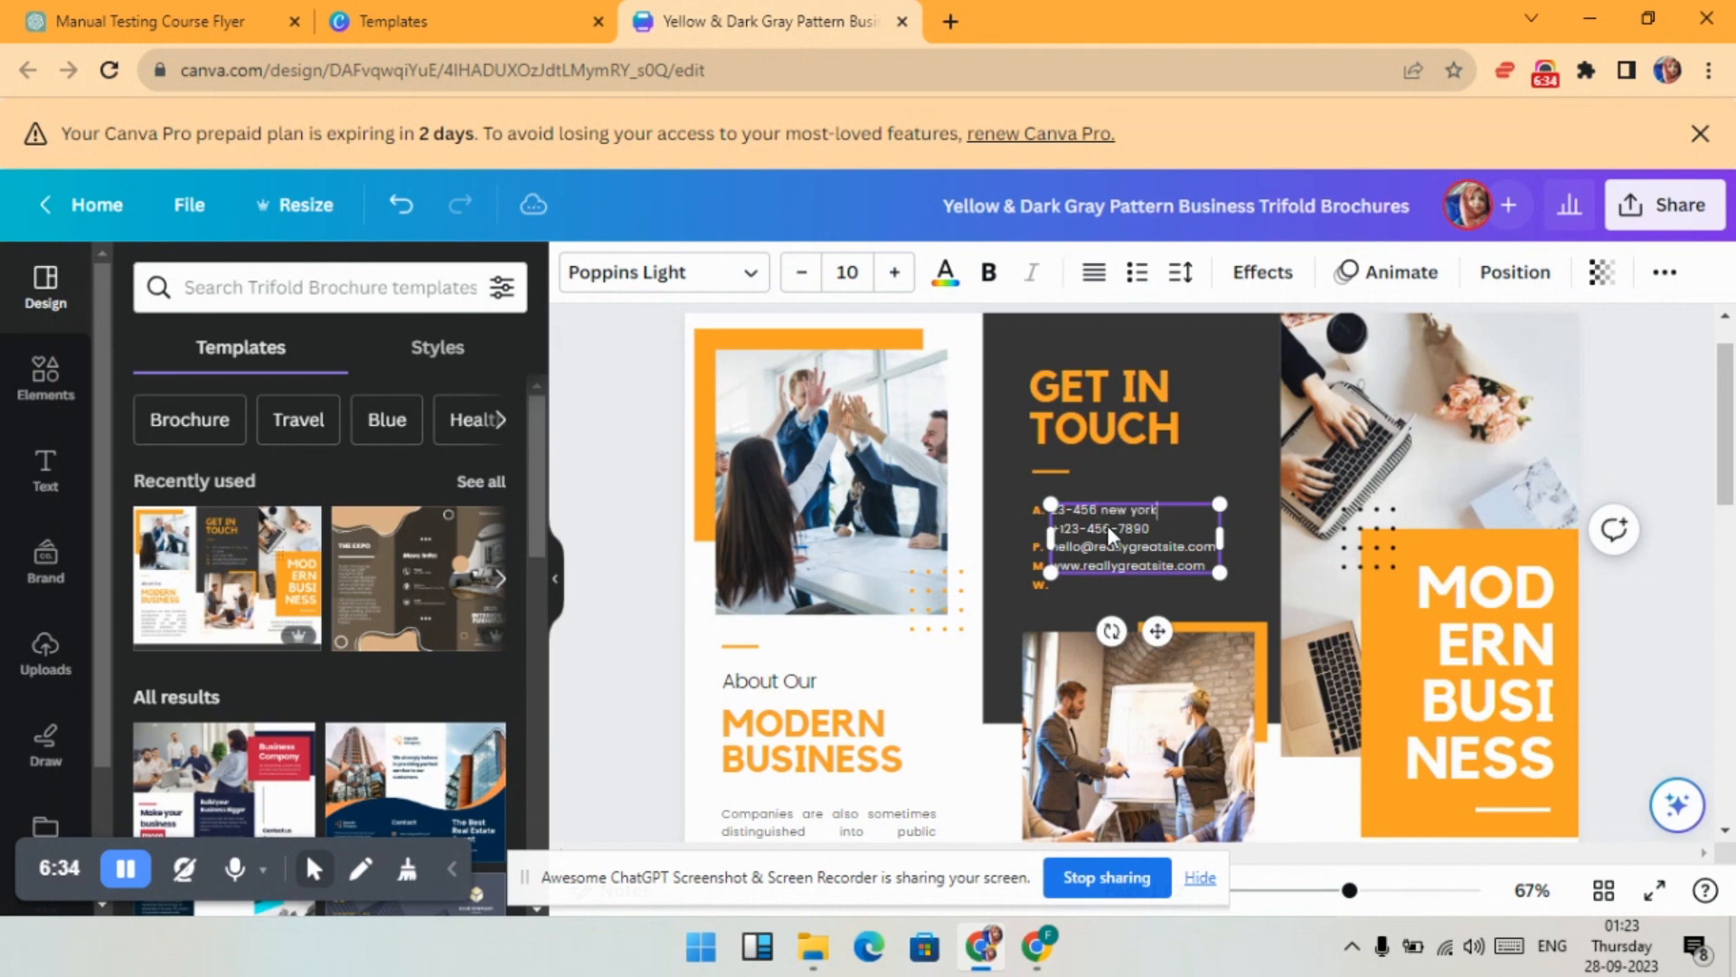
pyautogui.write('city')
pyautogui.press('Right')
# - Replace the e-mail with a new Gmail address and change the website domain to .bubble
pyautogui.moveTo(1156, 545); pyautogui.dragTo(1104, 546)
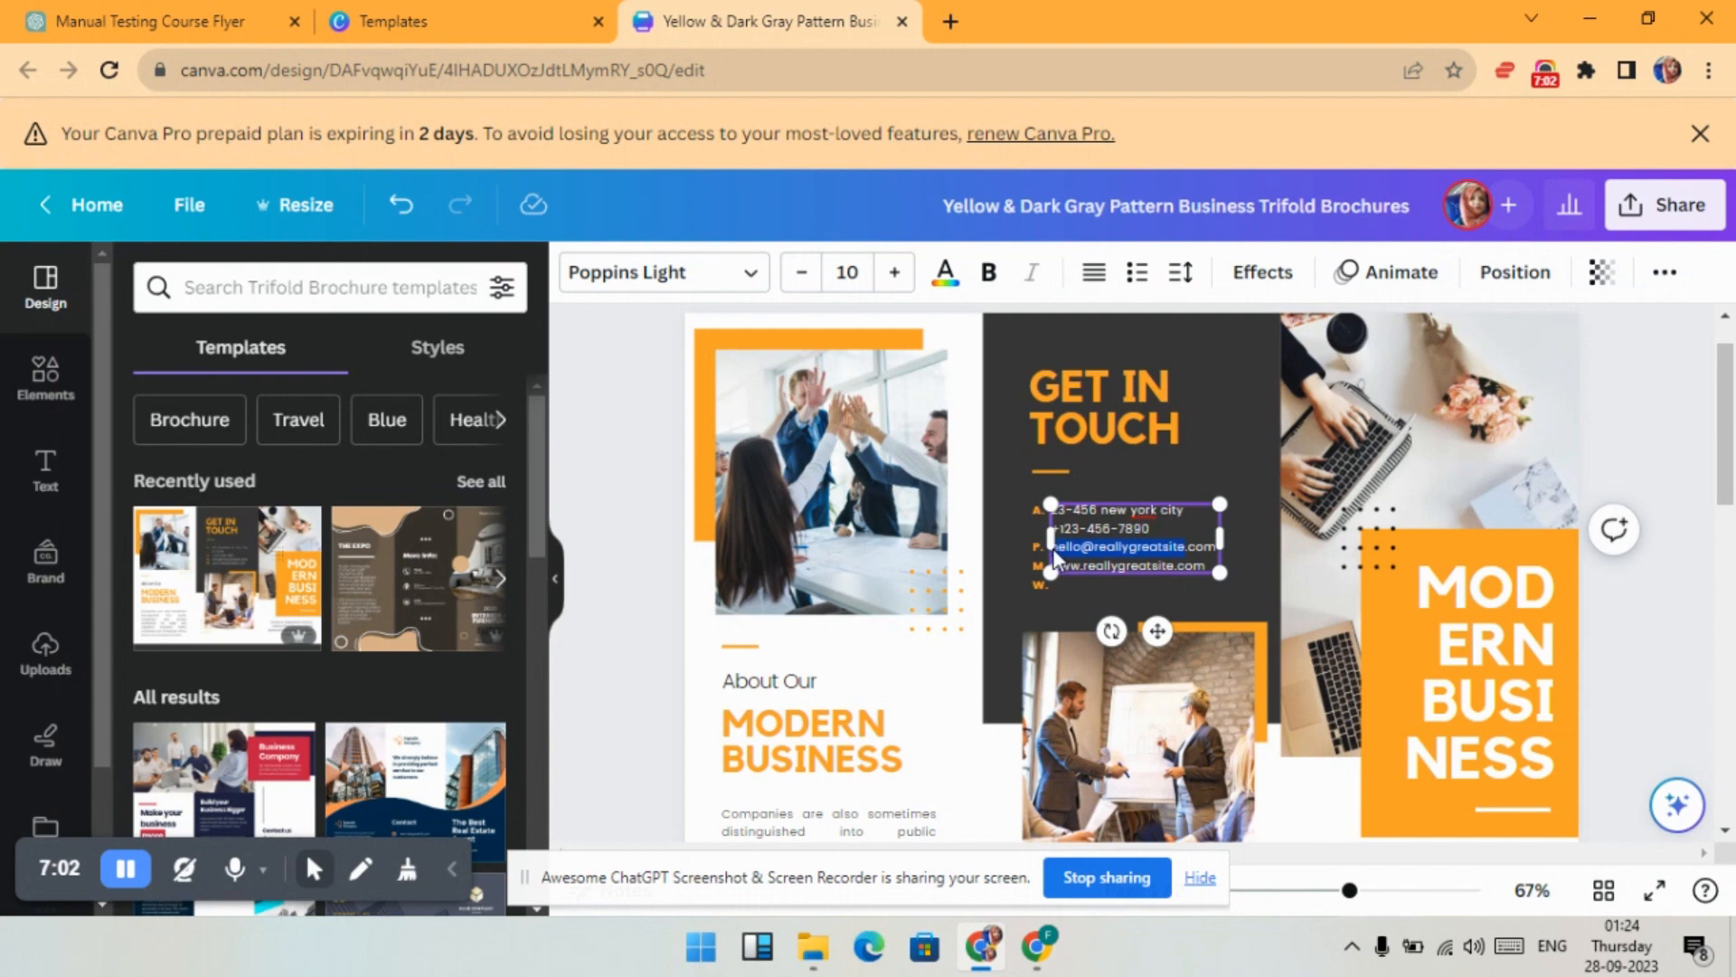
pyautogui.press('BackSpace')
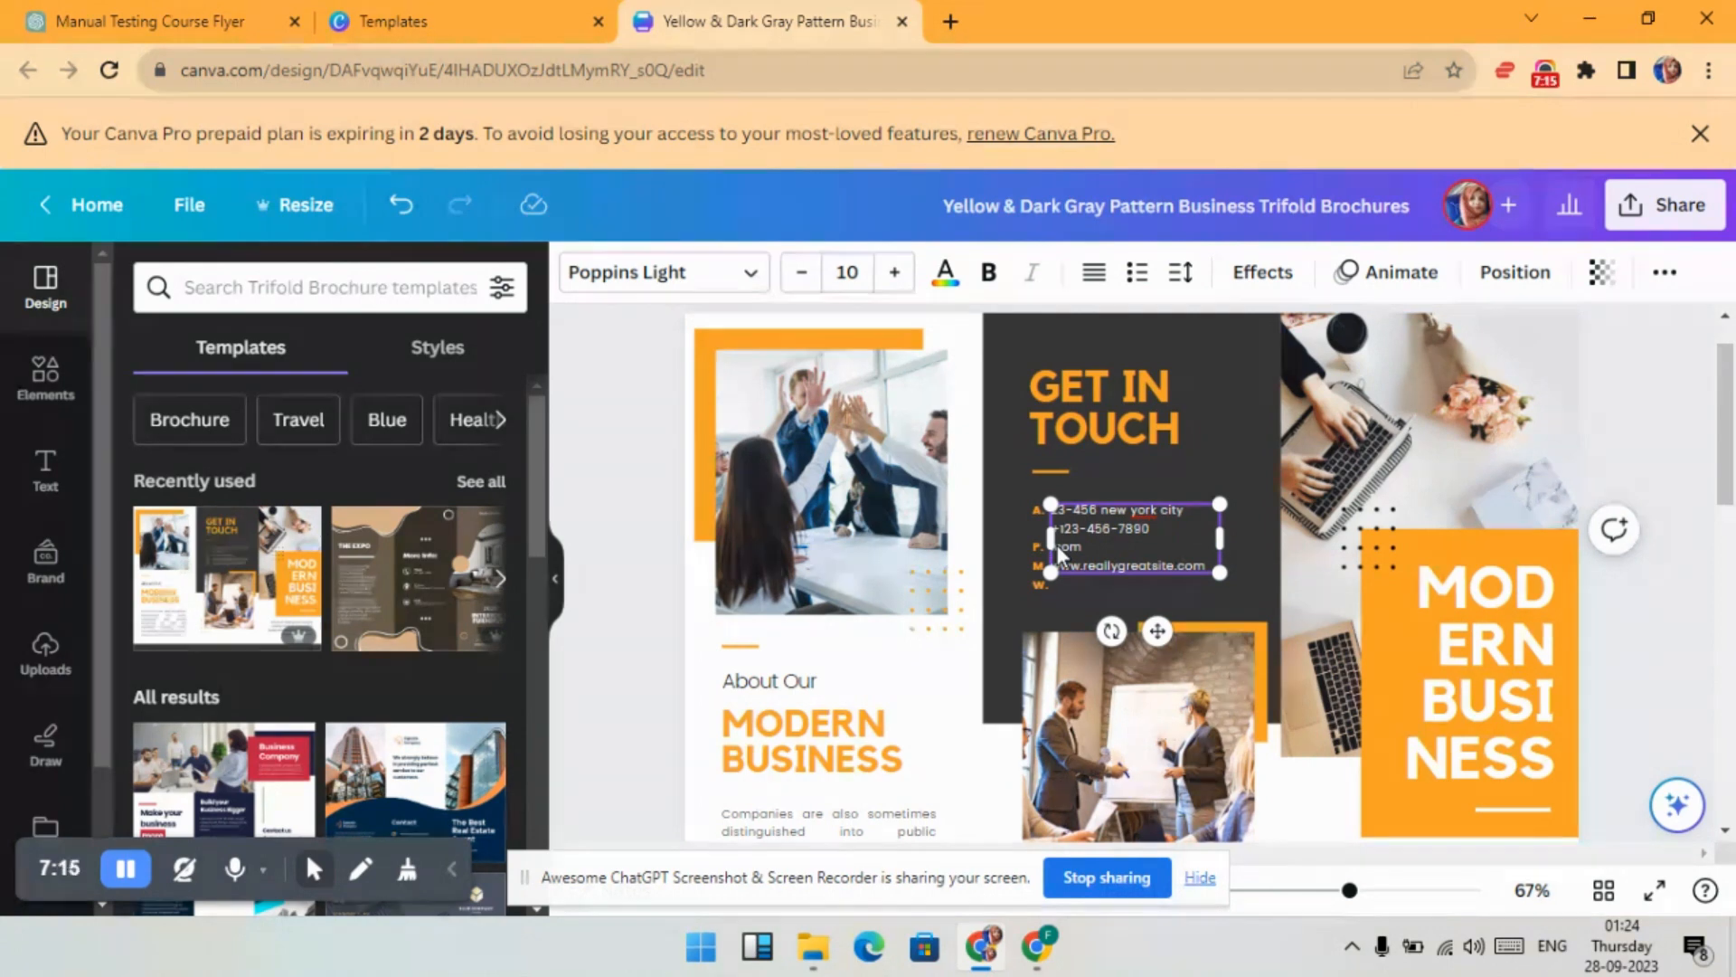
pyautogui.write('lesite')
pyautogui.moveTo(1149, 547); pyautogui.dragTo(1049, 545)
pyautogui.press('BackSpace')
pyautogui.write('.bubble')
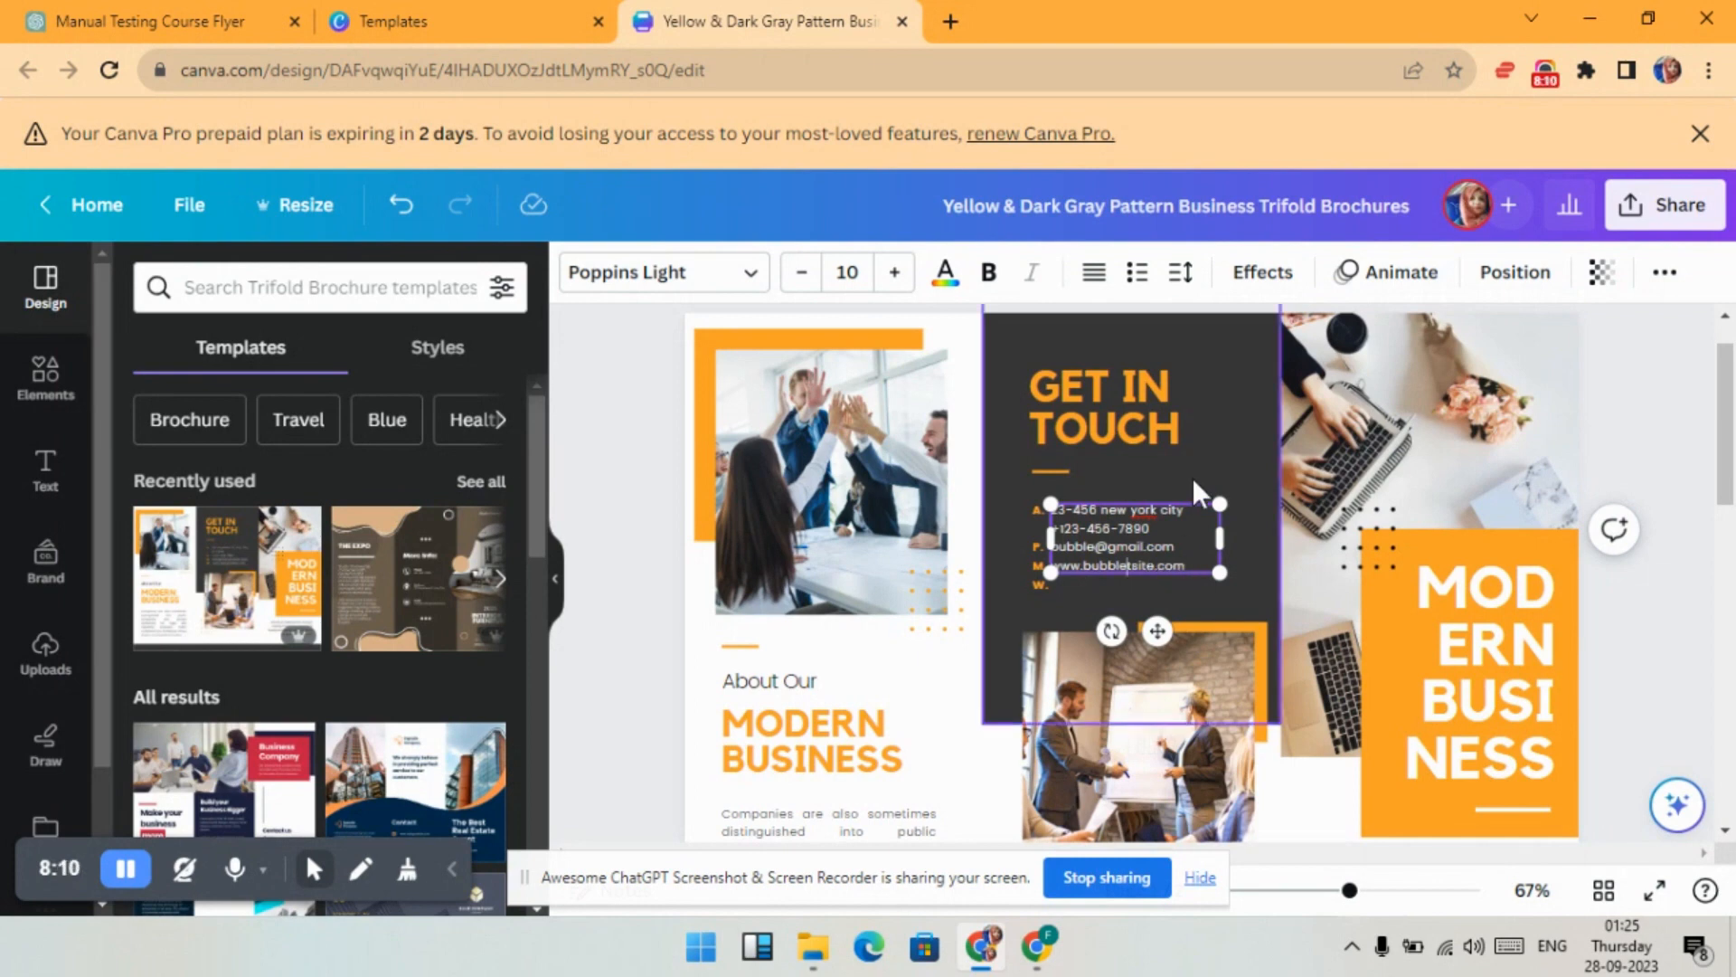
# - Widen the contact lines' line spacing to 2.03
pyautogui.moveTo(1187, 571); pyautogui.dragTo(1054, 515)
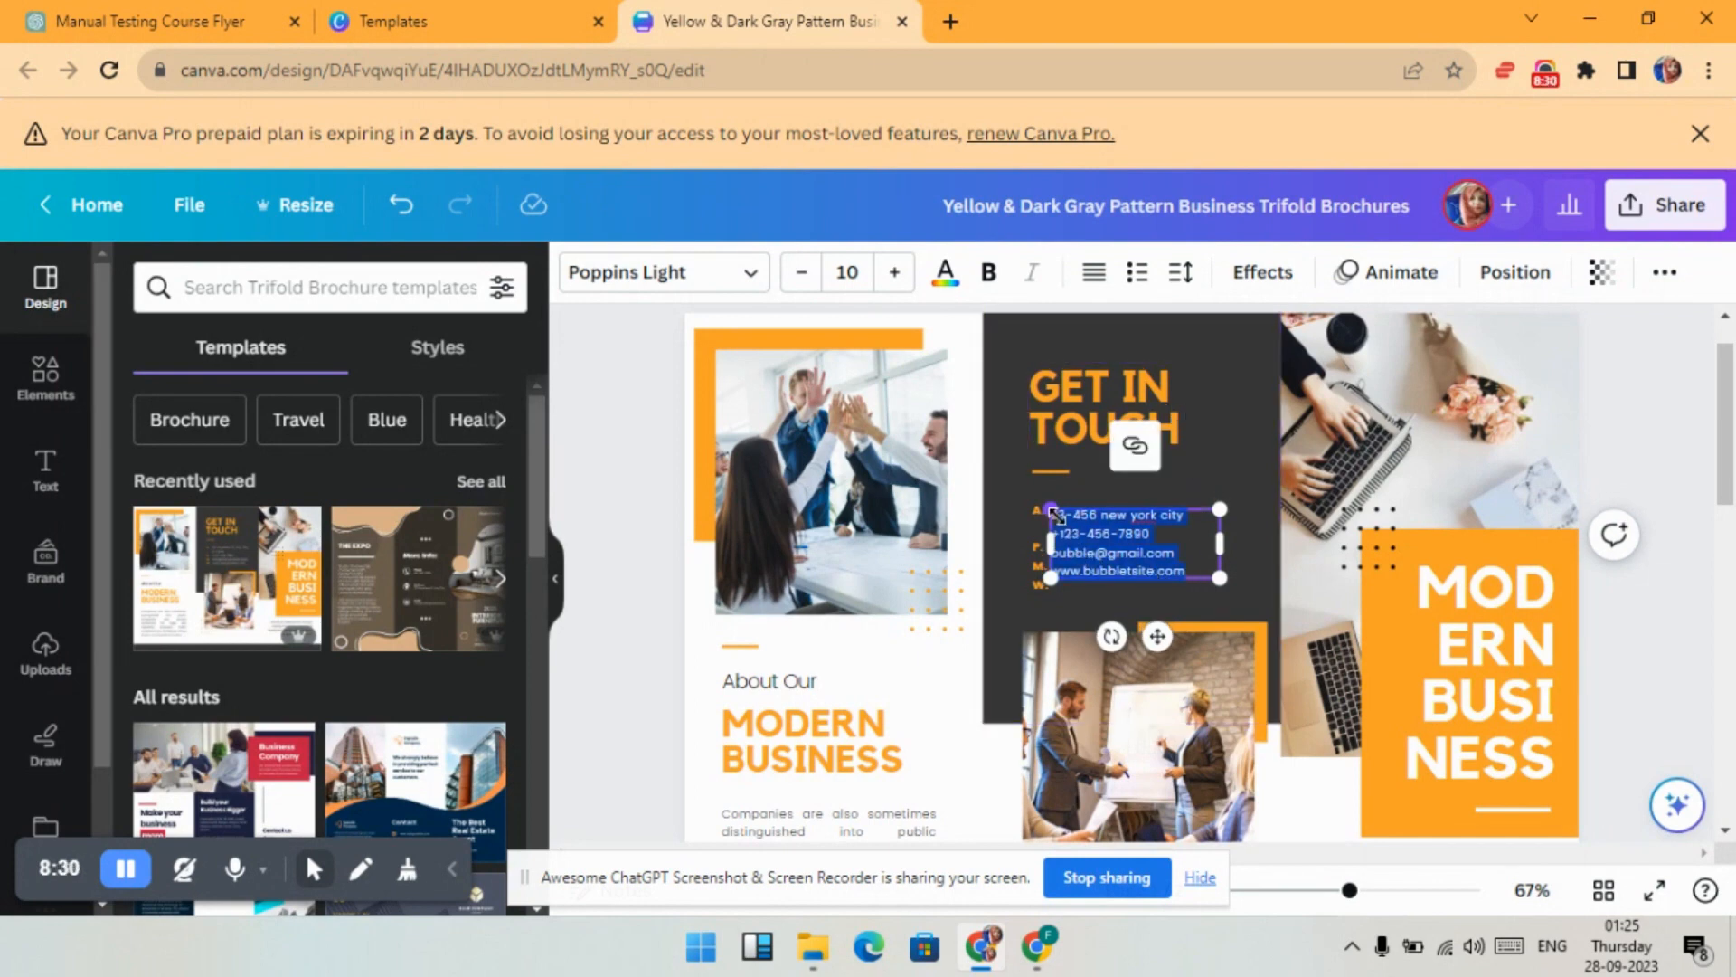
pyautogui.click(1180, 272)
pyautogui.moveTo(1329, 457); pyautogui.dragTo(1414, 471)
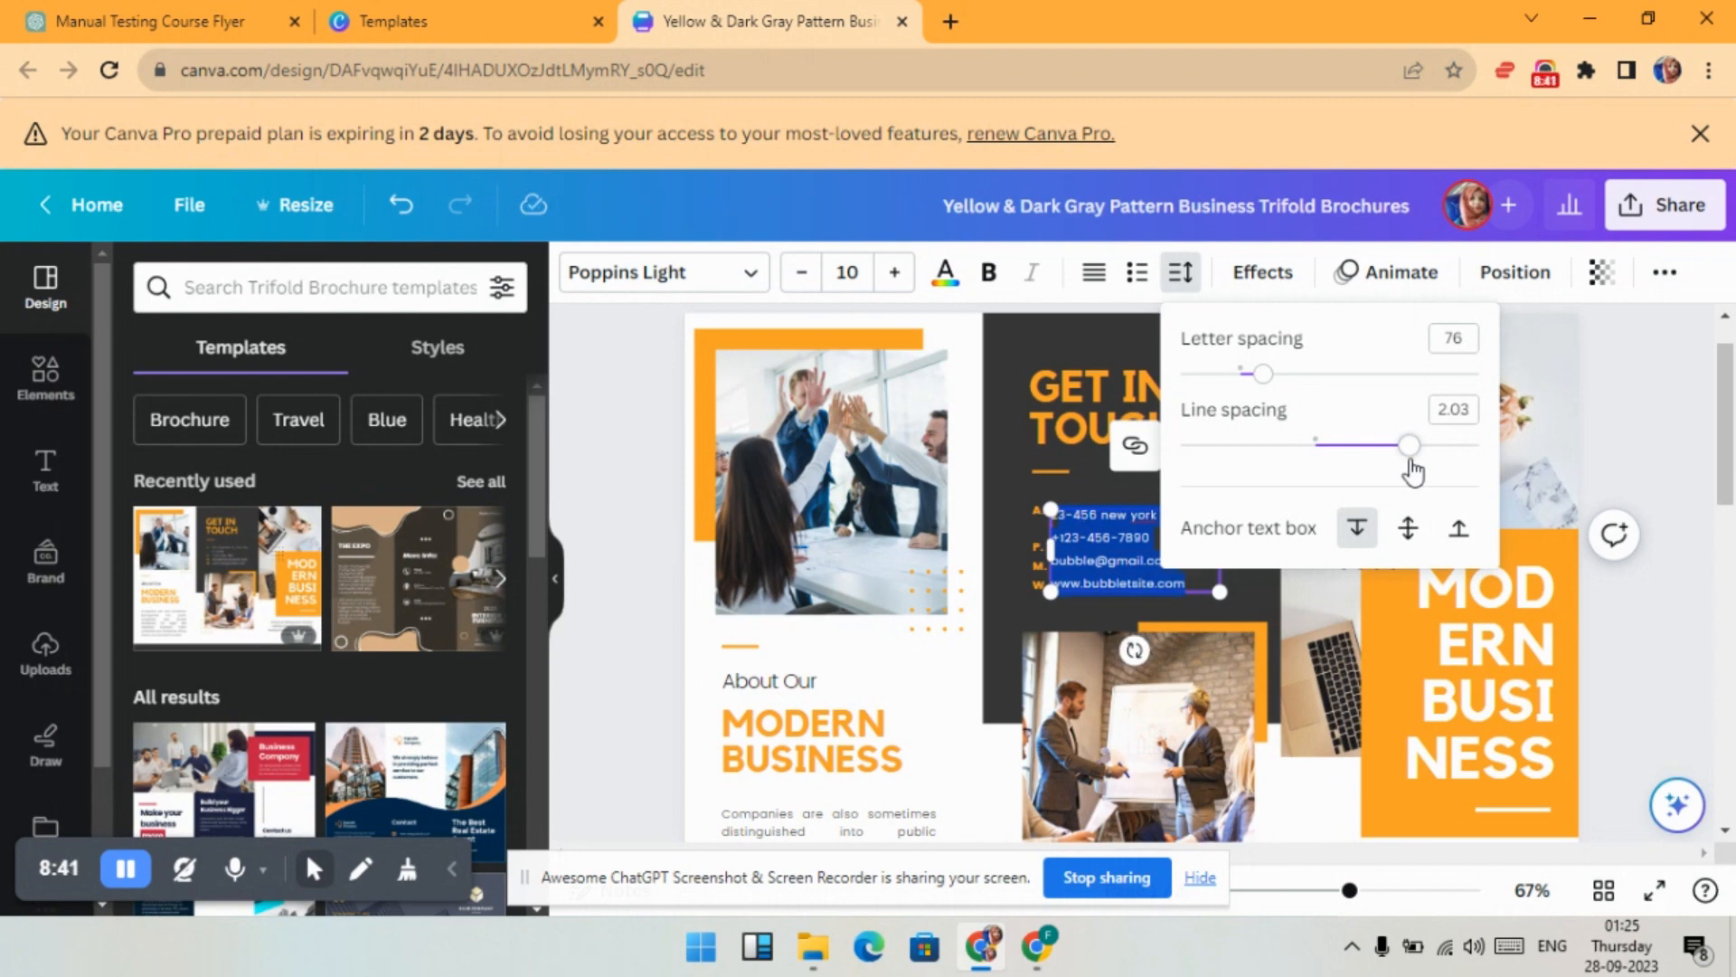
pyautogui.click(1021, 506)
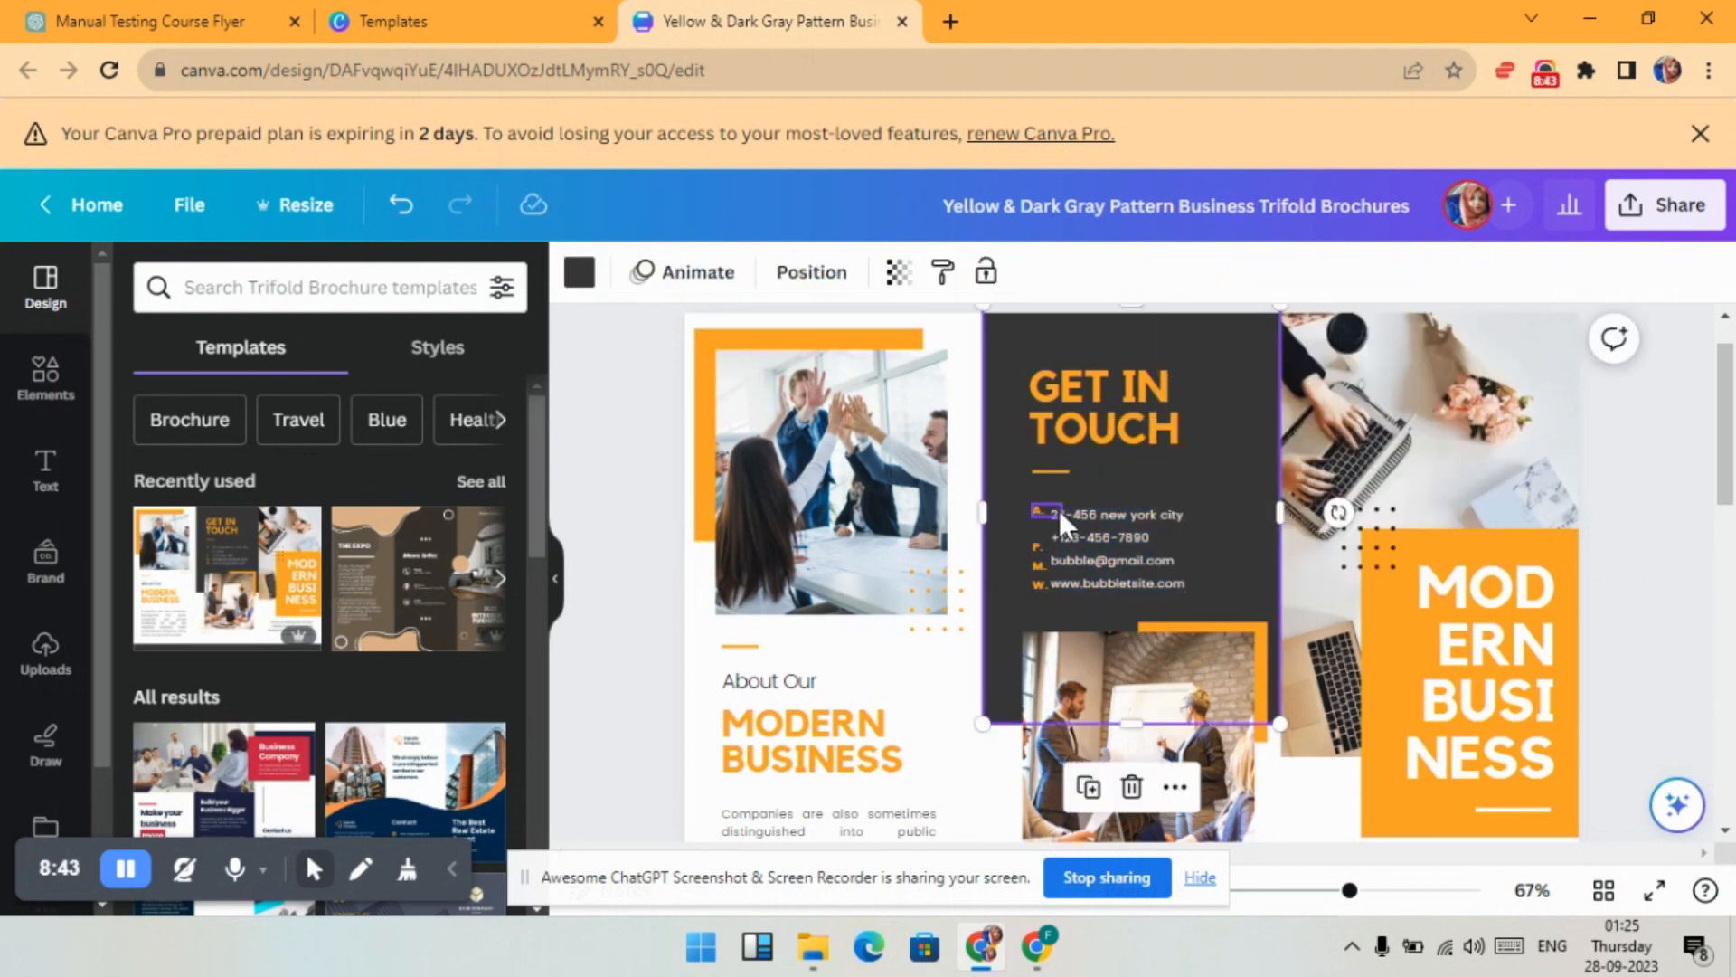
pyautogui.click(1060, 509)
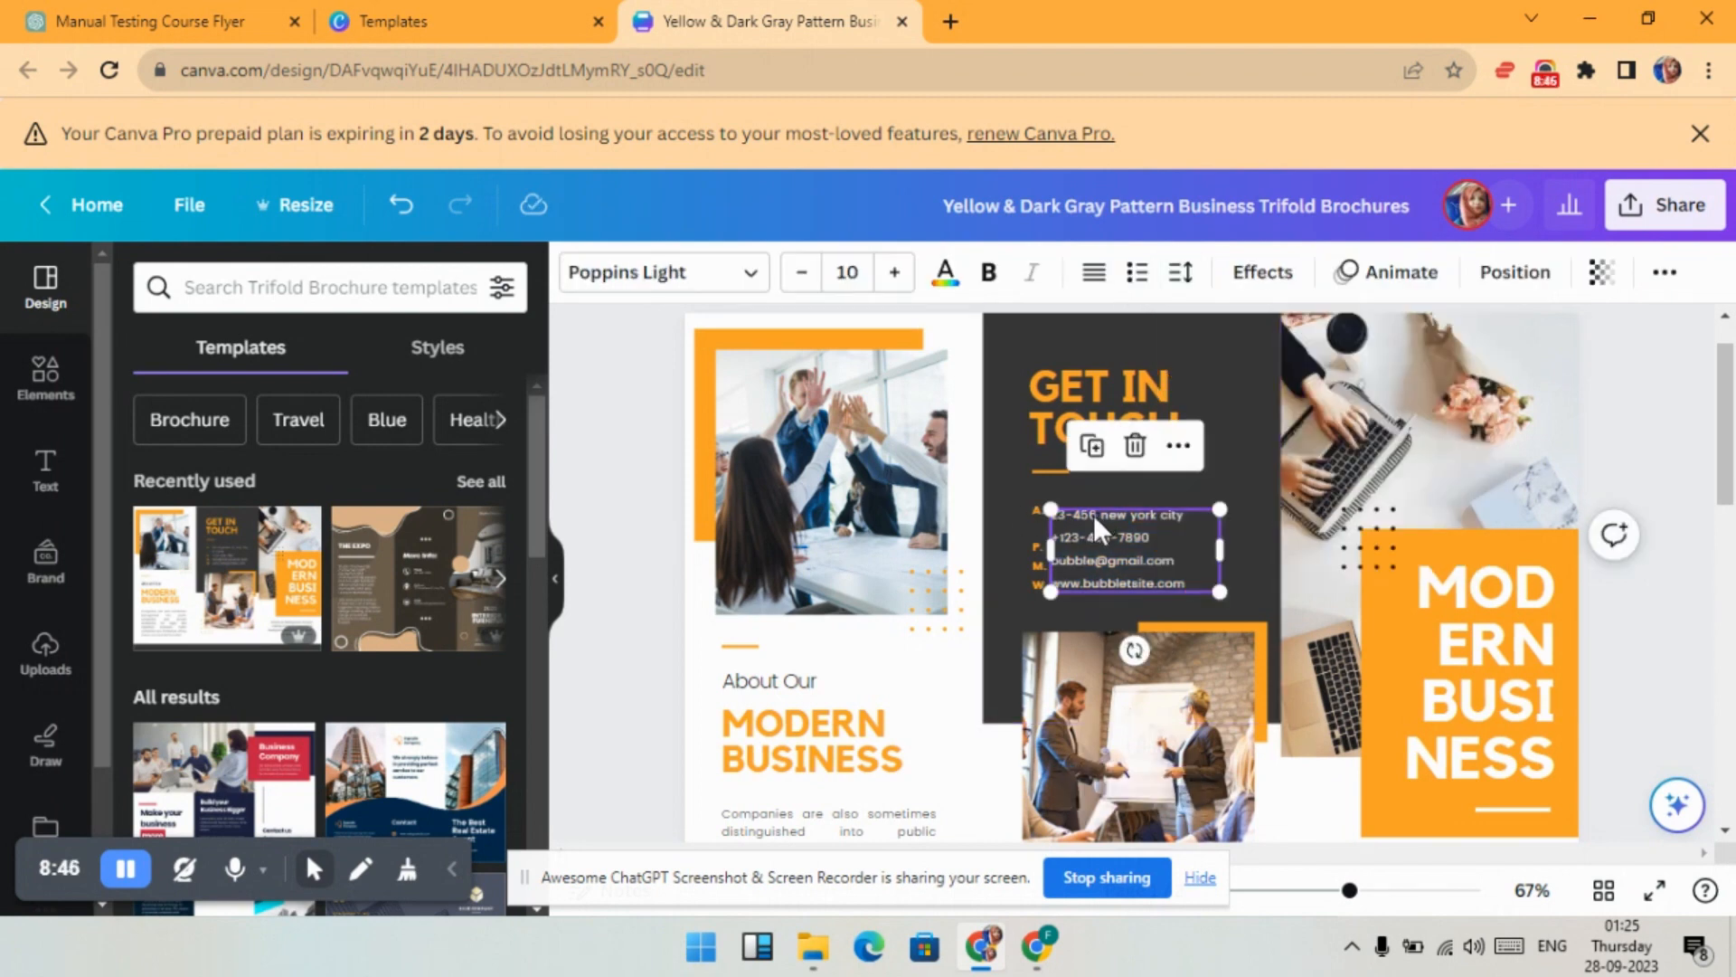
pyautogui.click(1005, 577)
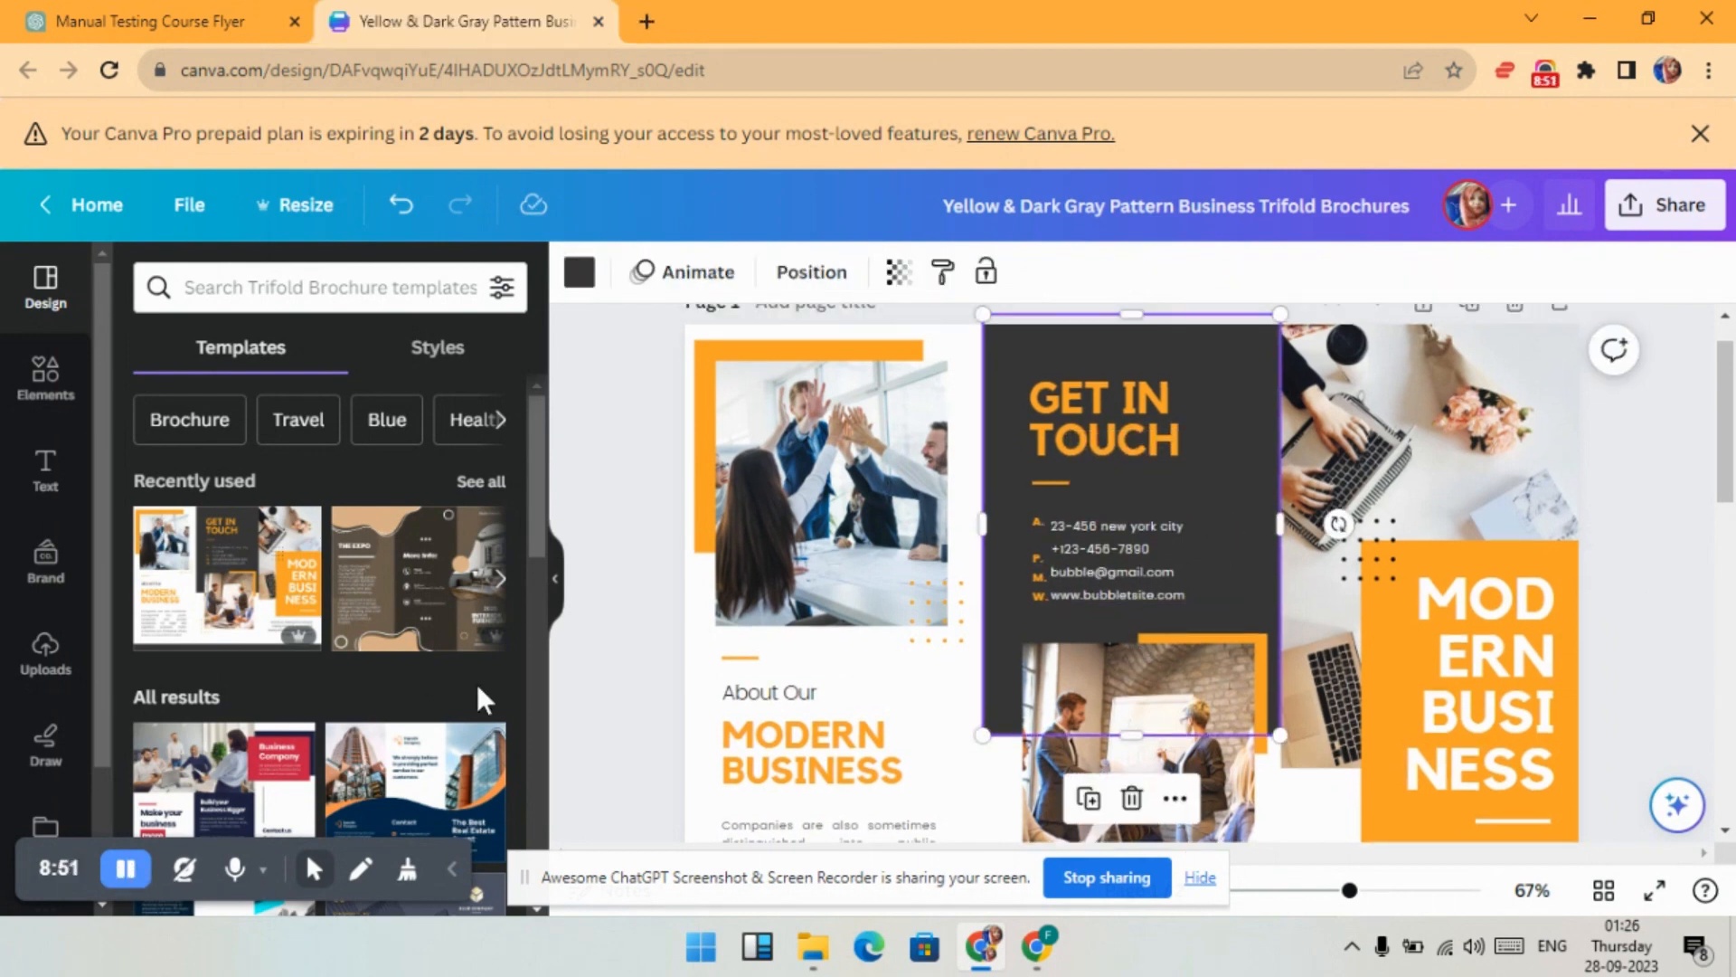
# - Copy the header 'Unlock Your Testing Potential with Agency!' from the ChatGPT flyer text
pyautogui.click(149, 21)
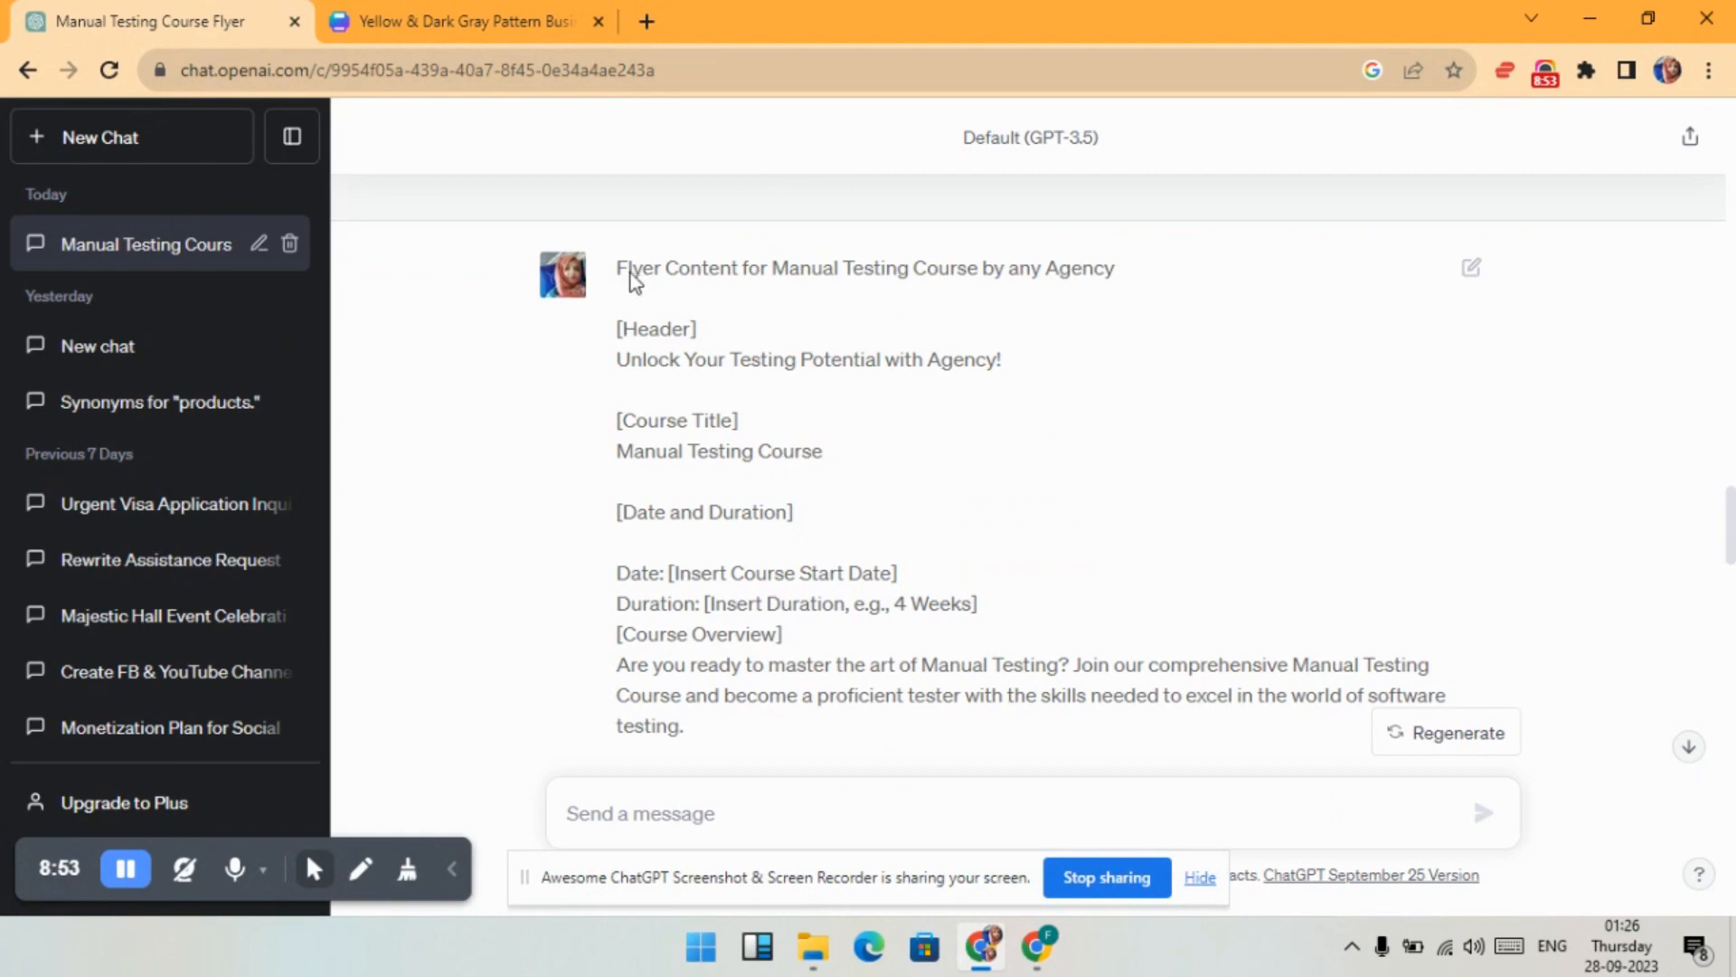
pyautogui.moveTo(615, 366); pyautogui.dragTo(934, 387)
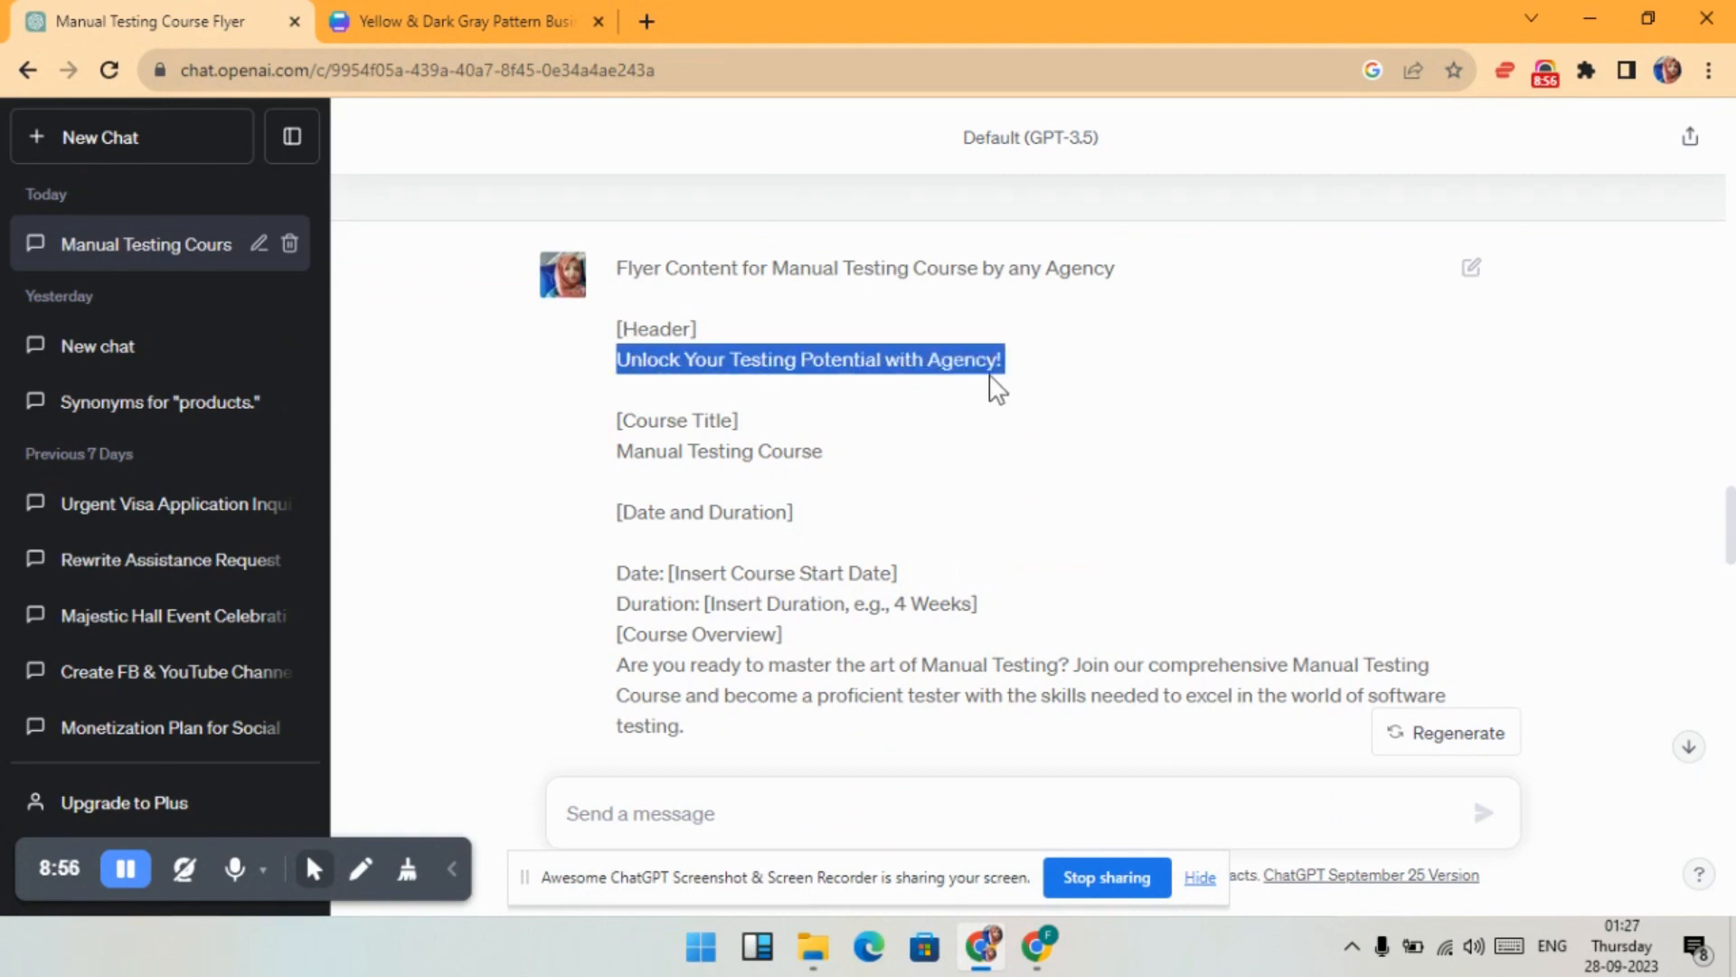
pyautogui.click(474, 16)
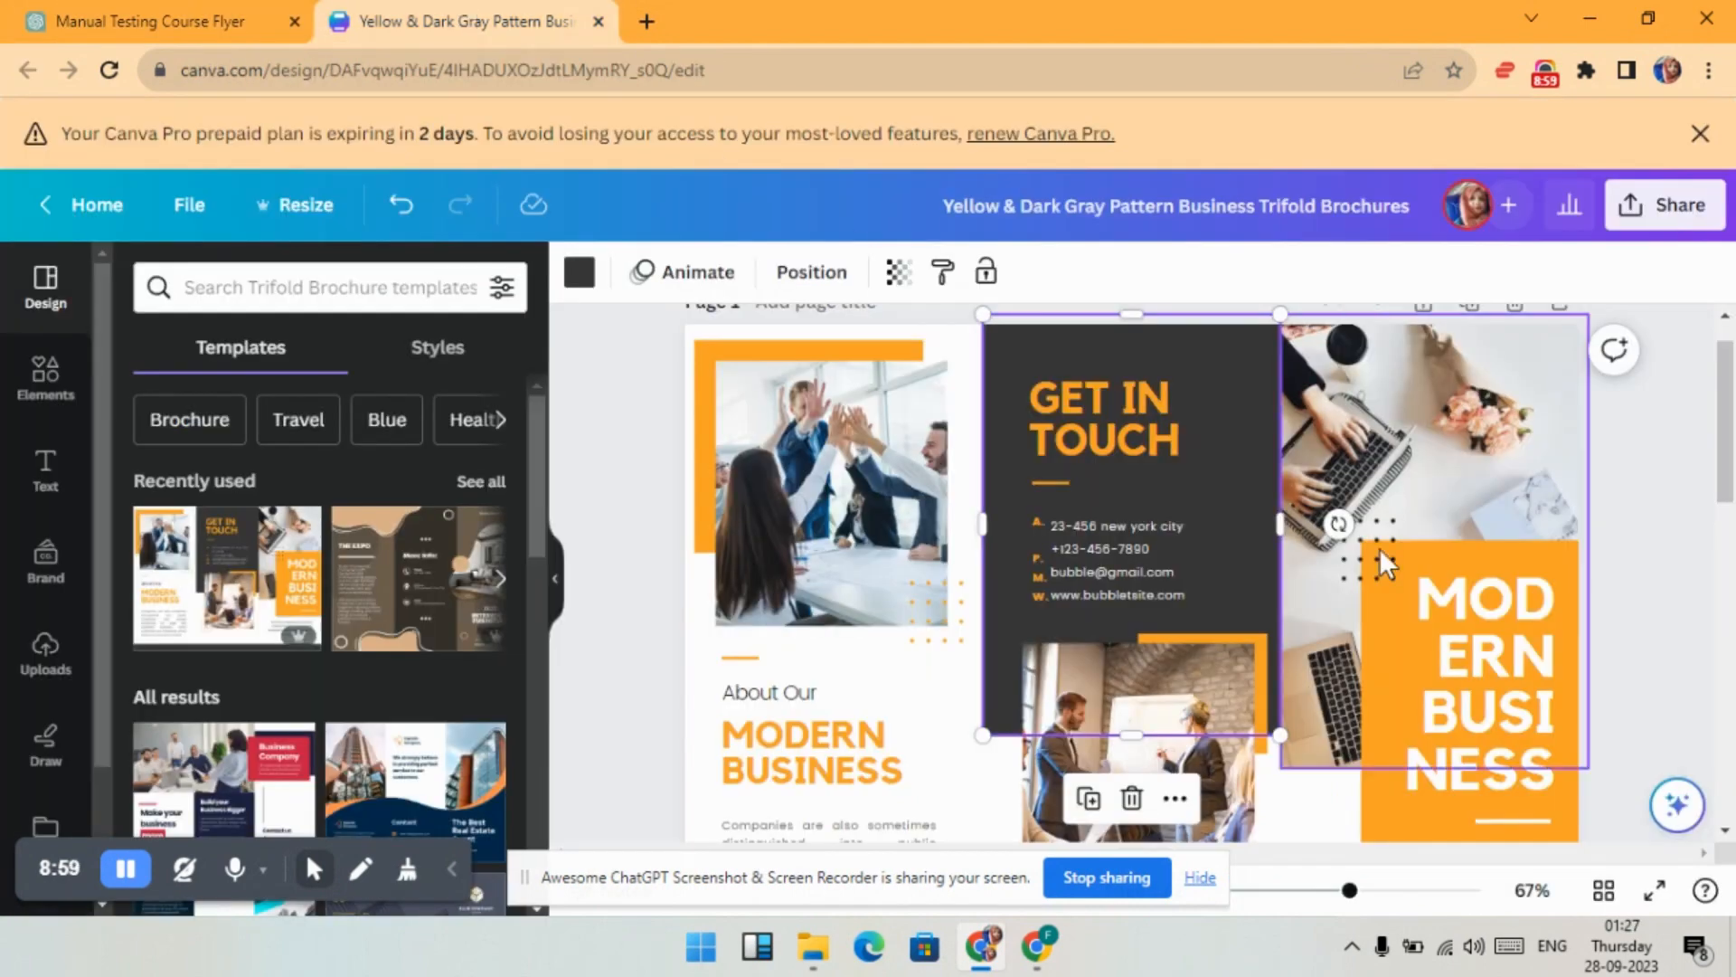
# - Replace MODERN BUSINESS with the pasted header and reduce its font size three steps
pyautogui.click(1514, 764)
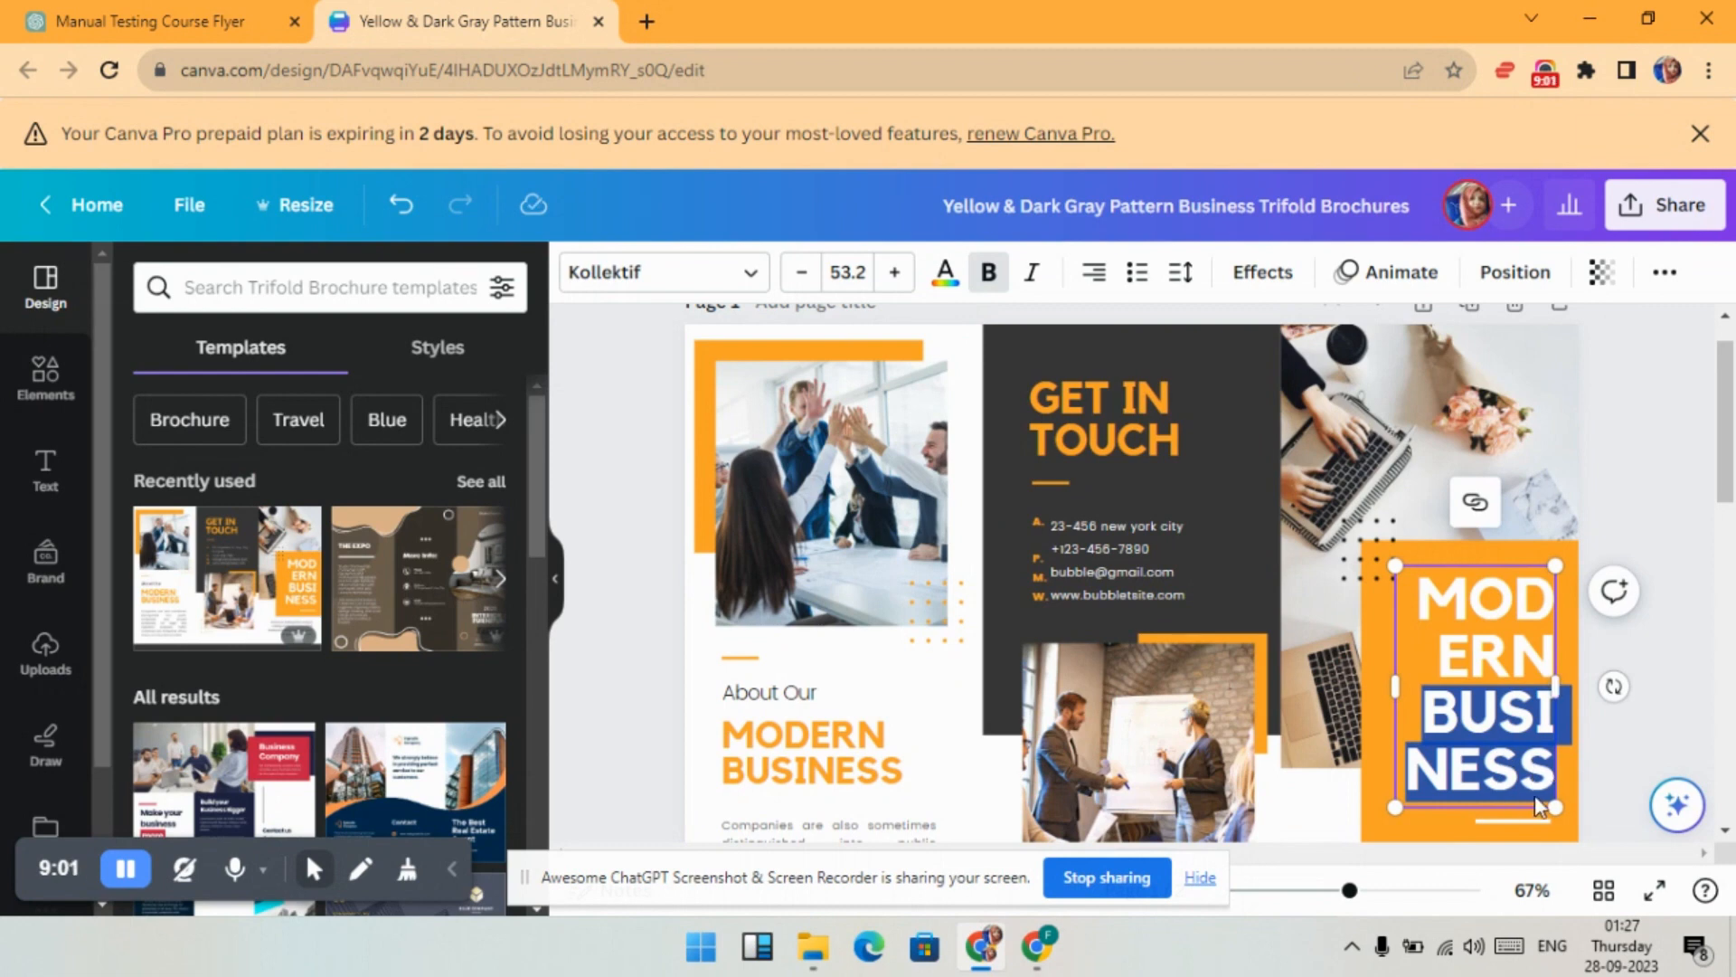
pyautogui.moveTo(1548, 794); pyautogui.dragTo(1427, 601)
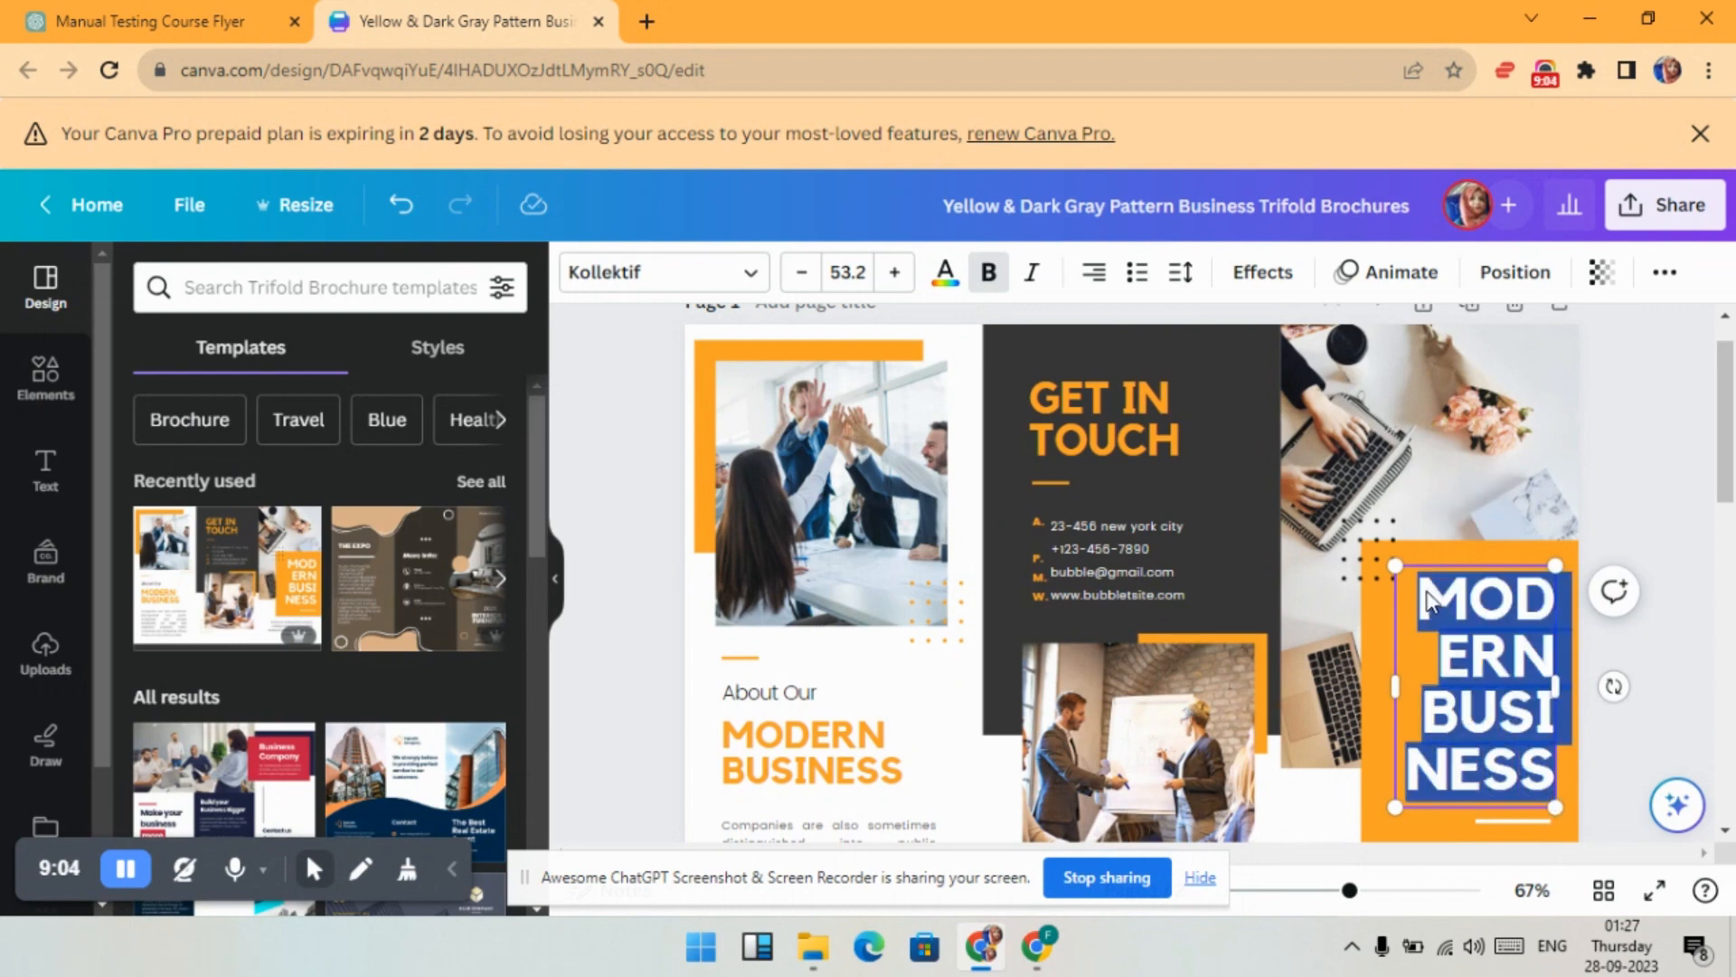
pyautogui.press('BackSpace')
pyautogui.hotkey('ctrl', 'v')
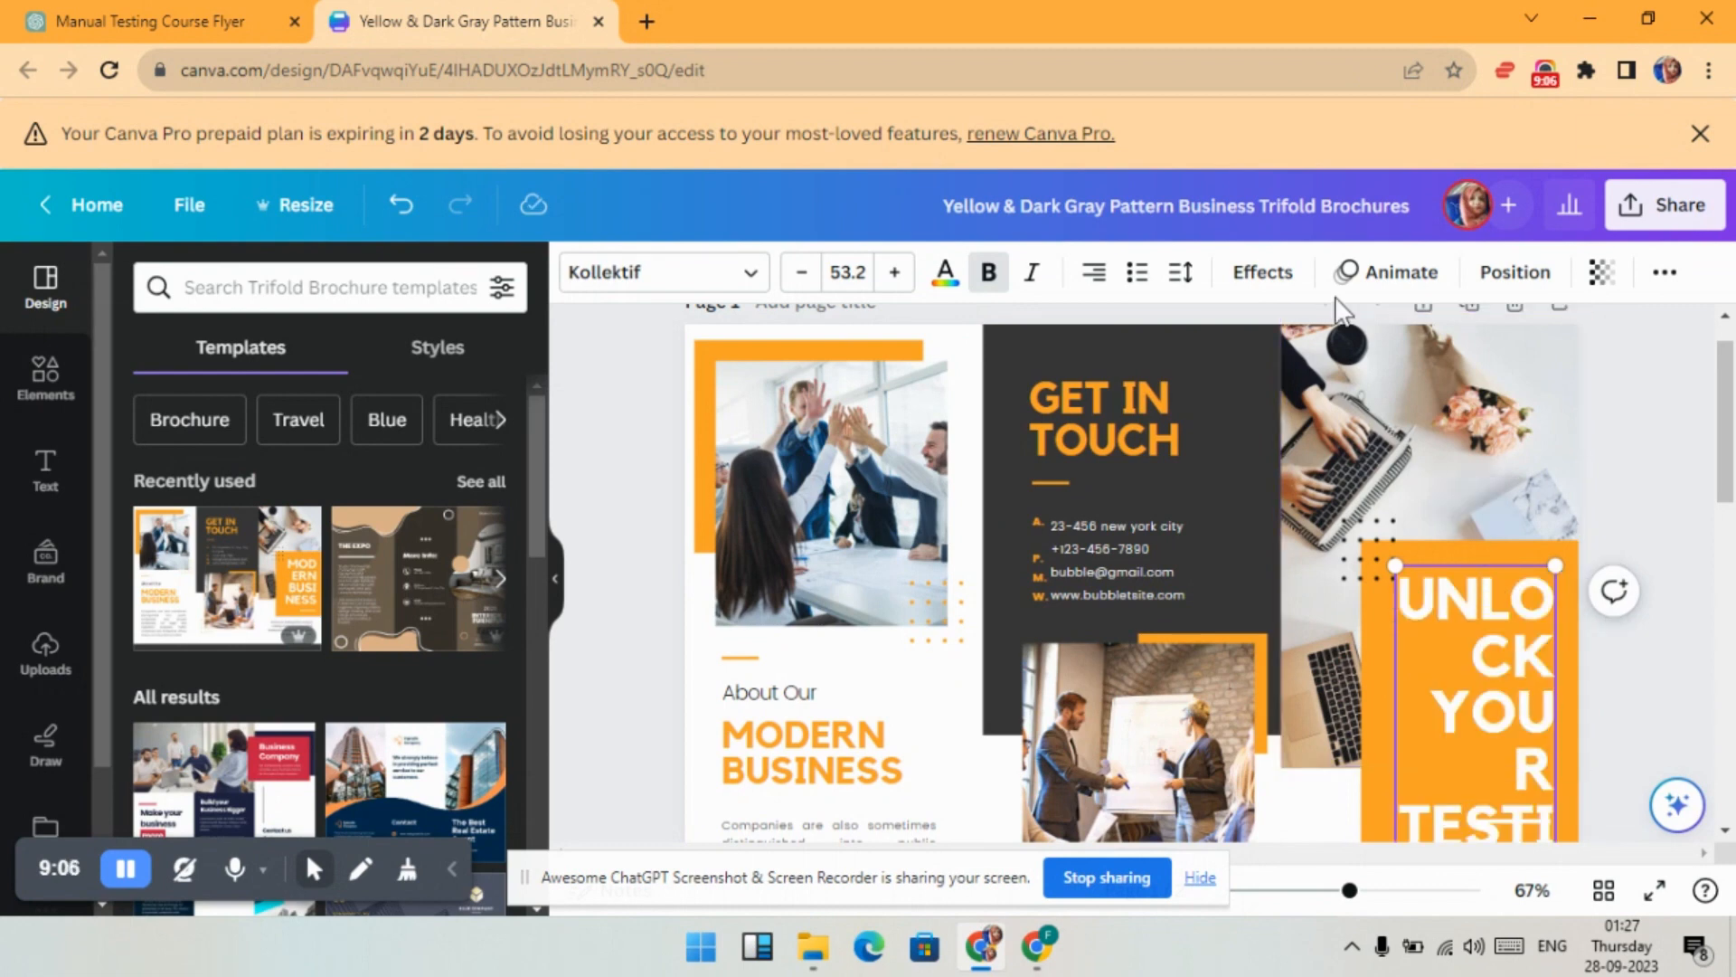
pyautogui.click(802, 273)
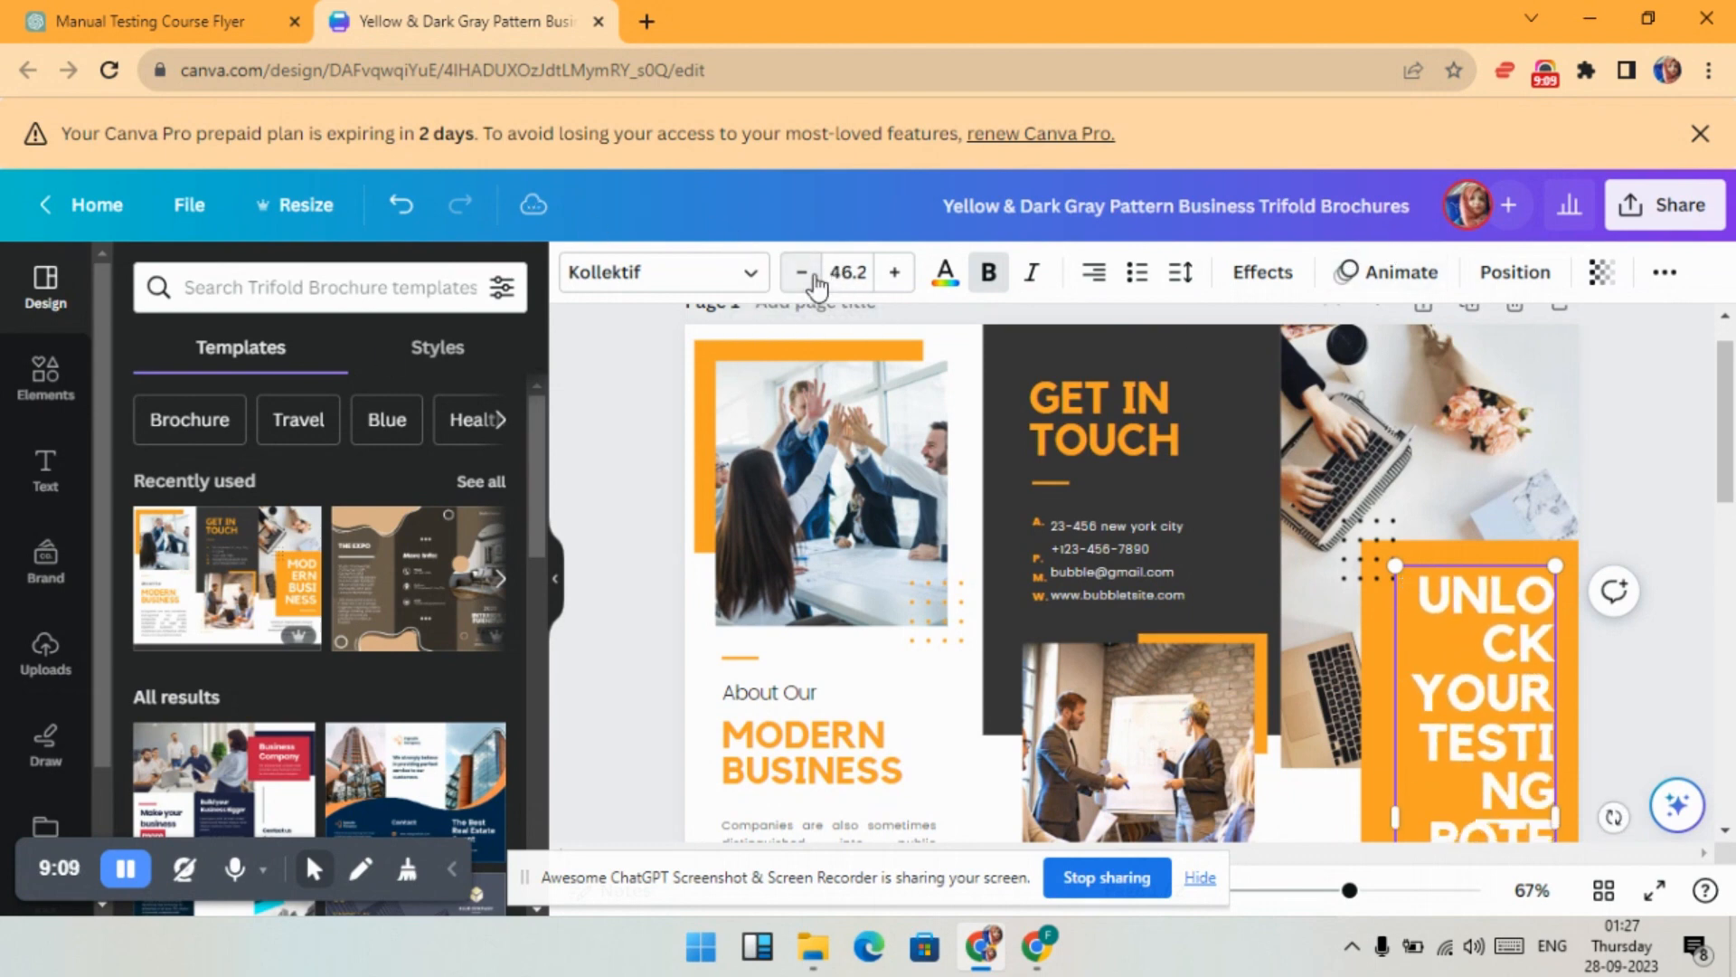
pyautogui.click(801, 273)
pyautogui.click(801, 273)
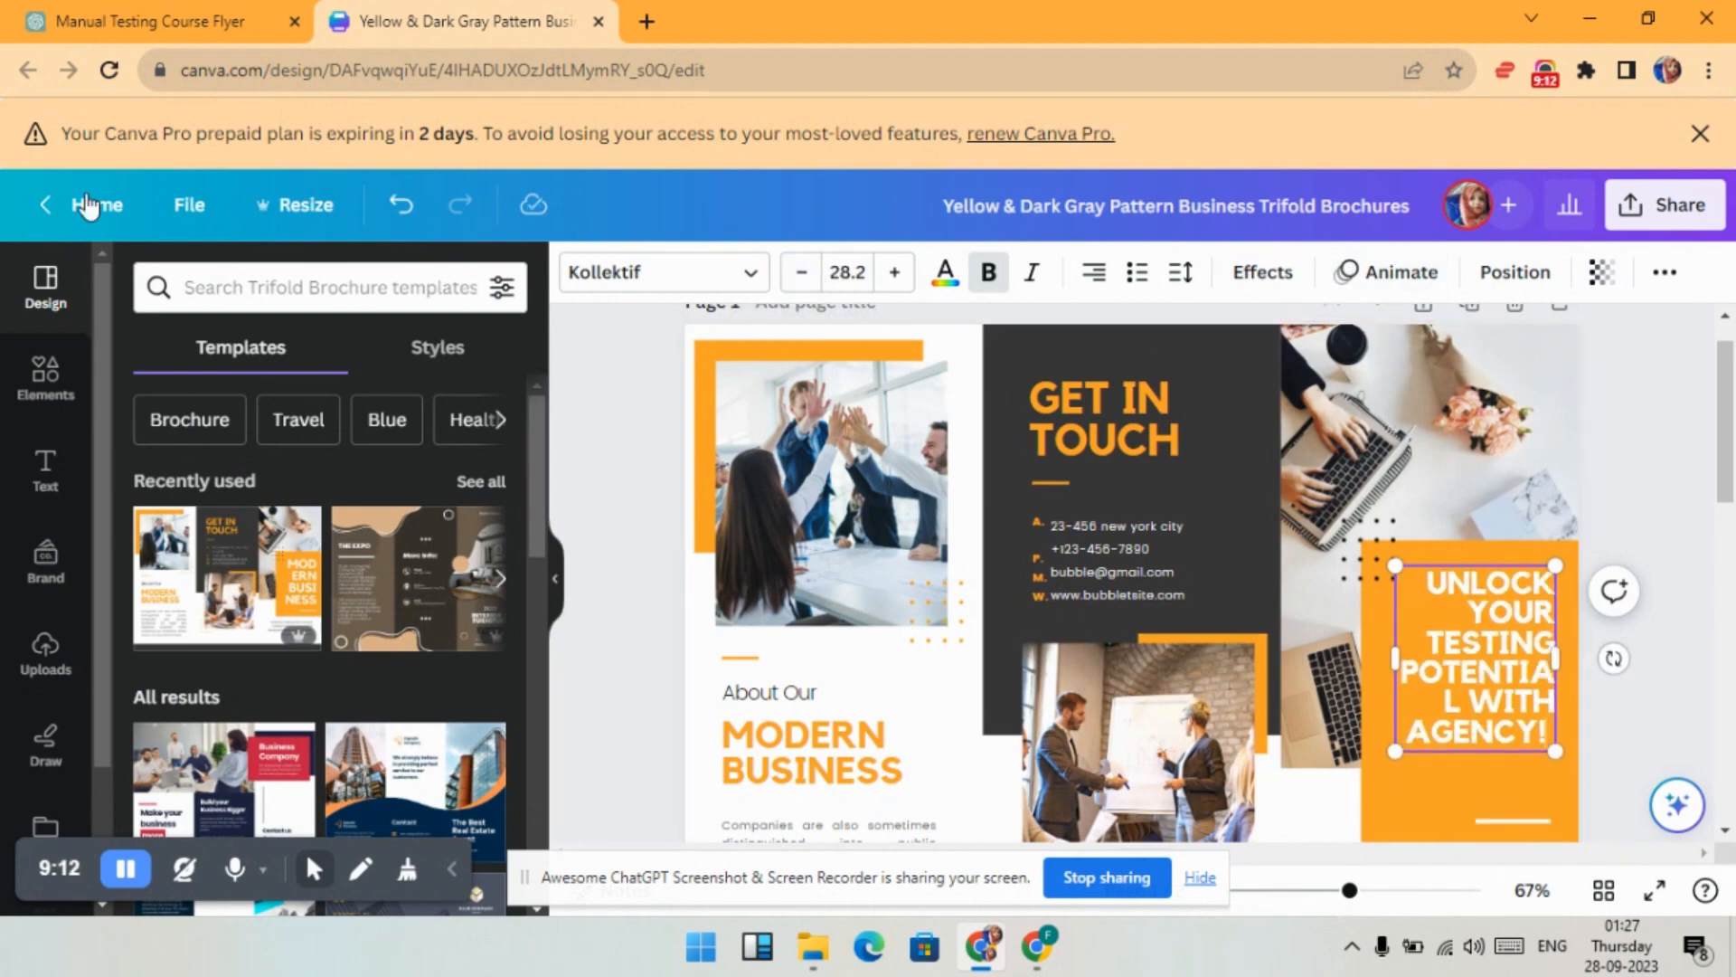
pyautogui.click(126, 868)
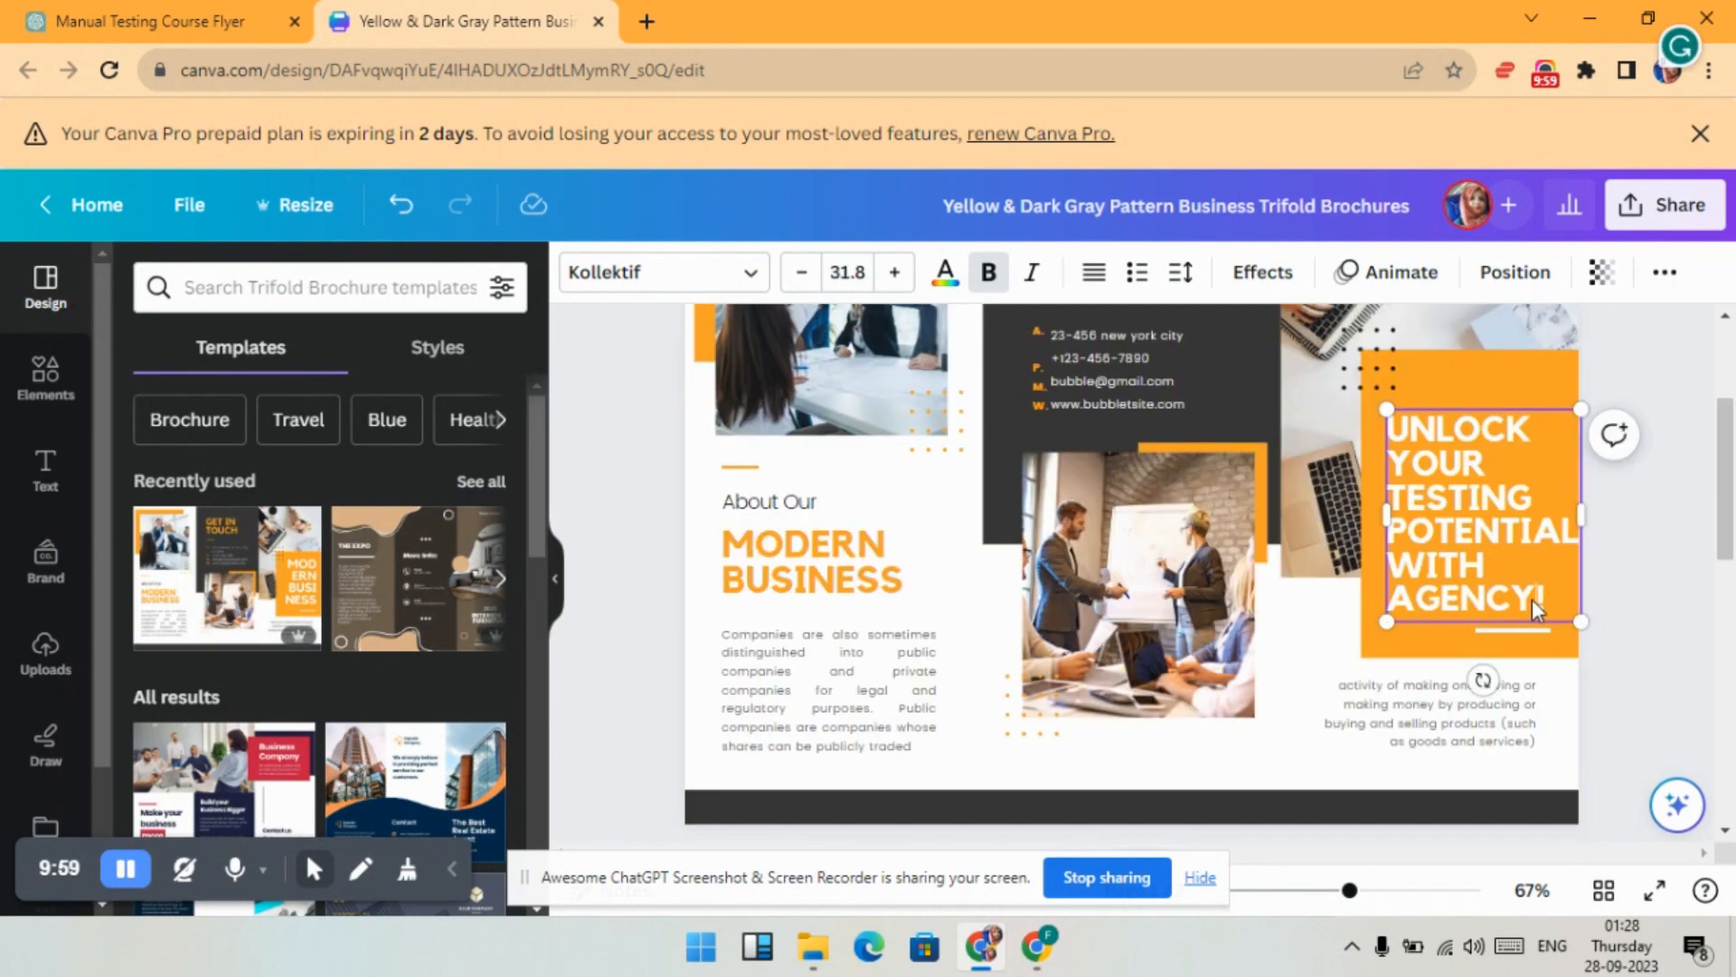
# - Change AGENCY to BUBBLE in the orange headline
pyautogui.doubleClick(1537, 603)
pyautogui.moveTo(1542, 604); pyautogui.dragTo(1388, 615)
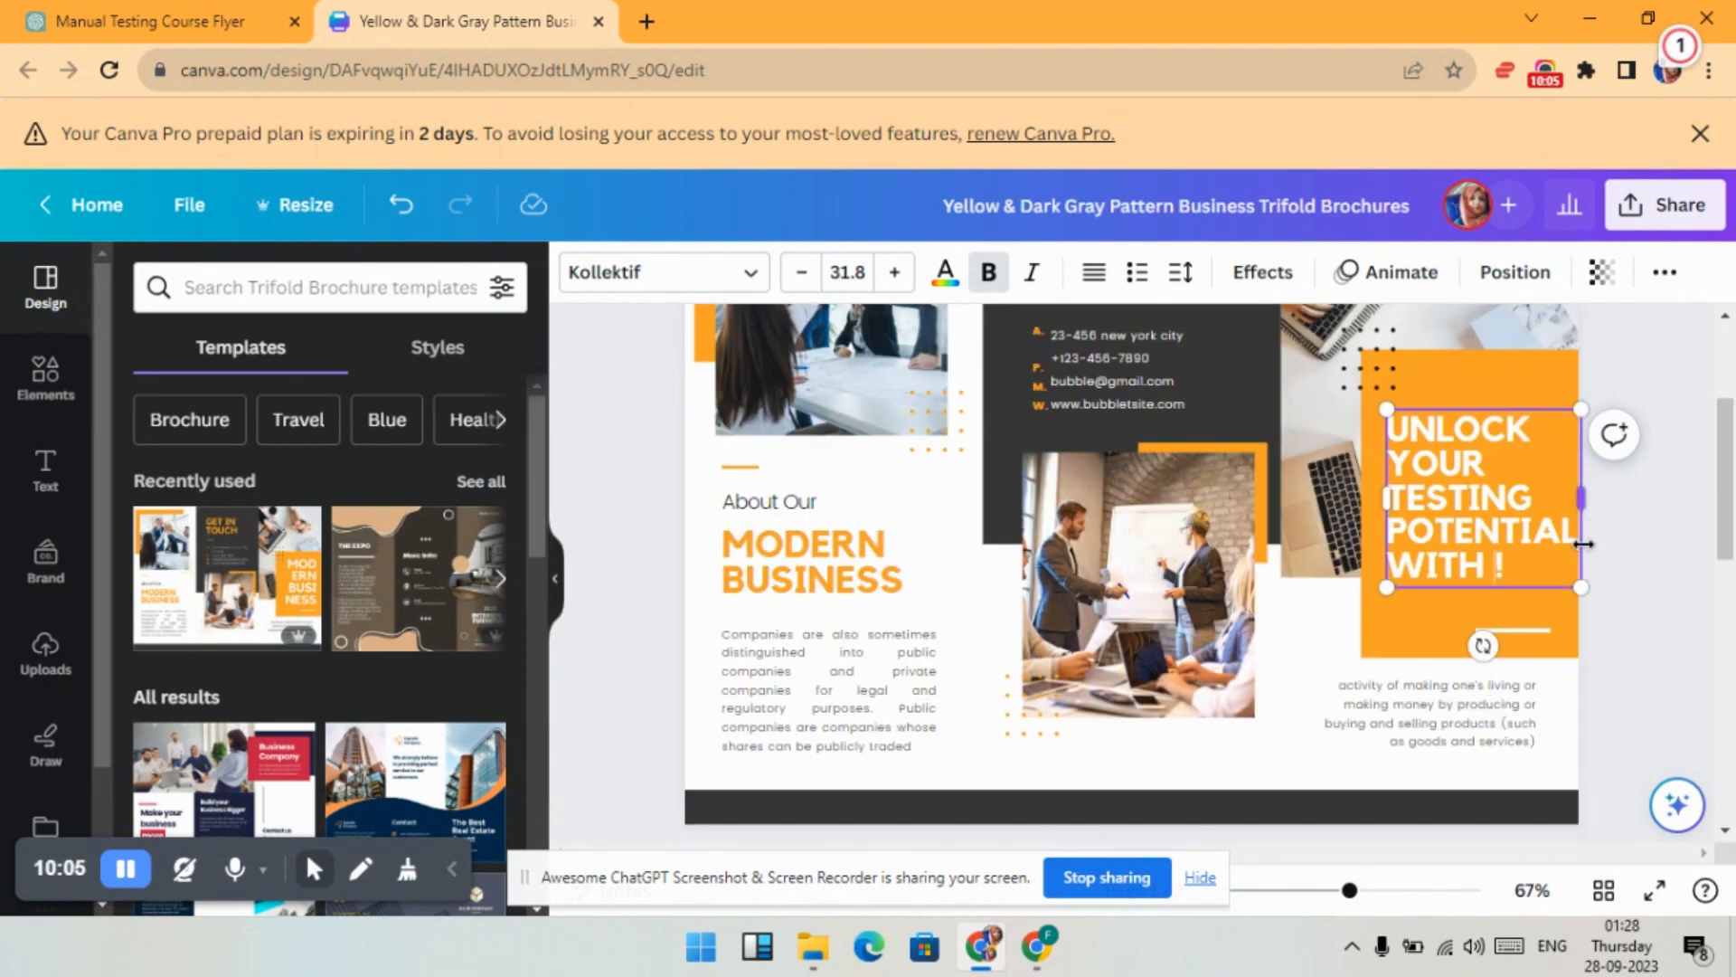
pyautogui.press('BackSpace')
pyautogui.write('BB')
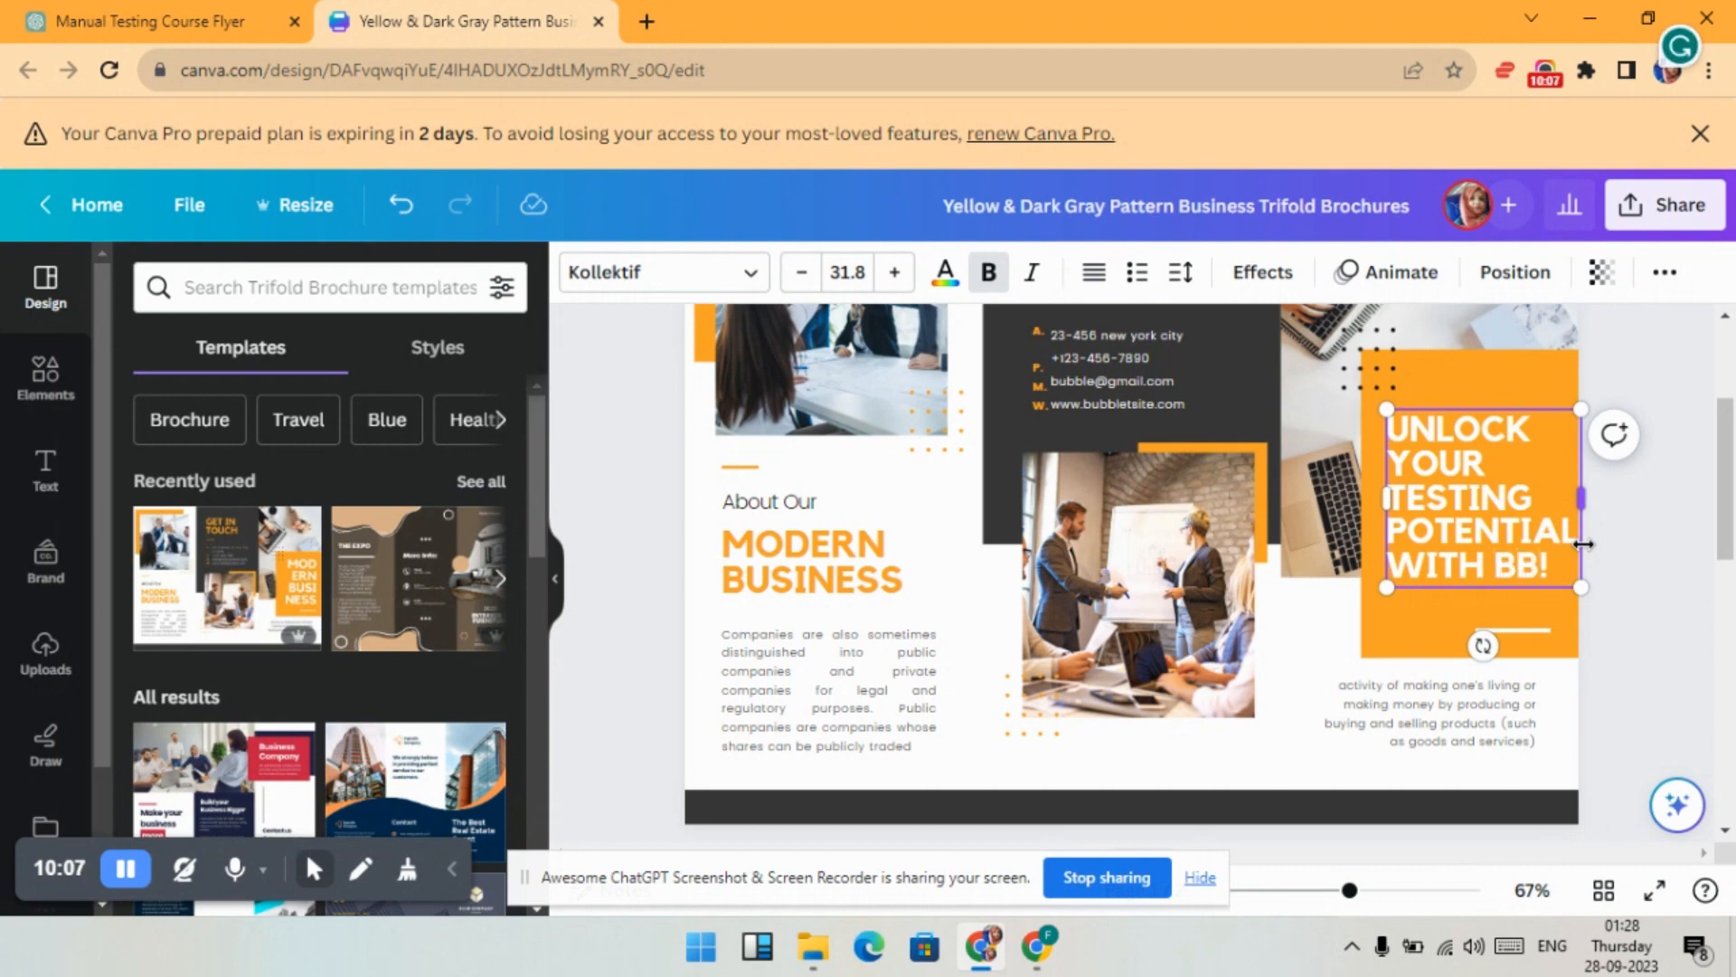
pyautogui.press('BackSpace')
pyautogui.write('UBBLE')
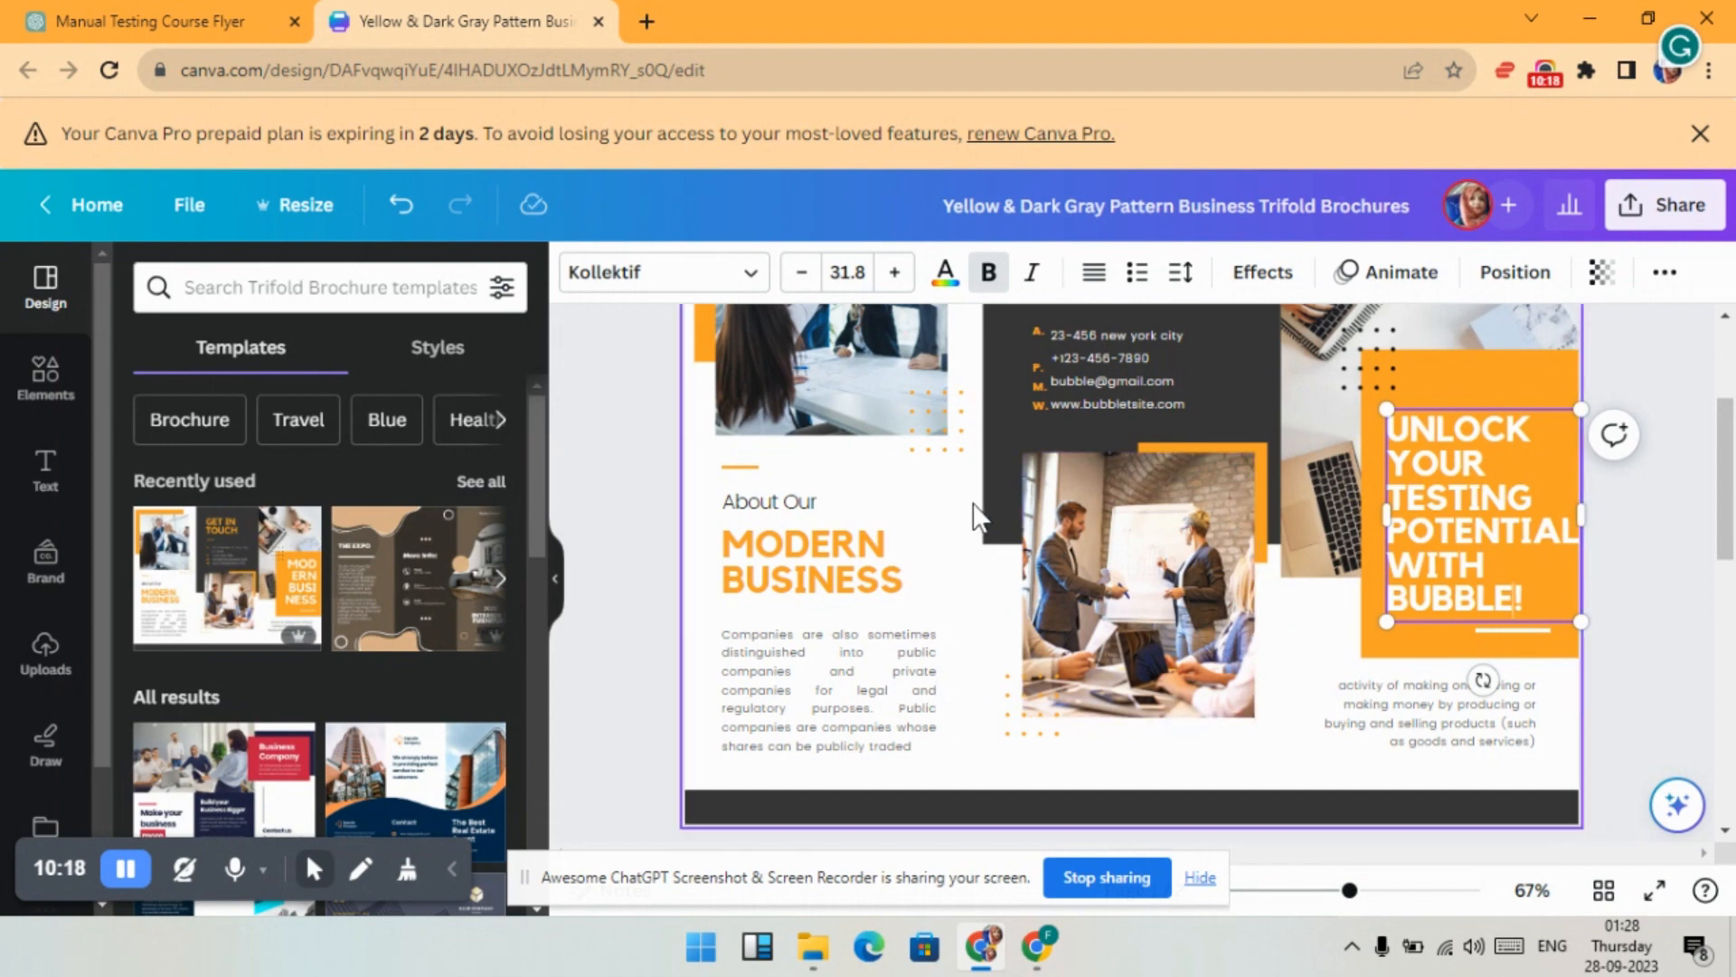
# - Copy the course overview paragraph from the ChatGPT flyer text
pyautogui.click(163, 21)
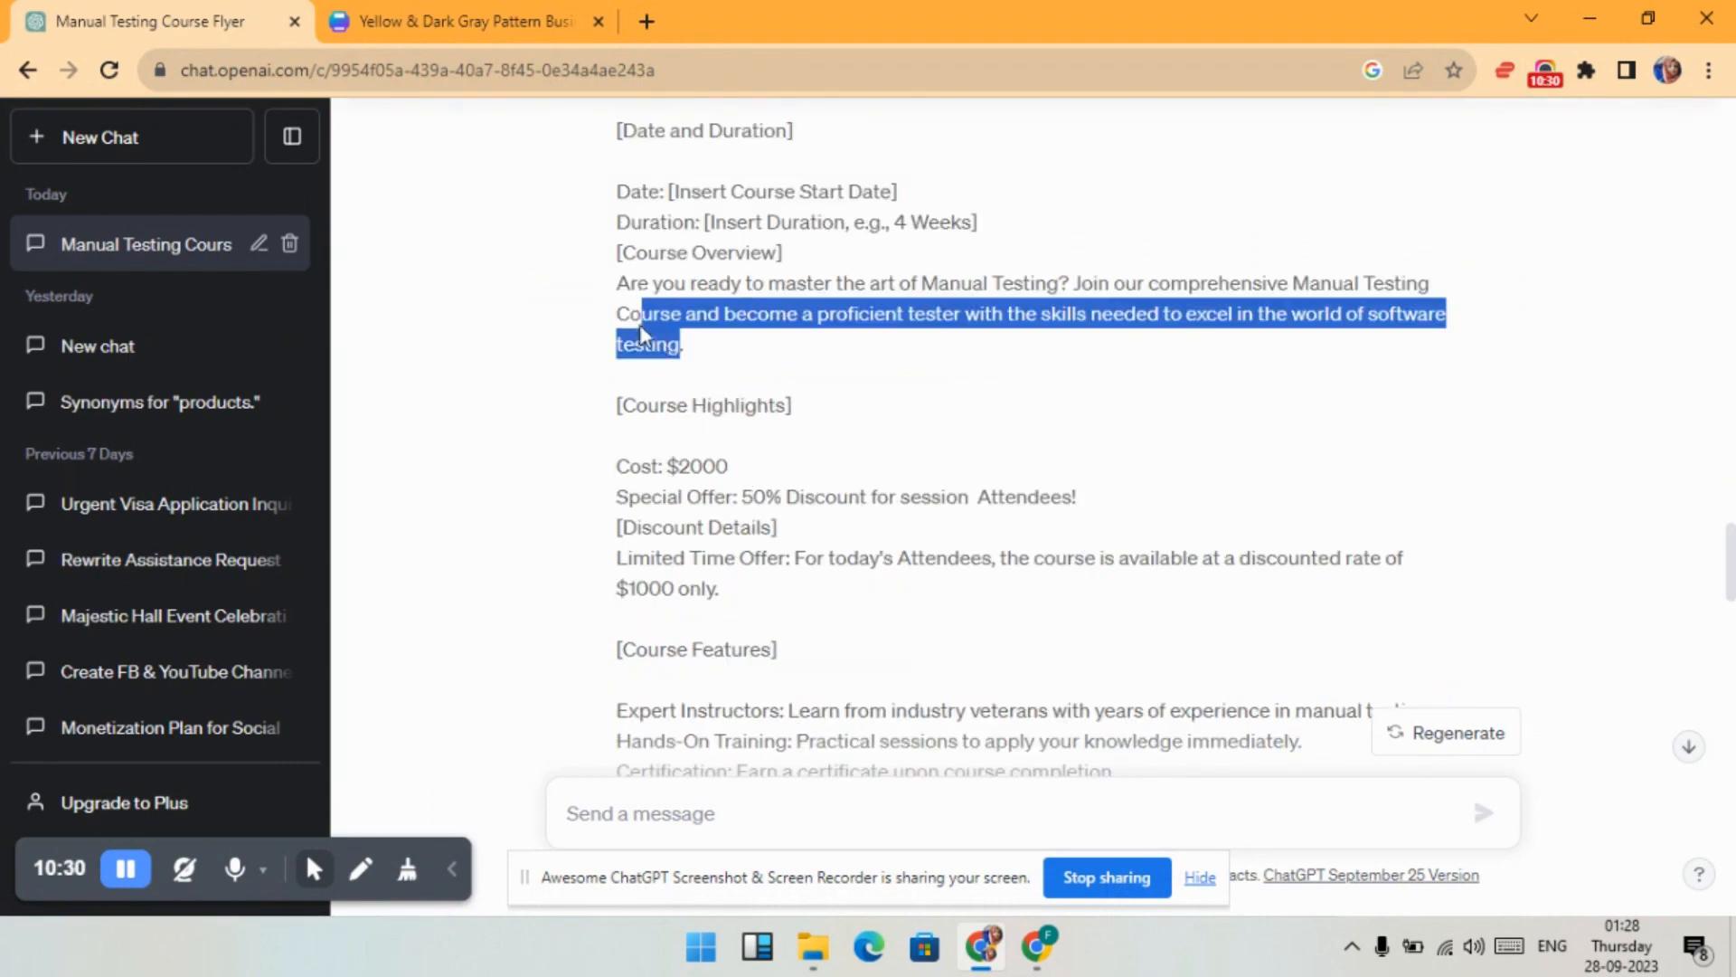
pyautogui.moveTo(624, 324); pyautogui.dragTo(618, 295)
pyautogui.hotkey('ctrl', 'c')
pyautogui.click(560, 21)
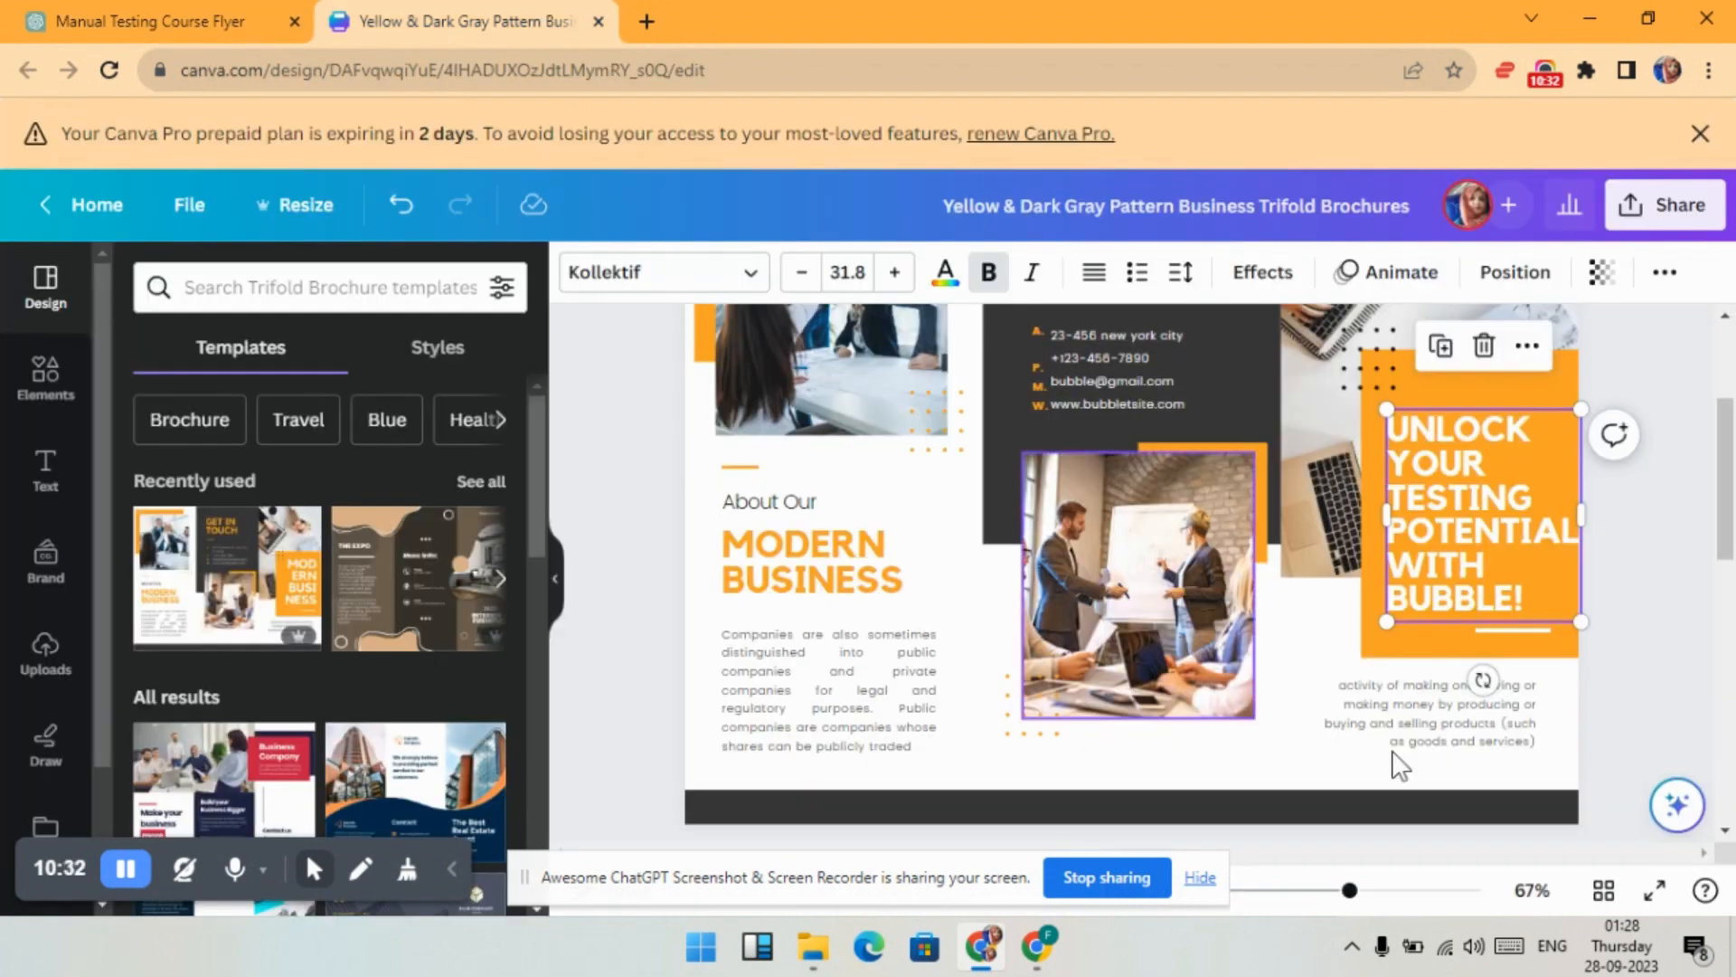
# - Replace the paragraph under the headline with the pasted course overview and left-align it
pyautogui.click(1526, 734)
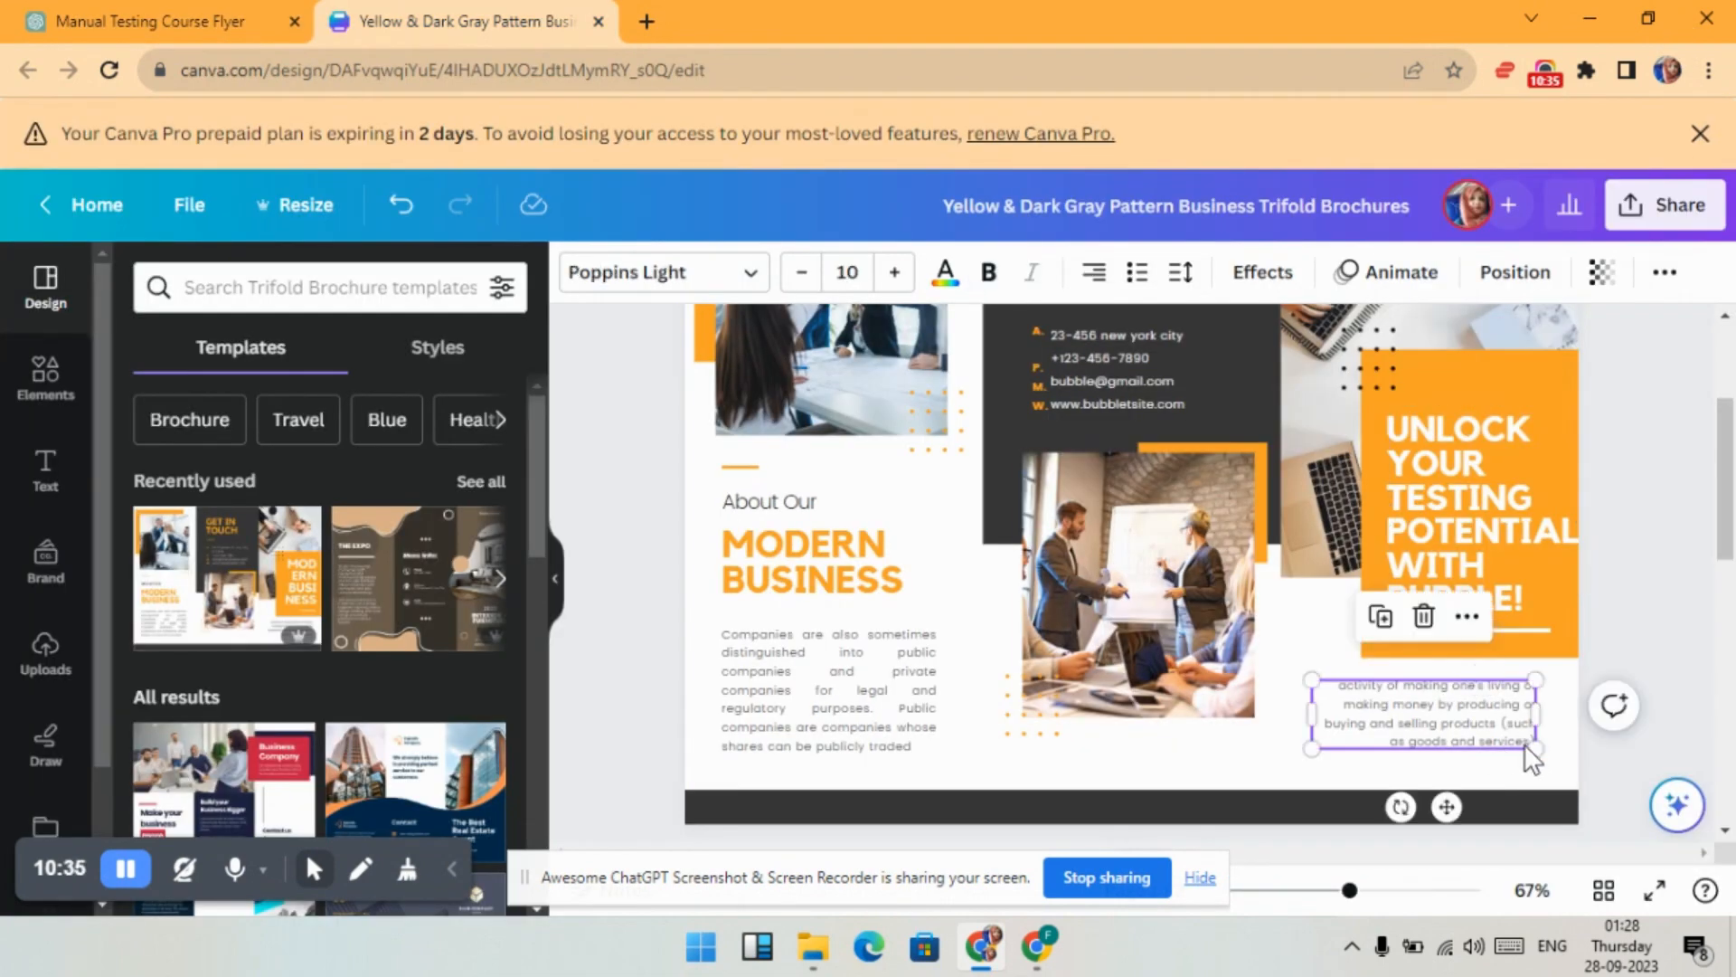
pyautogui.doubleClick(1525, 745)
pyautogui.press('BackSpace')
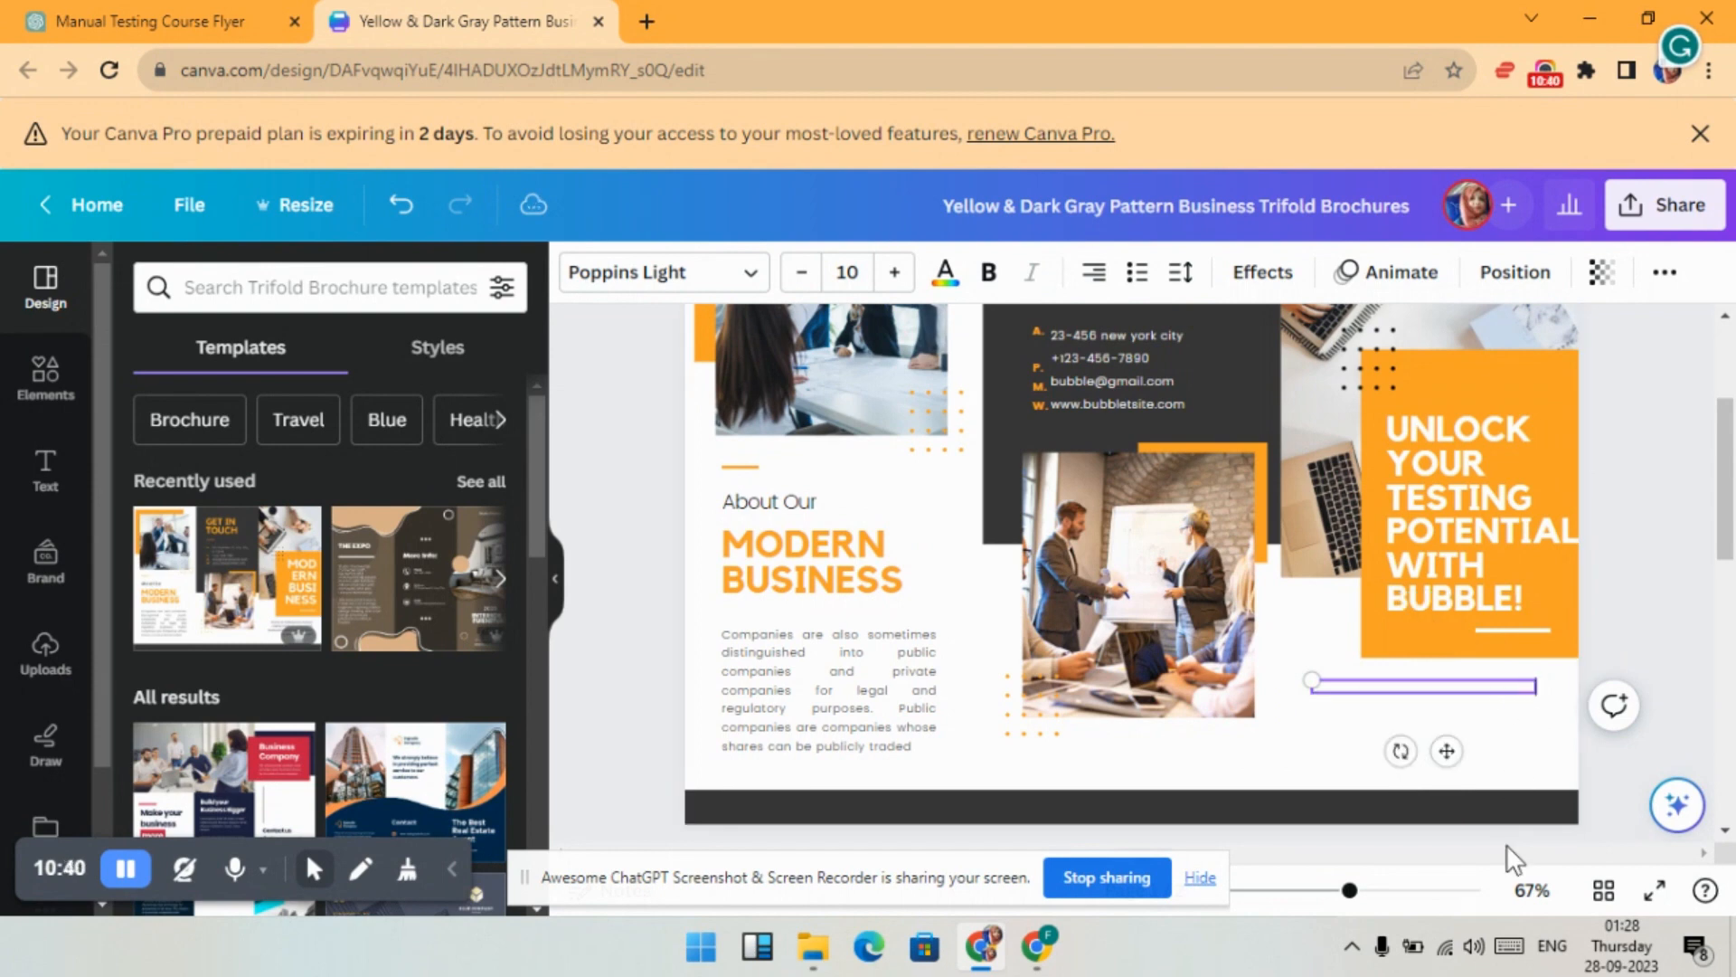
pyautogui.hotkey('ctrl', 'v')
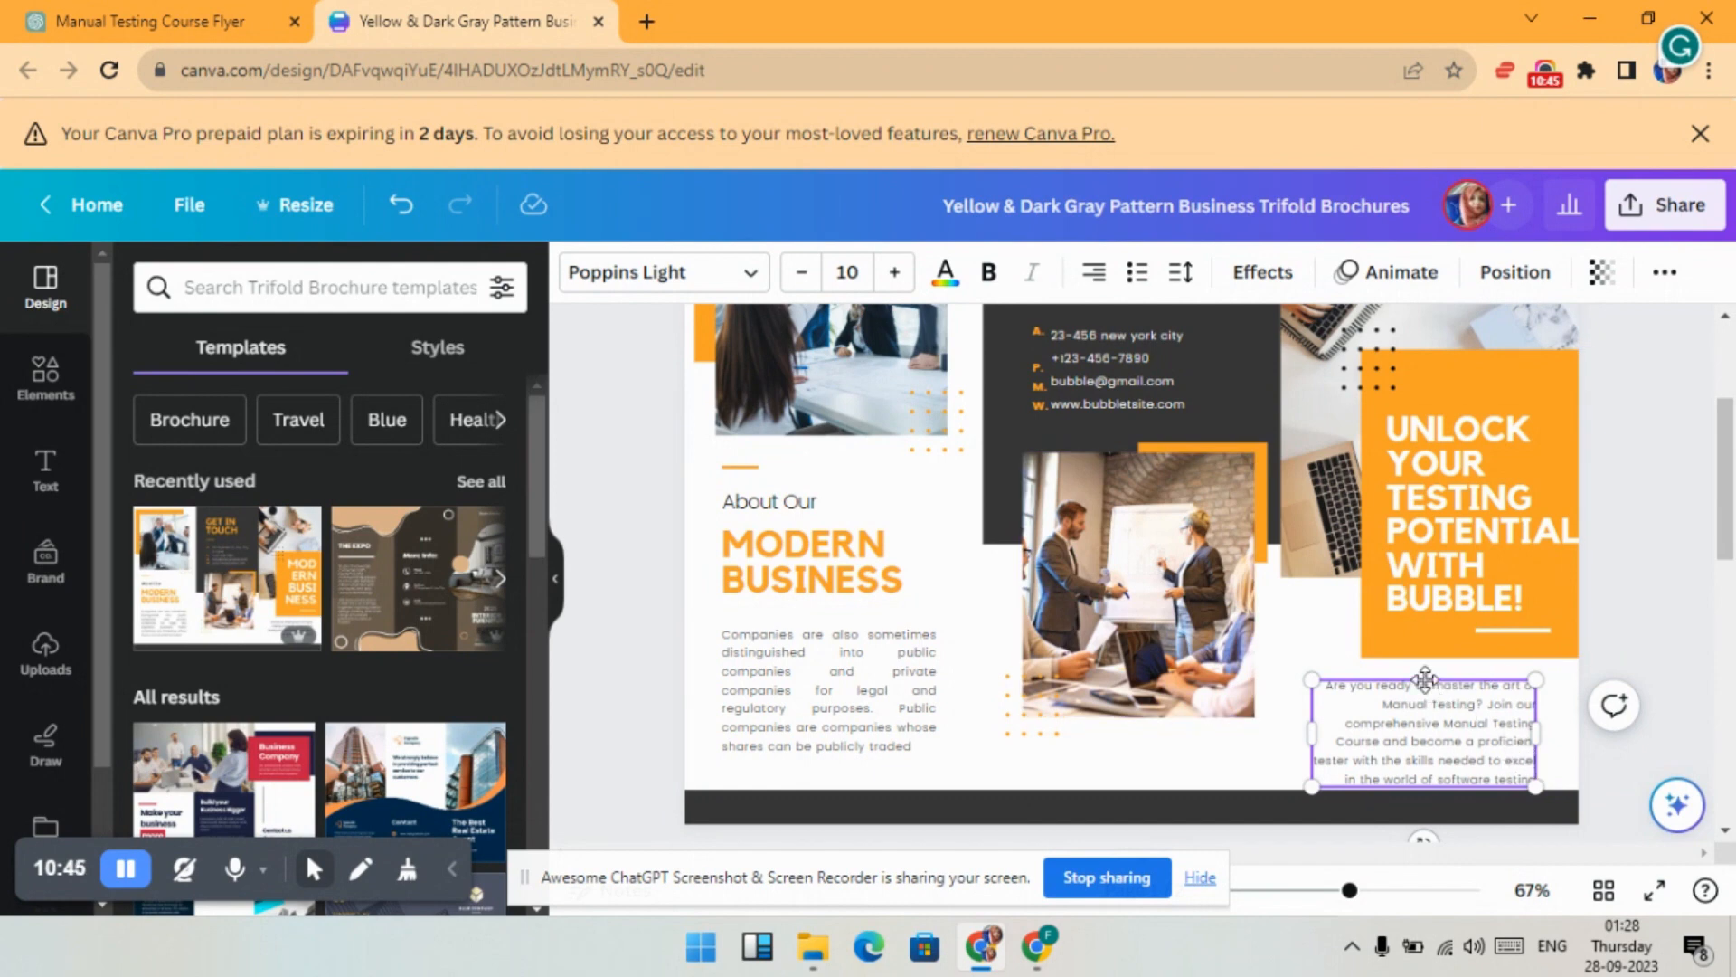
pyautogui.moveTo(1418, 670); pyautogui.dragTo(1428, 660)
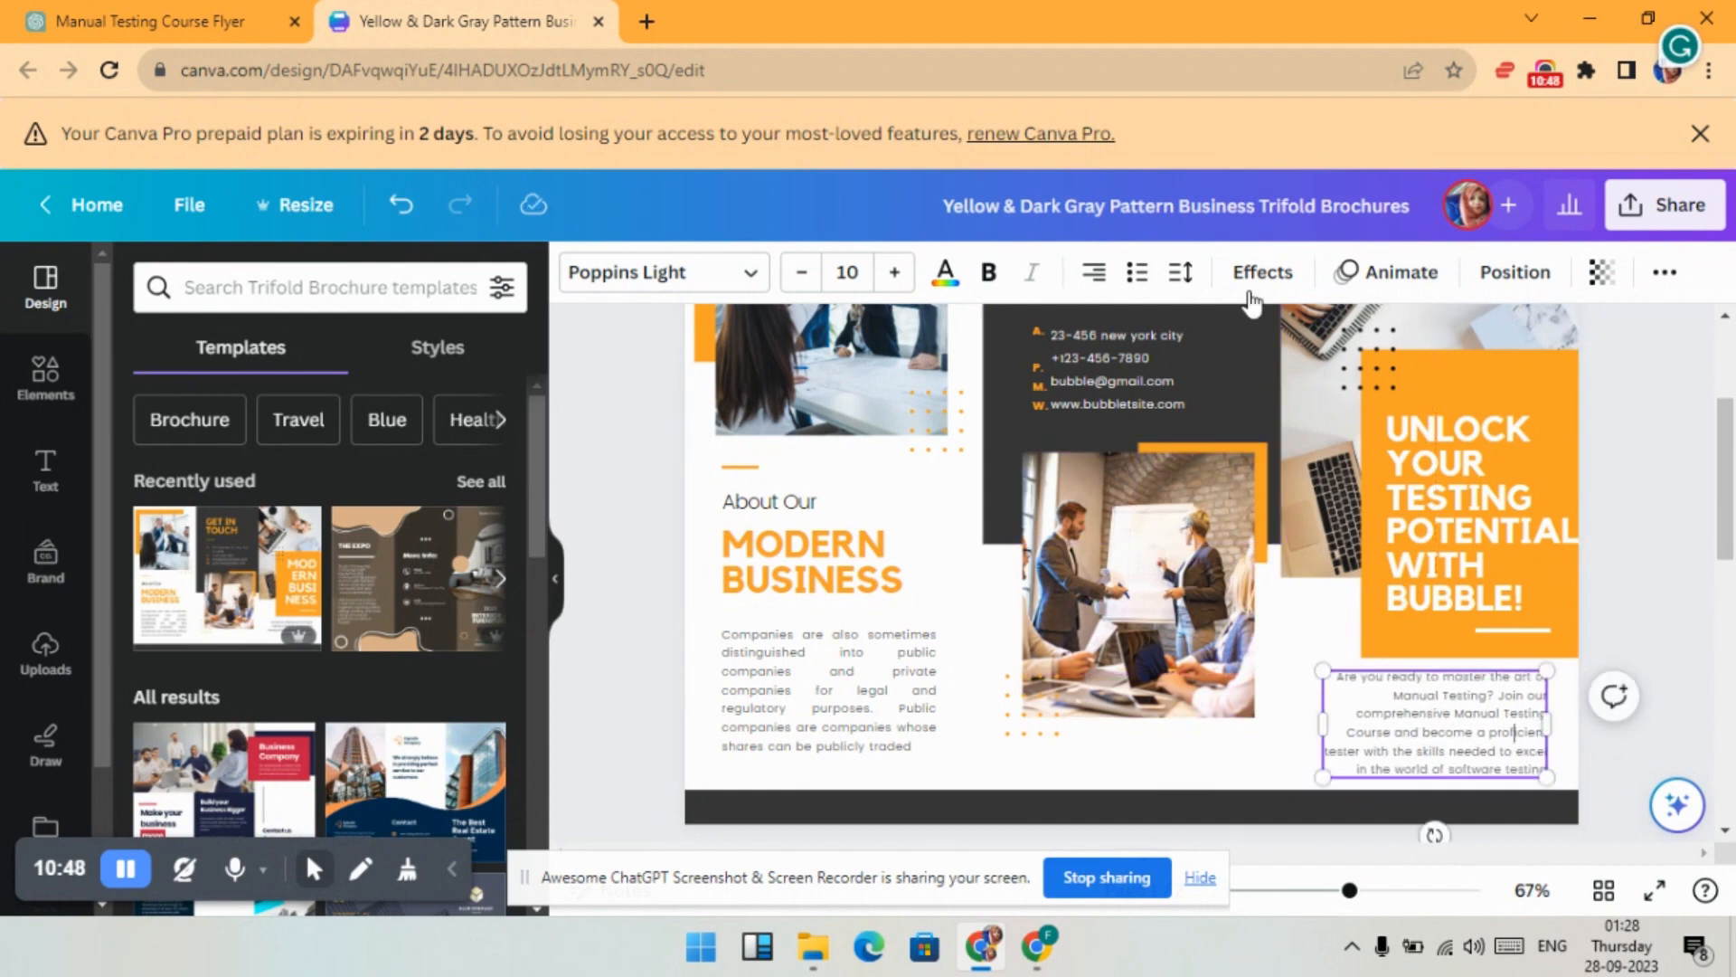
pyautogui.click(1095, 272)
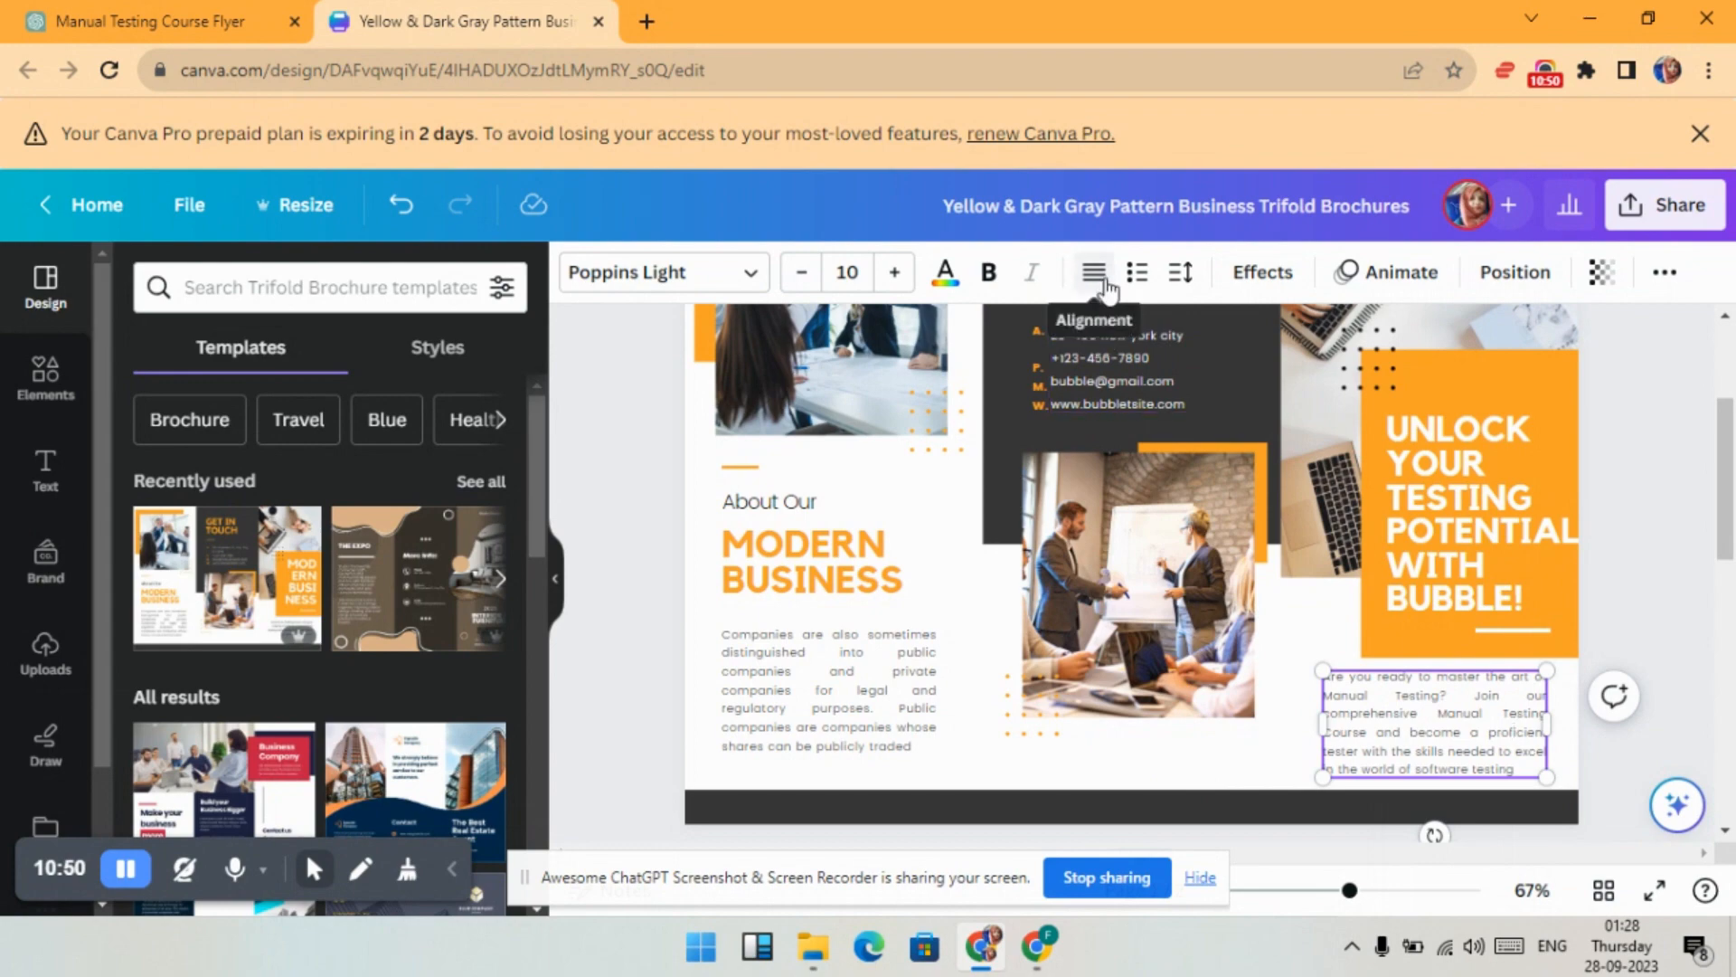
pyautogui.click(1103, 275)
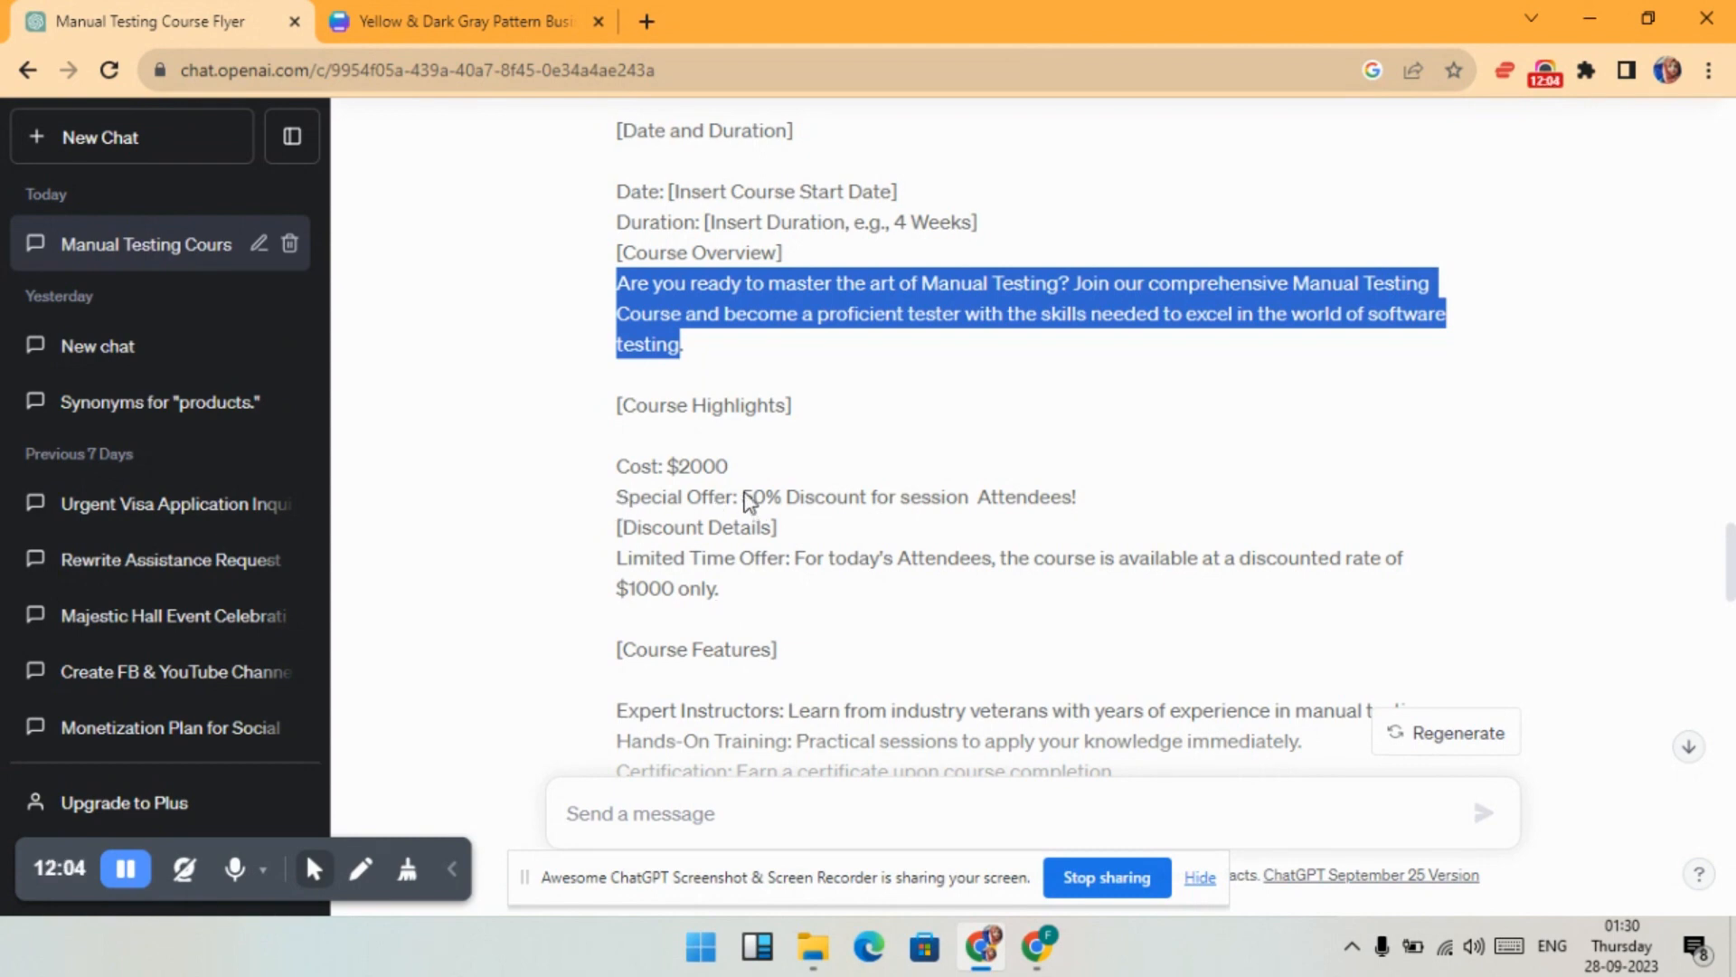
pyautogui.click(479, 20)
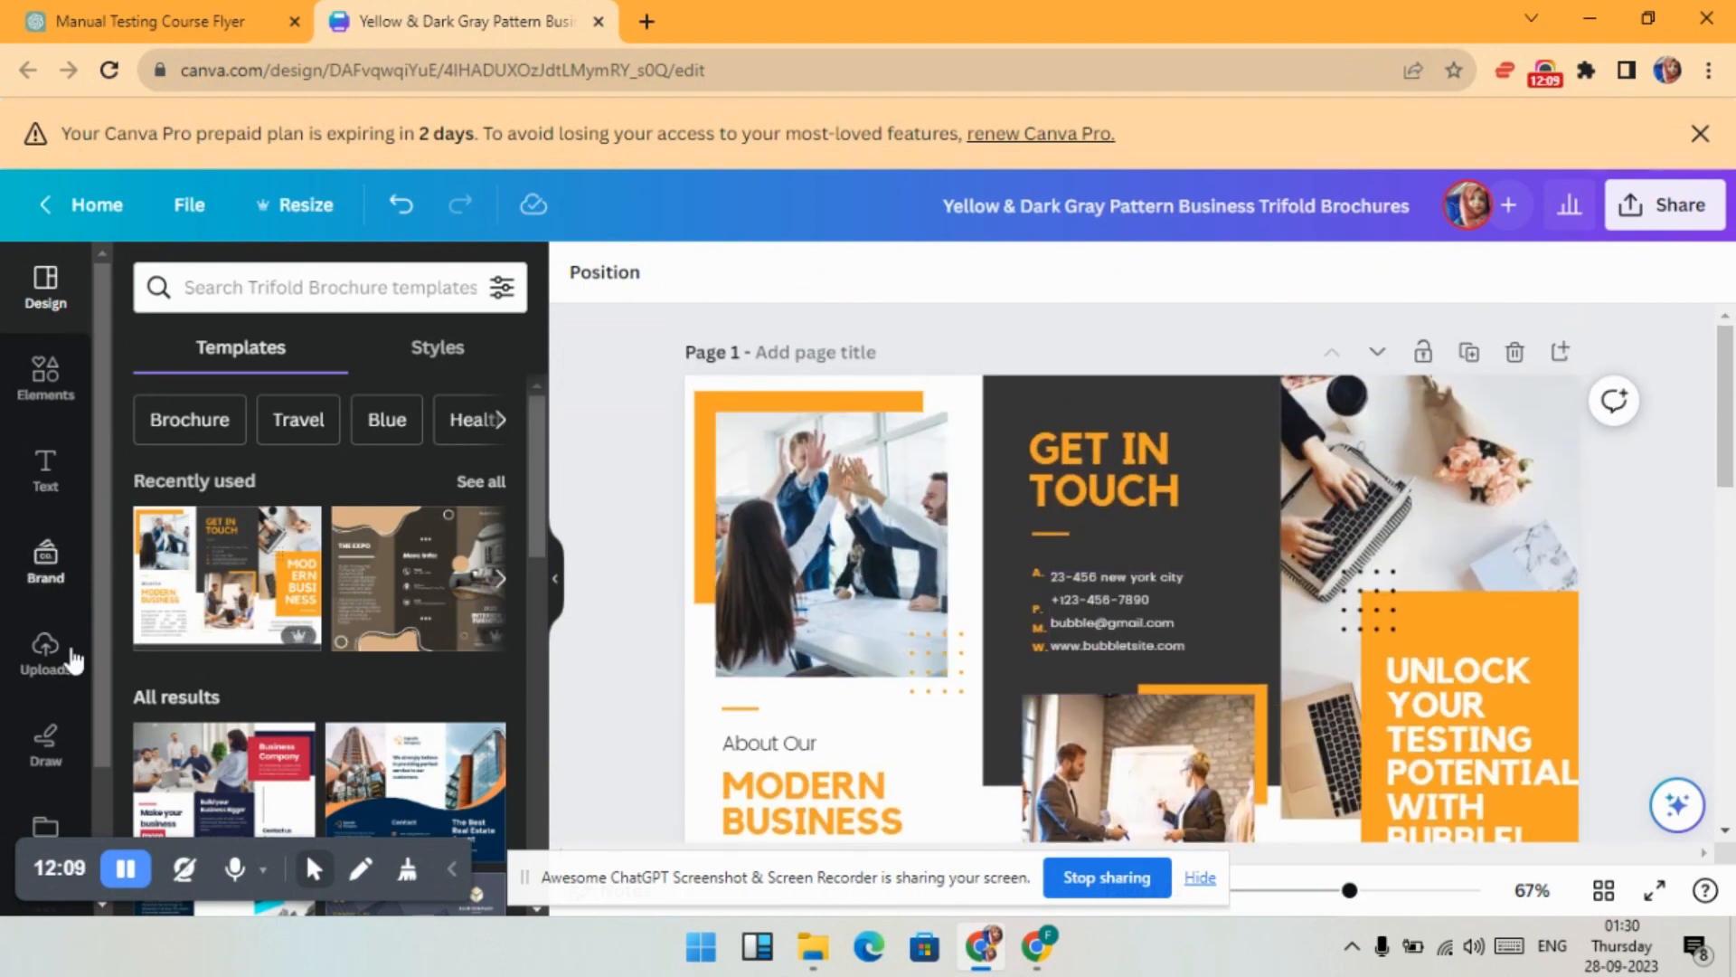
# - Add a Limited Time Offer graphic from a 'special offer' search, shrunk at the dark panel's top
pyautogui.click(47, 375)
pyautogui.click(414, 289)
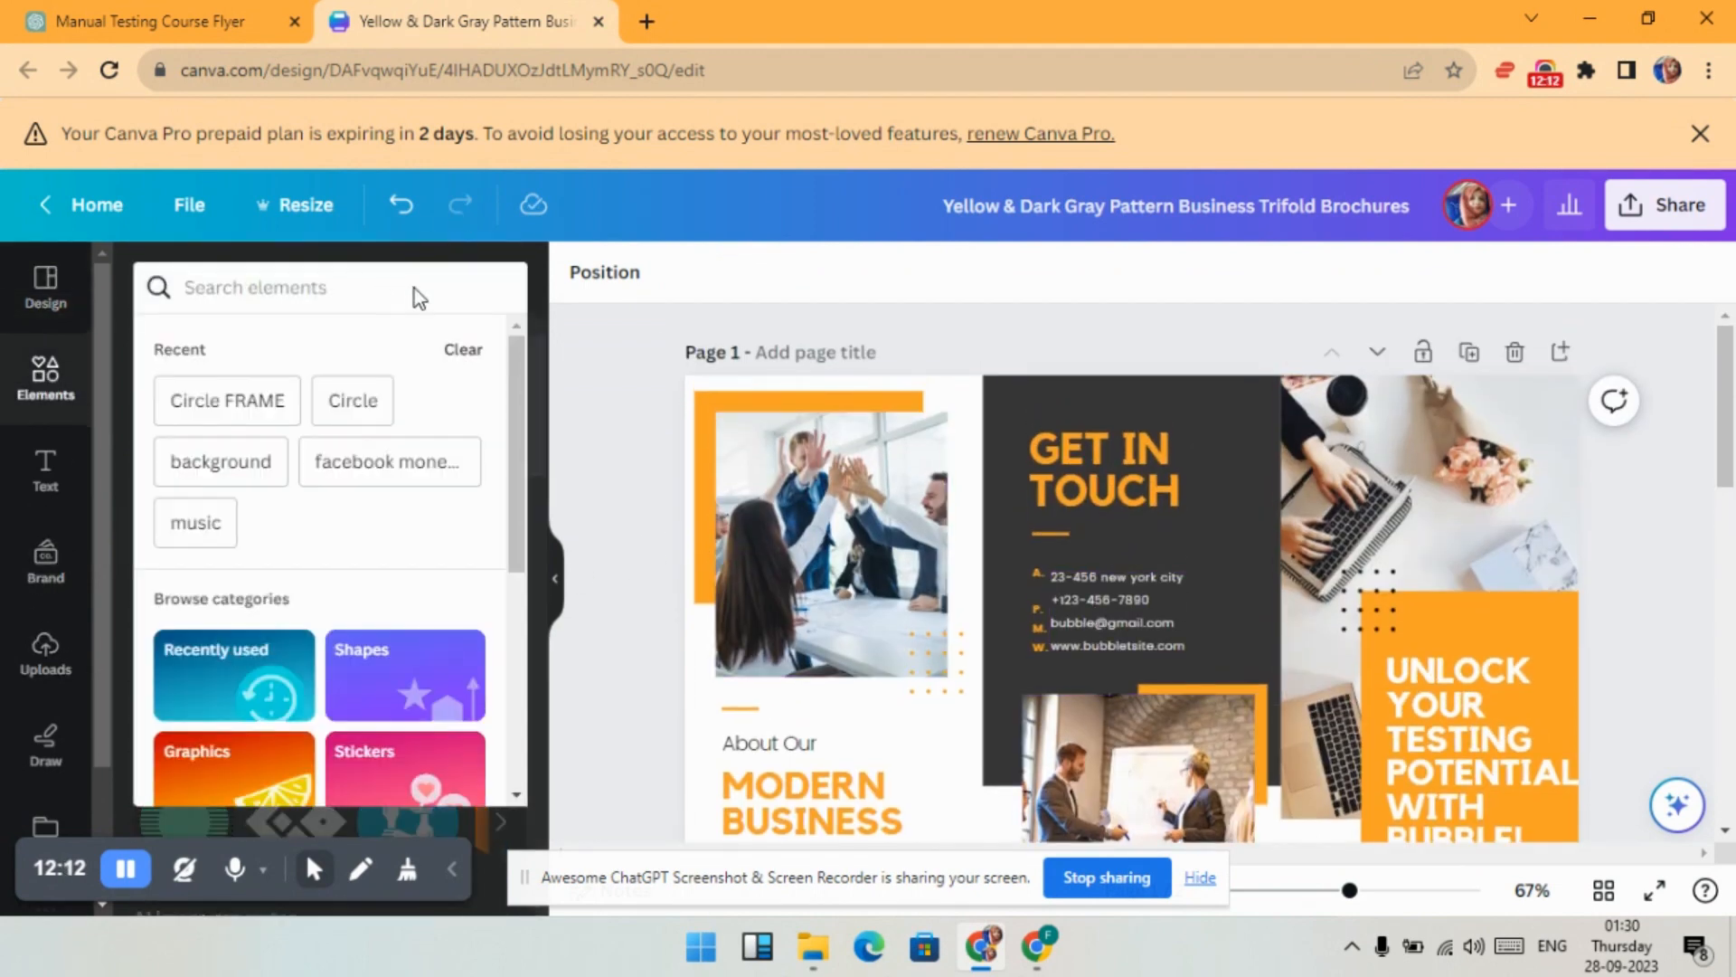
pyautogui.write('special')
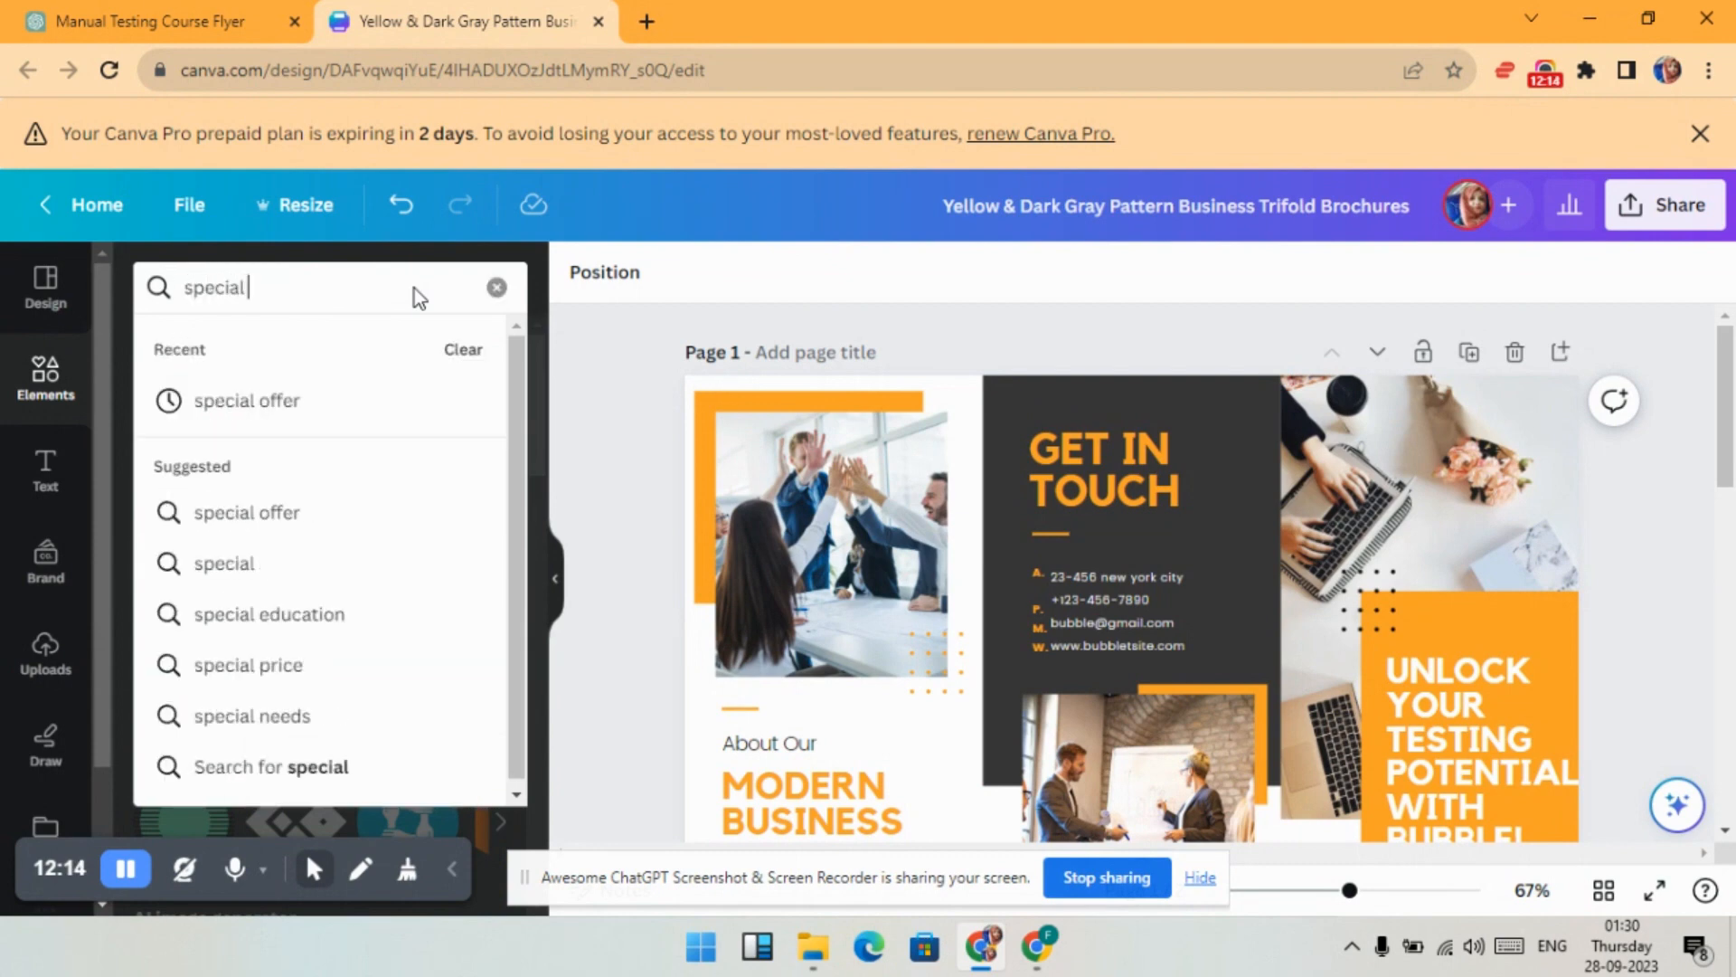
pyautogui.write(" offer'")
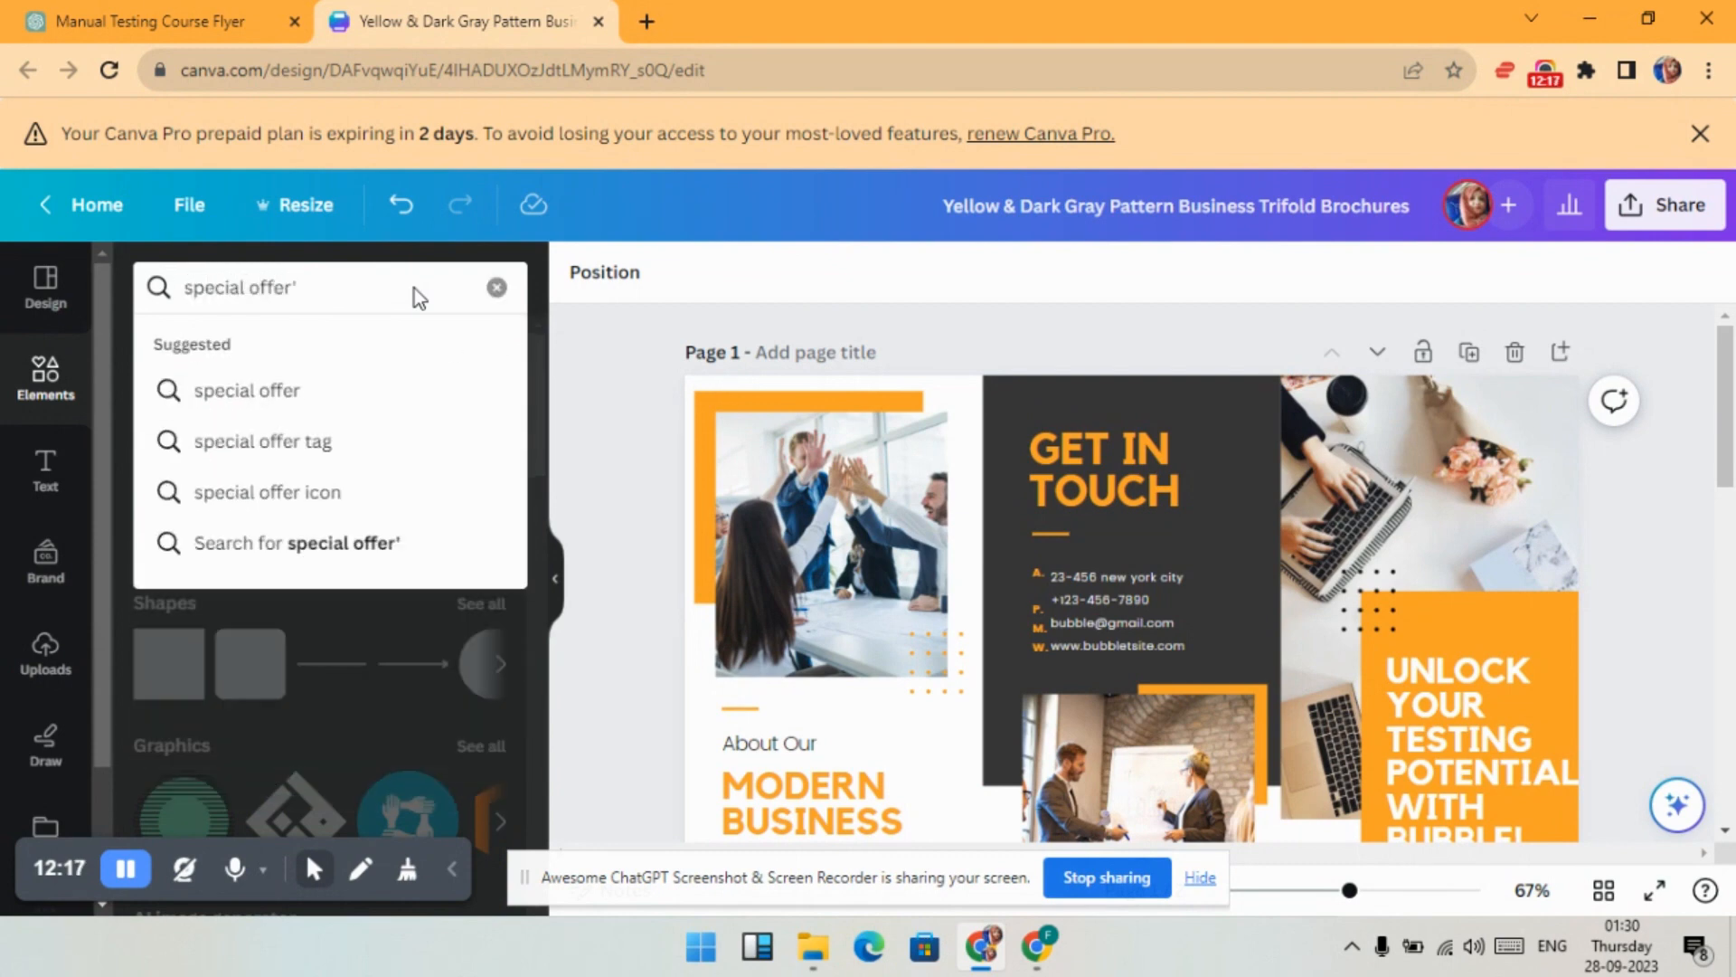
pyautogui.press('Down')
pyautogui.press('Return')
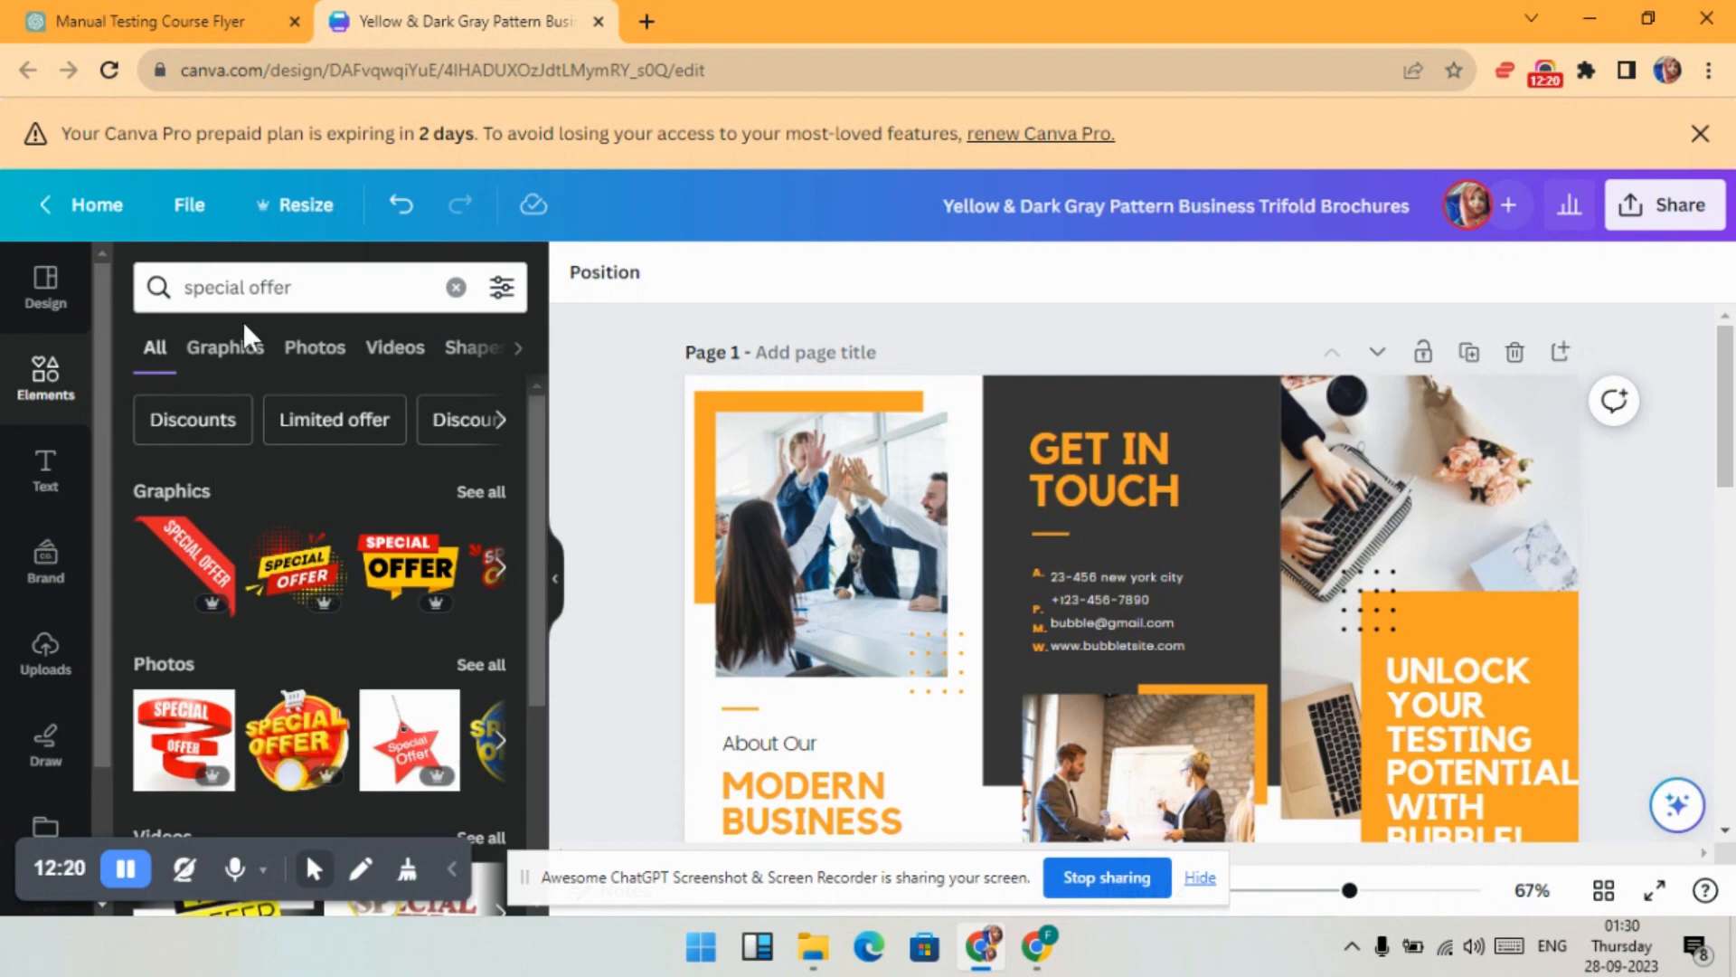
pyautogui.click(237, 347)
pyautogui.scroll(-5, 376, 429)
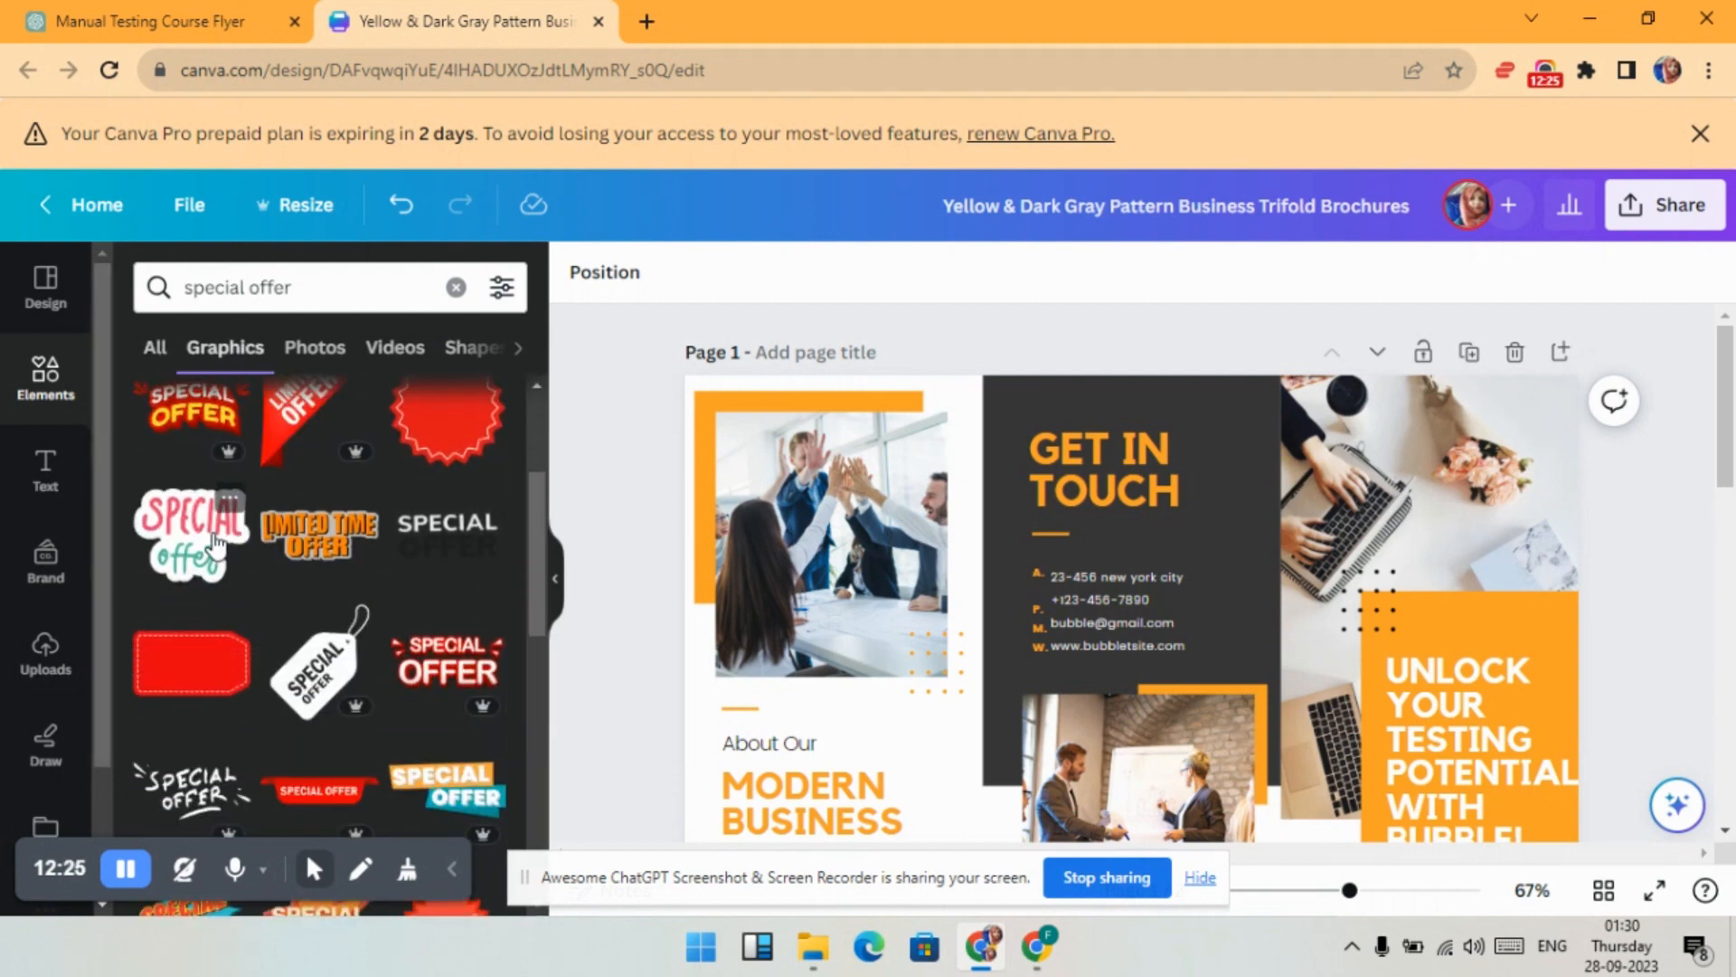
pyautogui.scroll(-2, 215, 544)
pyautogui.click(298, 425)
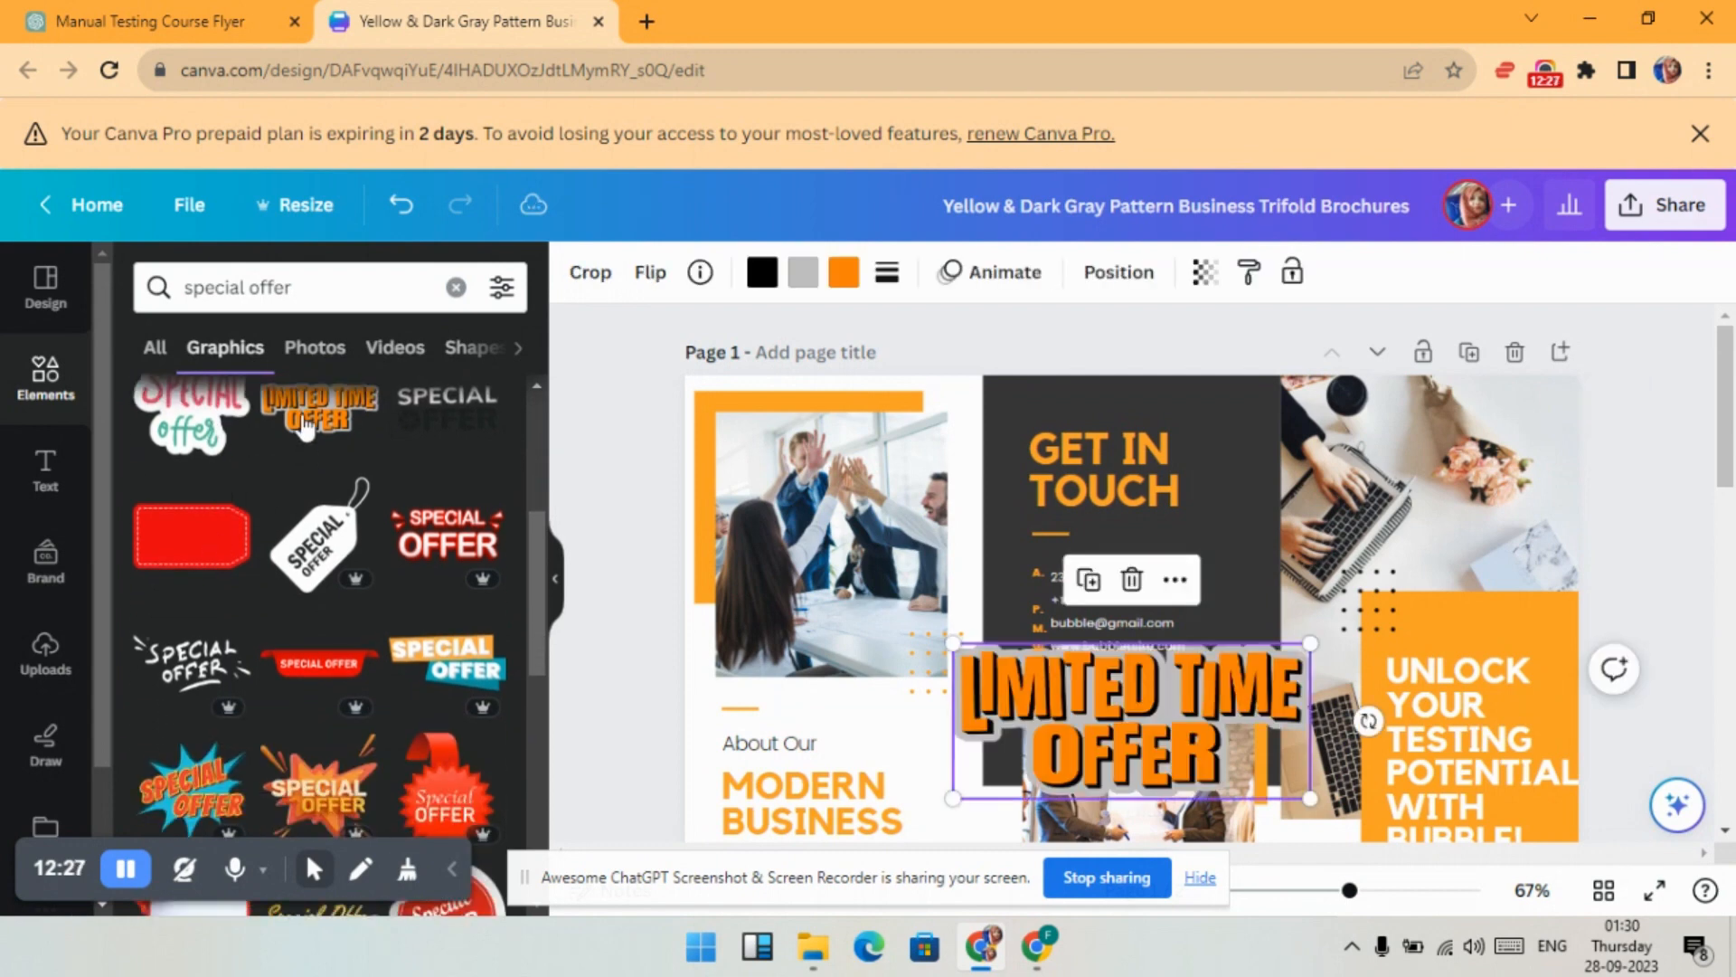
pyautogui.moveTo(1241, 666); pyautogui.dragTo(1303, 436)
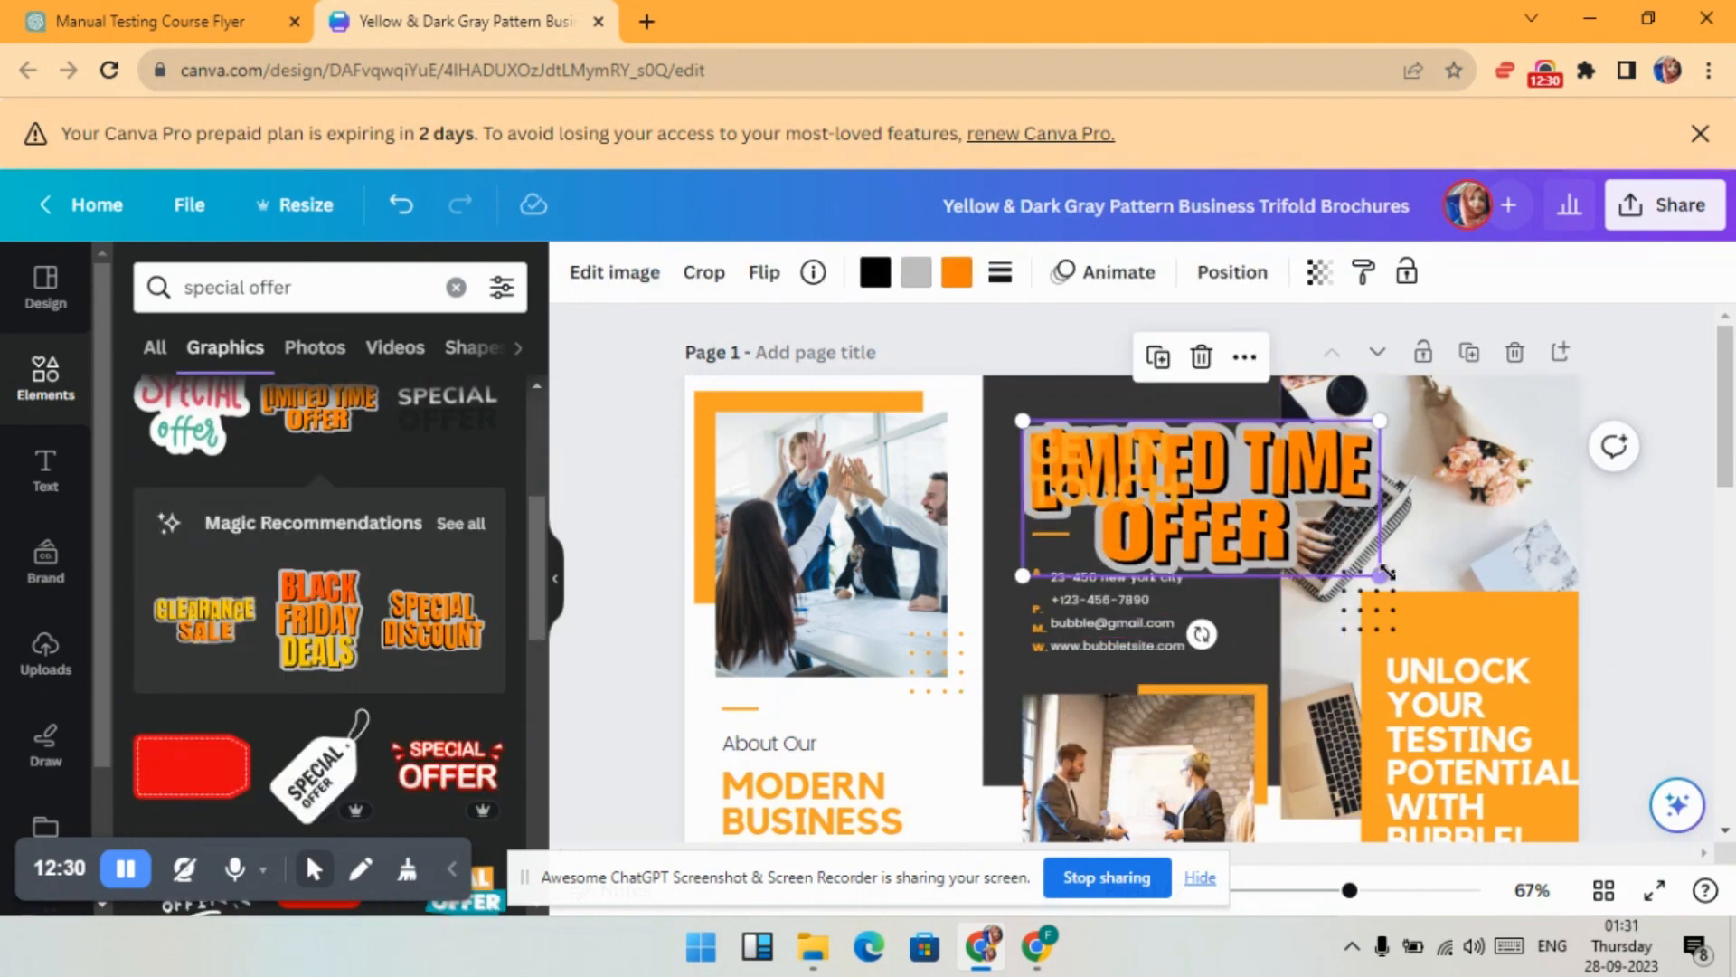
pyautogui.moveTo(1383, 574); pyautogui.dragTo(1149, 431)
pyautogui.moveTo(1024, 438); pyautogui.dragTo(1162, 408)
# - Shrink the GET IN TOUCH heading to 29.4 and reposition it under the sticker
pyautogui.click(1111, 482)
pyautogui.moveTo(1110, 482); pyautogui.dragTo(1086, 489)
pyautogui.click(792, 281)
pyautogui.click(792, 280)
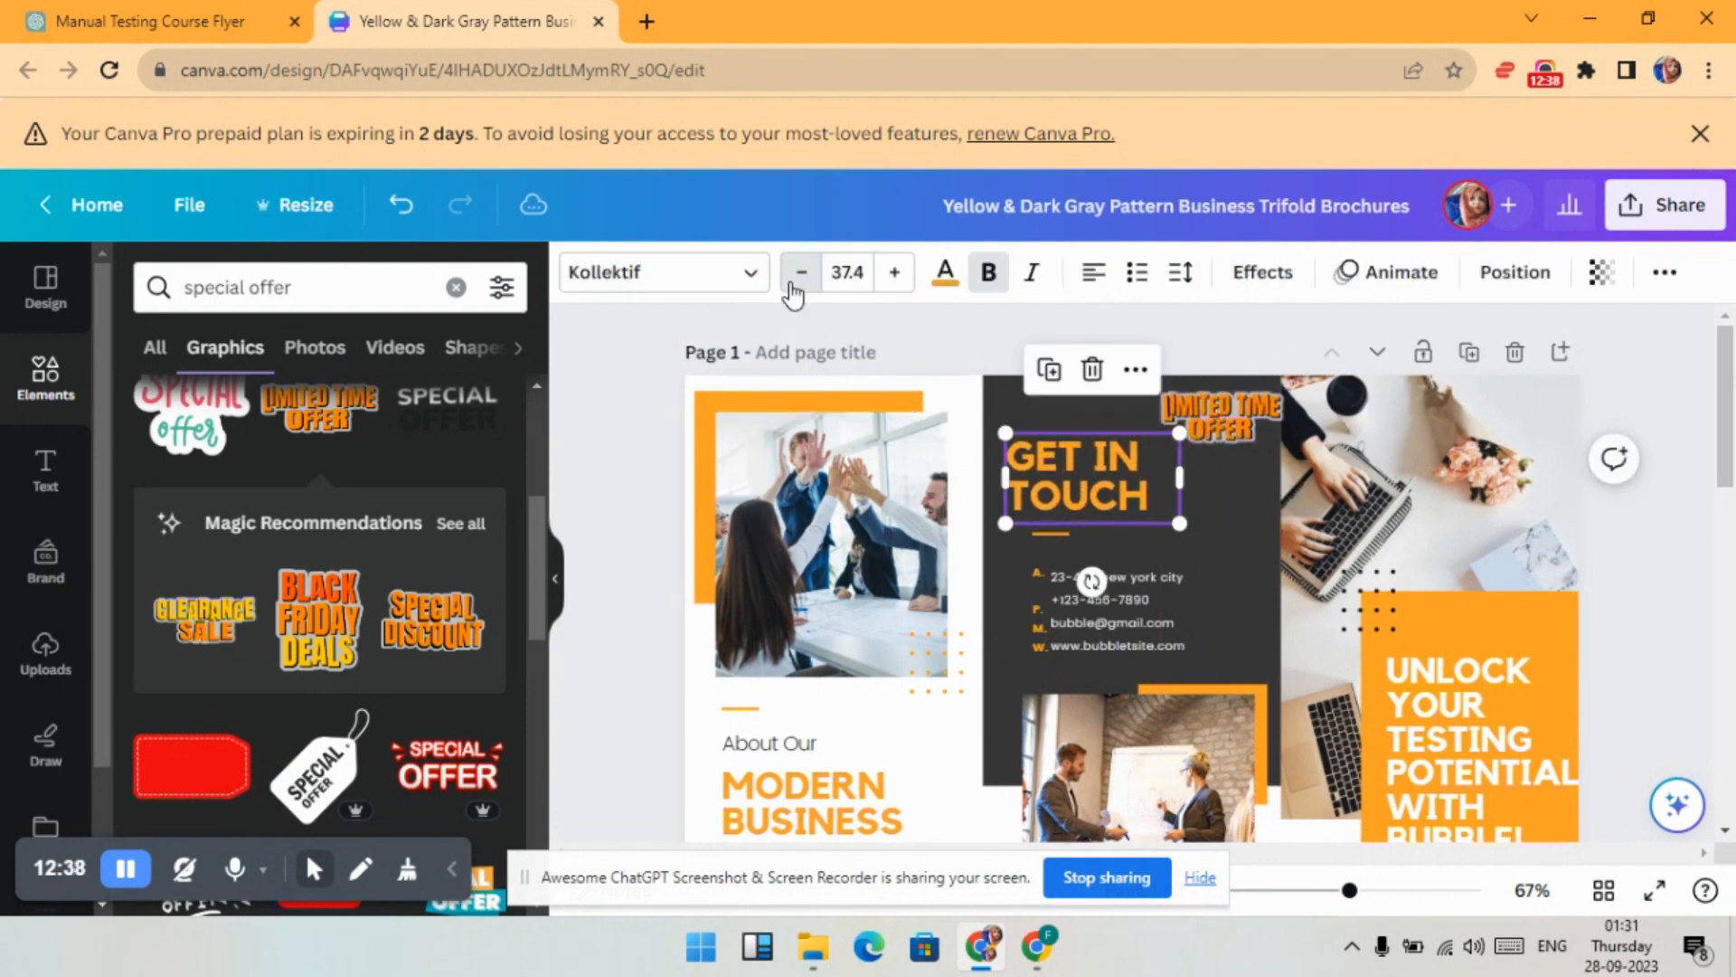
pyautogui.click(792, 280)
pyautogui.click(792, 280)
pyautogui.click(792, 280)
pyautogui.click(793, 281)
pyautogui.click(801, 272)
pyautogui.click(801, 272)
pyautogui.click(801, 273)
pyautogui.click(801, 272)
pyautogui.moveTo(1061, 473); pyautogui.dragTo(1064, 490)
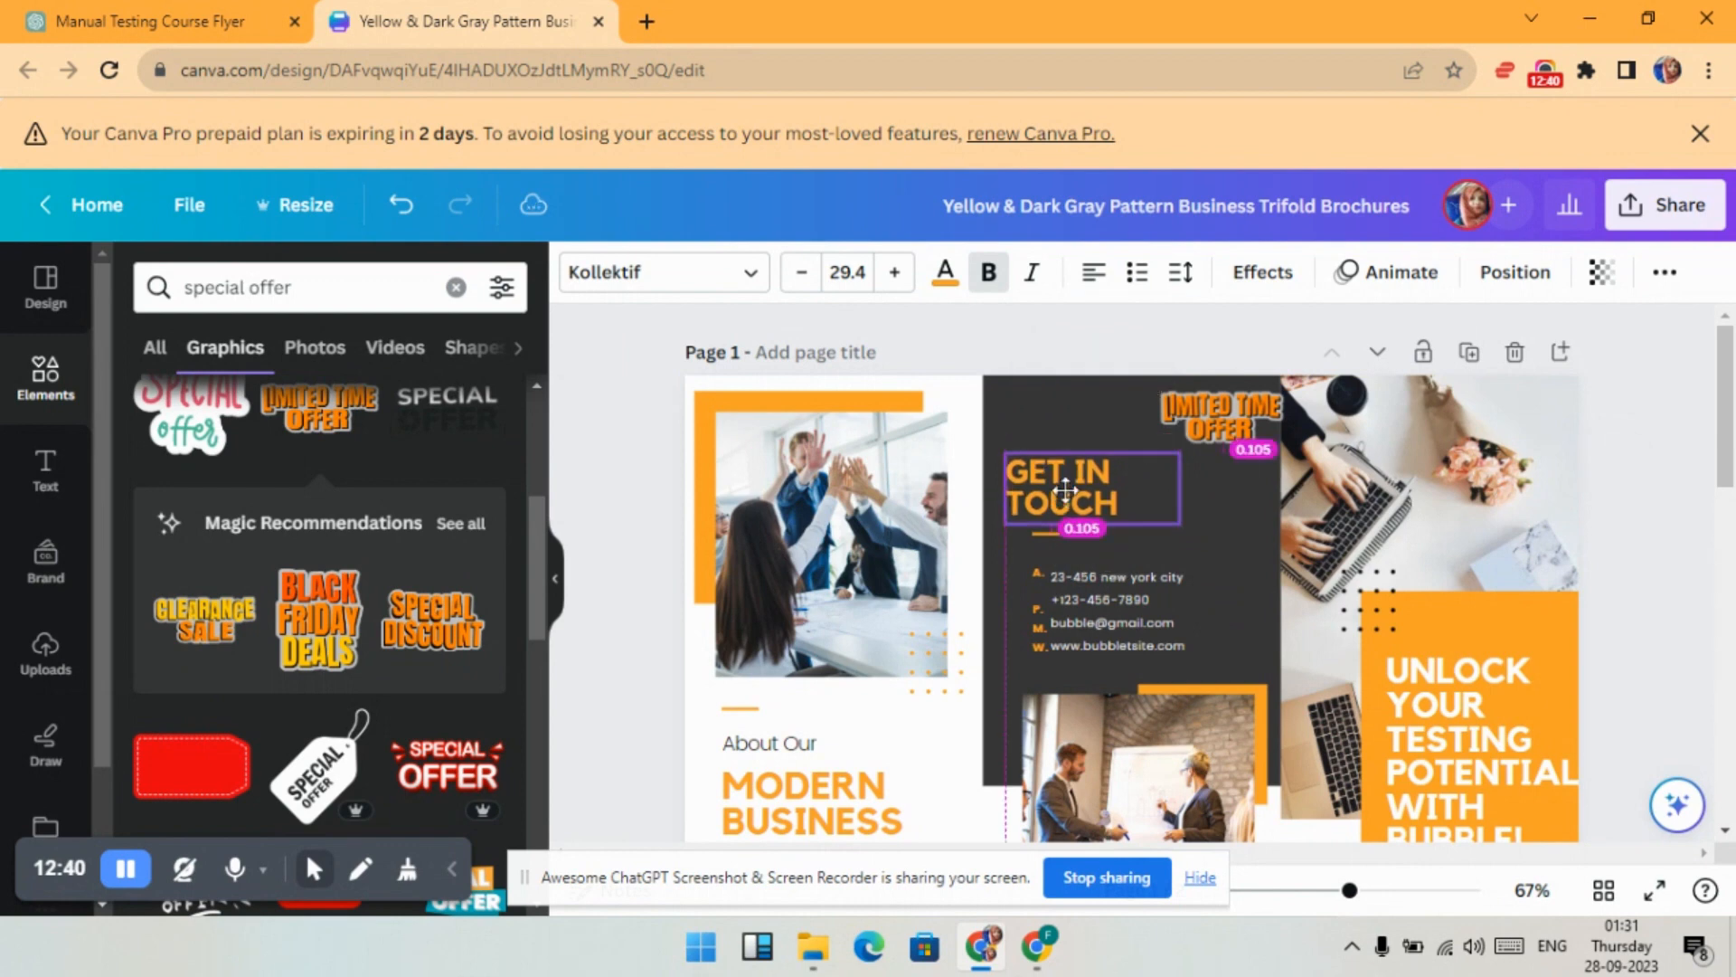
pyautogui.moveTo(1179, 488); pyautogui.dragTo(1136, 491)
pyautogui.click(1217, 419)
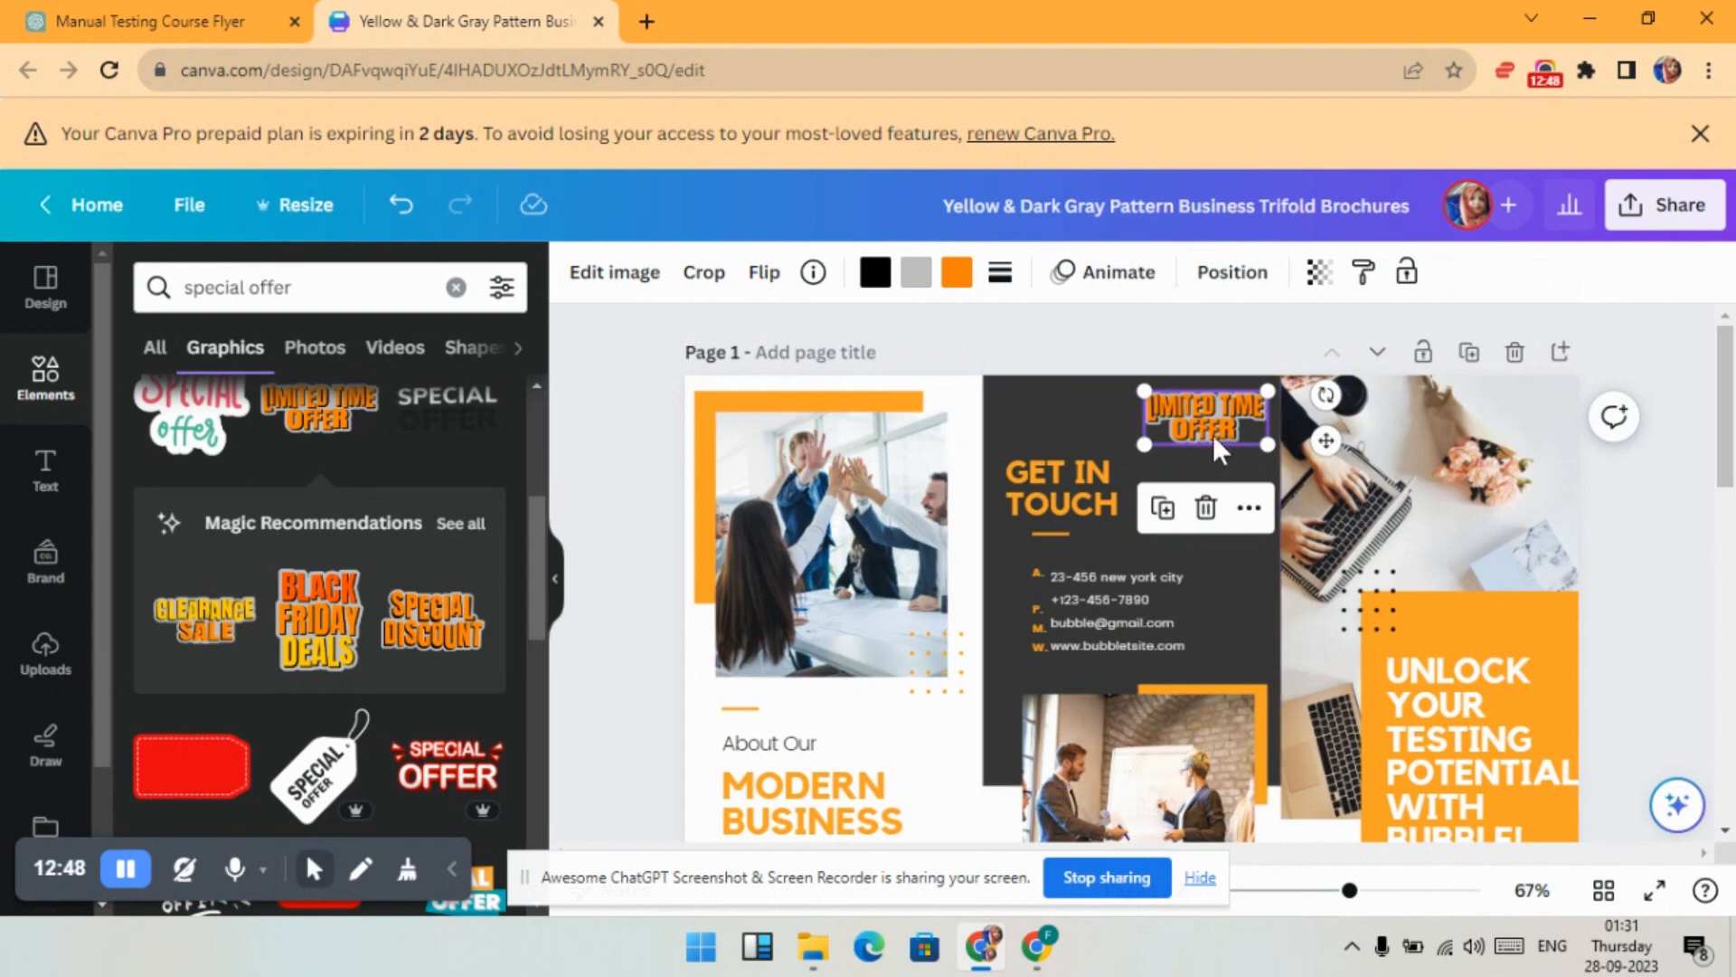
# - Look up the 50% discount phrase in the ChatGPT course text and clear the element search
pyautogui.click(149, 21)
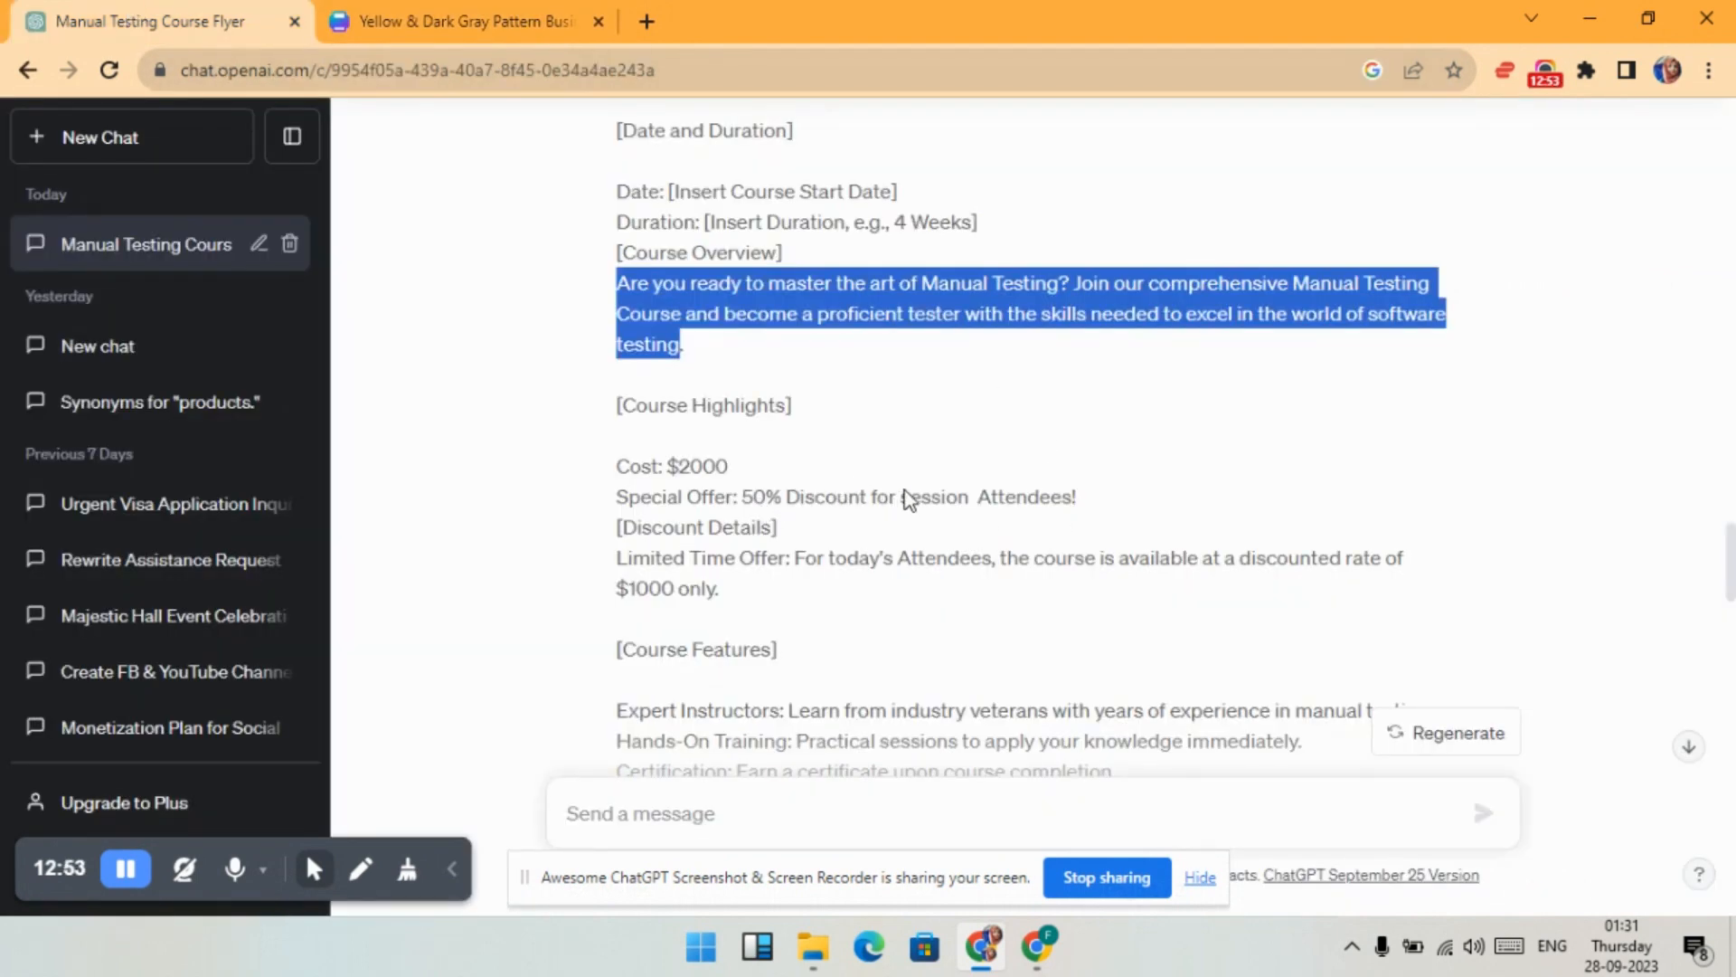
pyautogui.moveTo(752, 499); pyautogui.dragTo(833, 499)
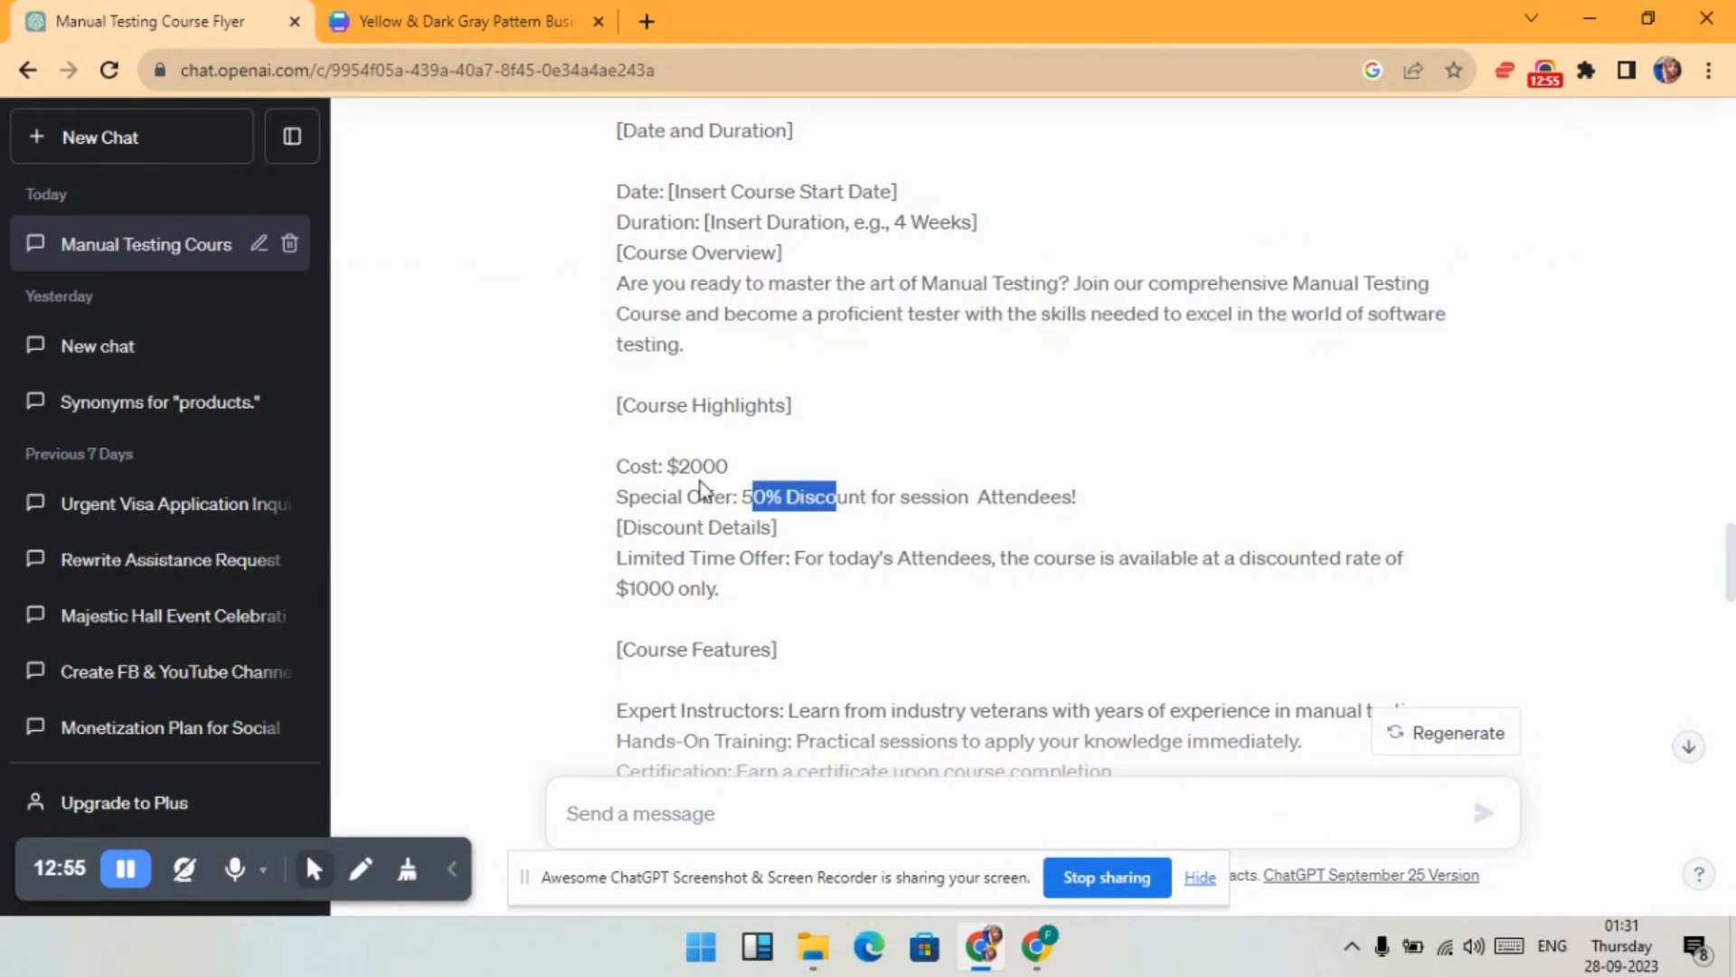
pyautogui.click(403, 18)
pyautogui.click(455, 287)
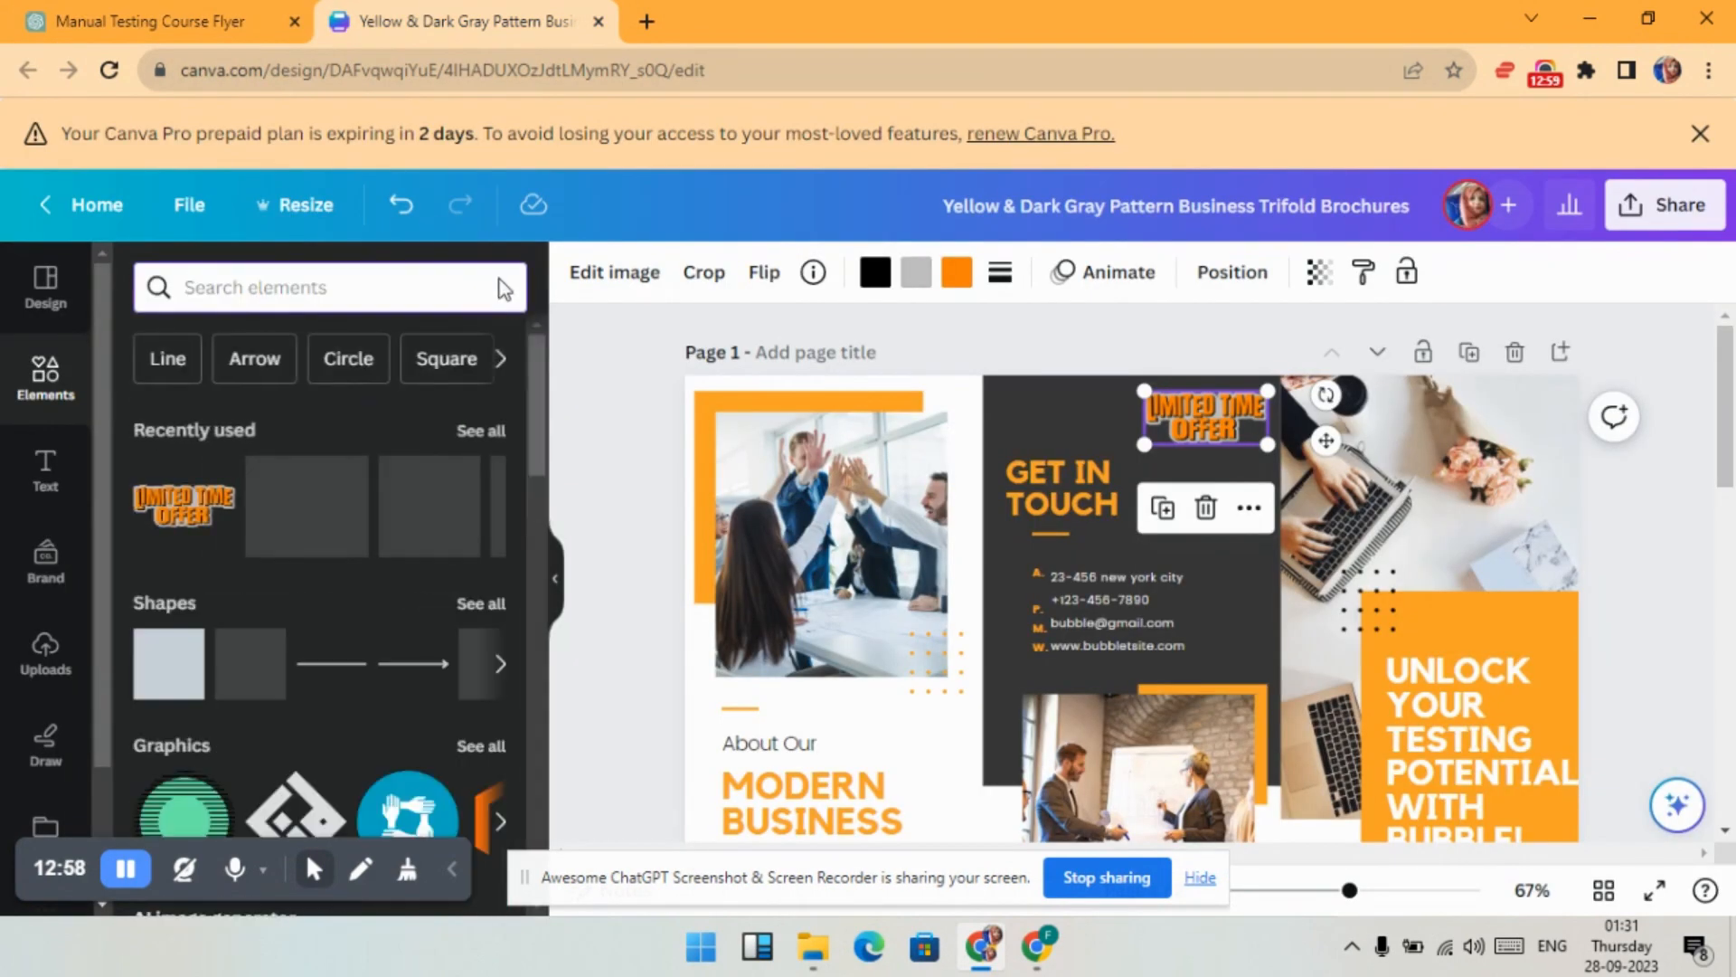
# - Search Elements for '50% off' graphics and add the orange 50% OFF badge
pyautogui.write('50')
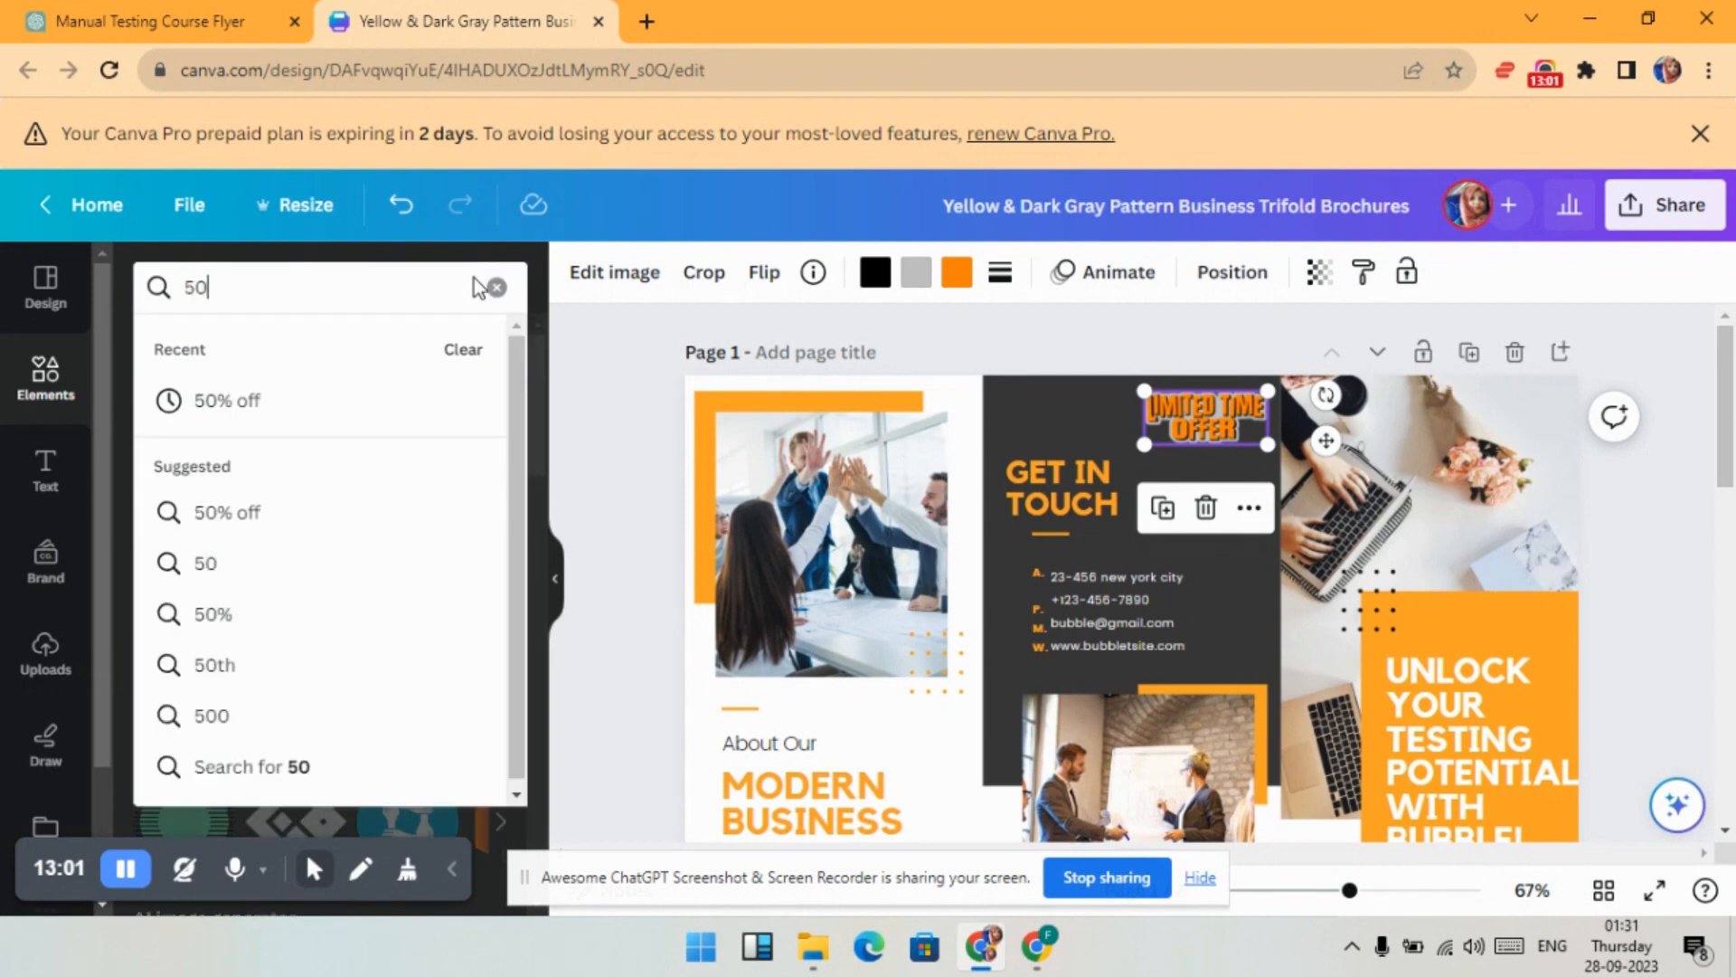
pyautogui.click(239, 405)
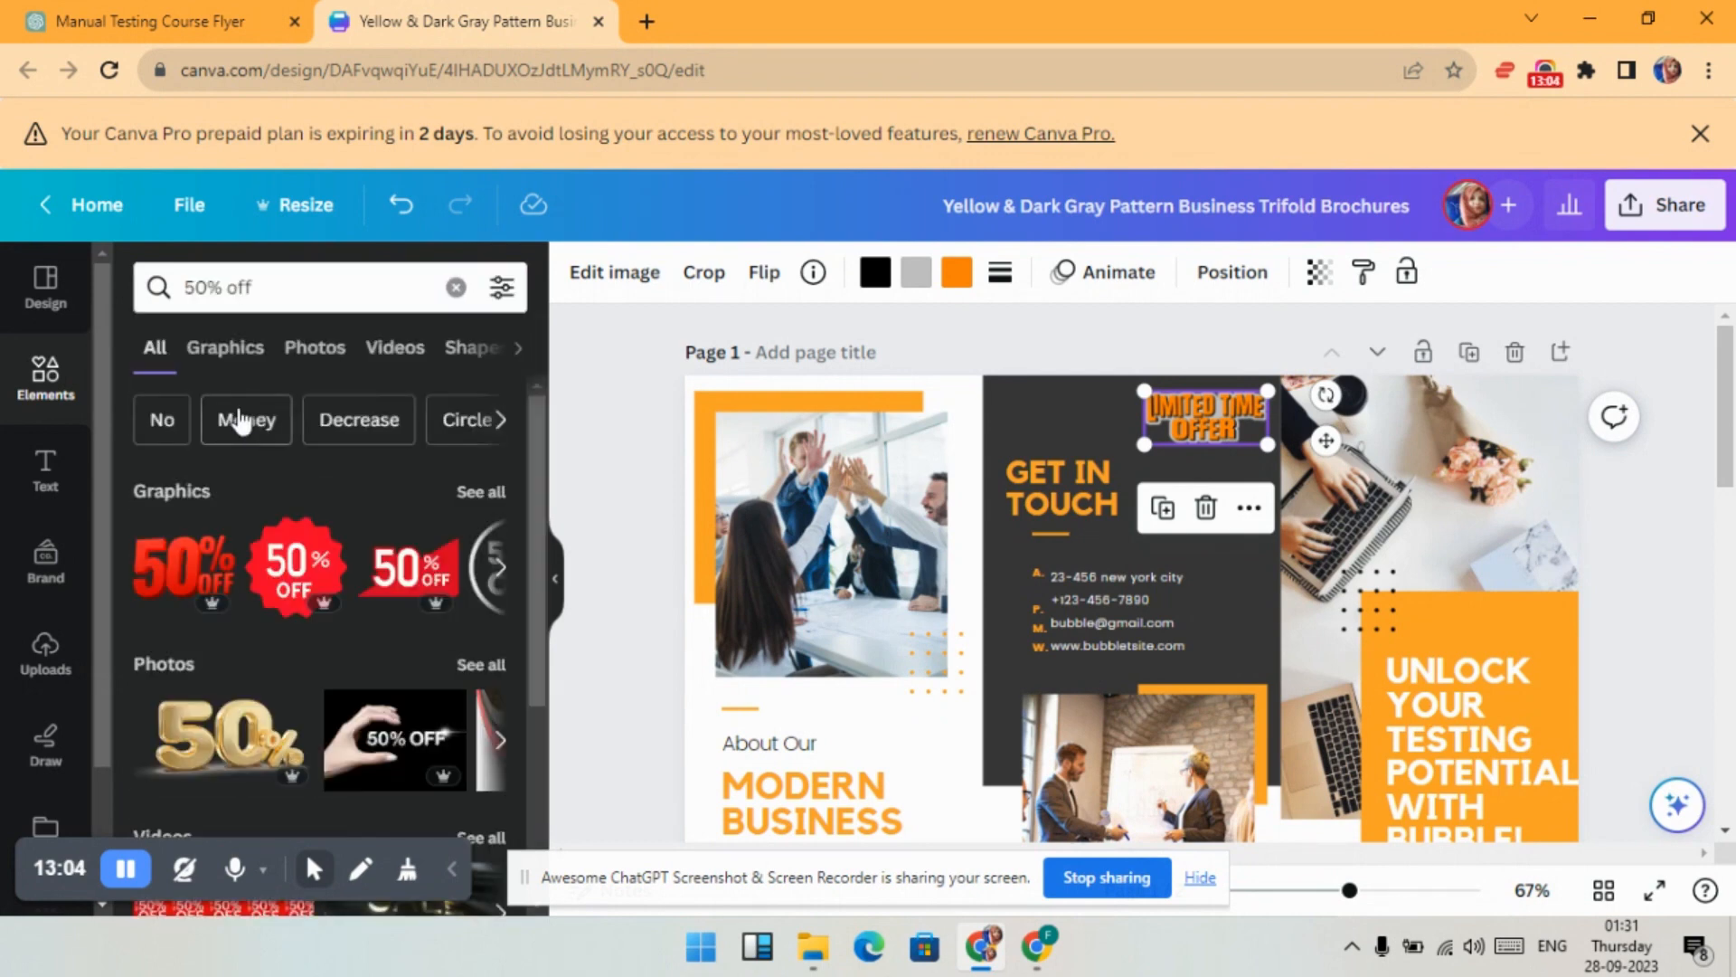
pyautogui.click(221, 351)
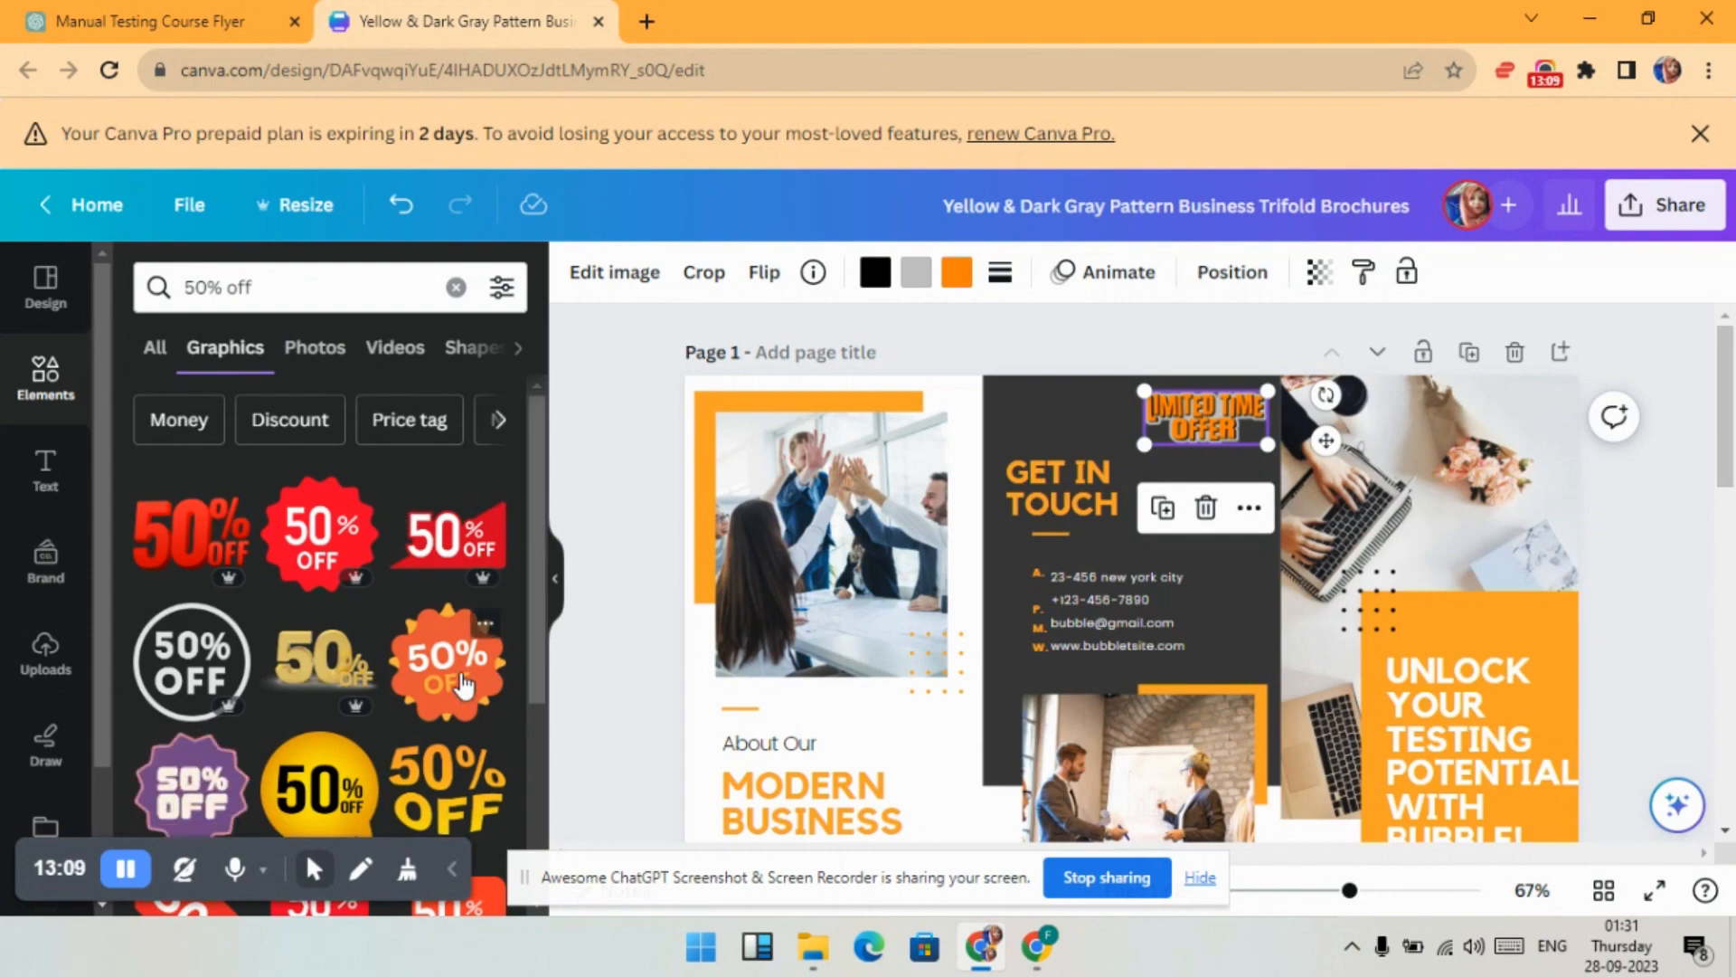
pyautogui.scroll(-5, 461, 685)
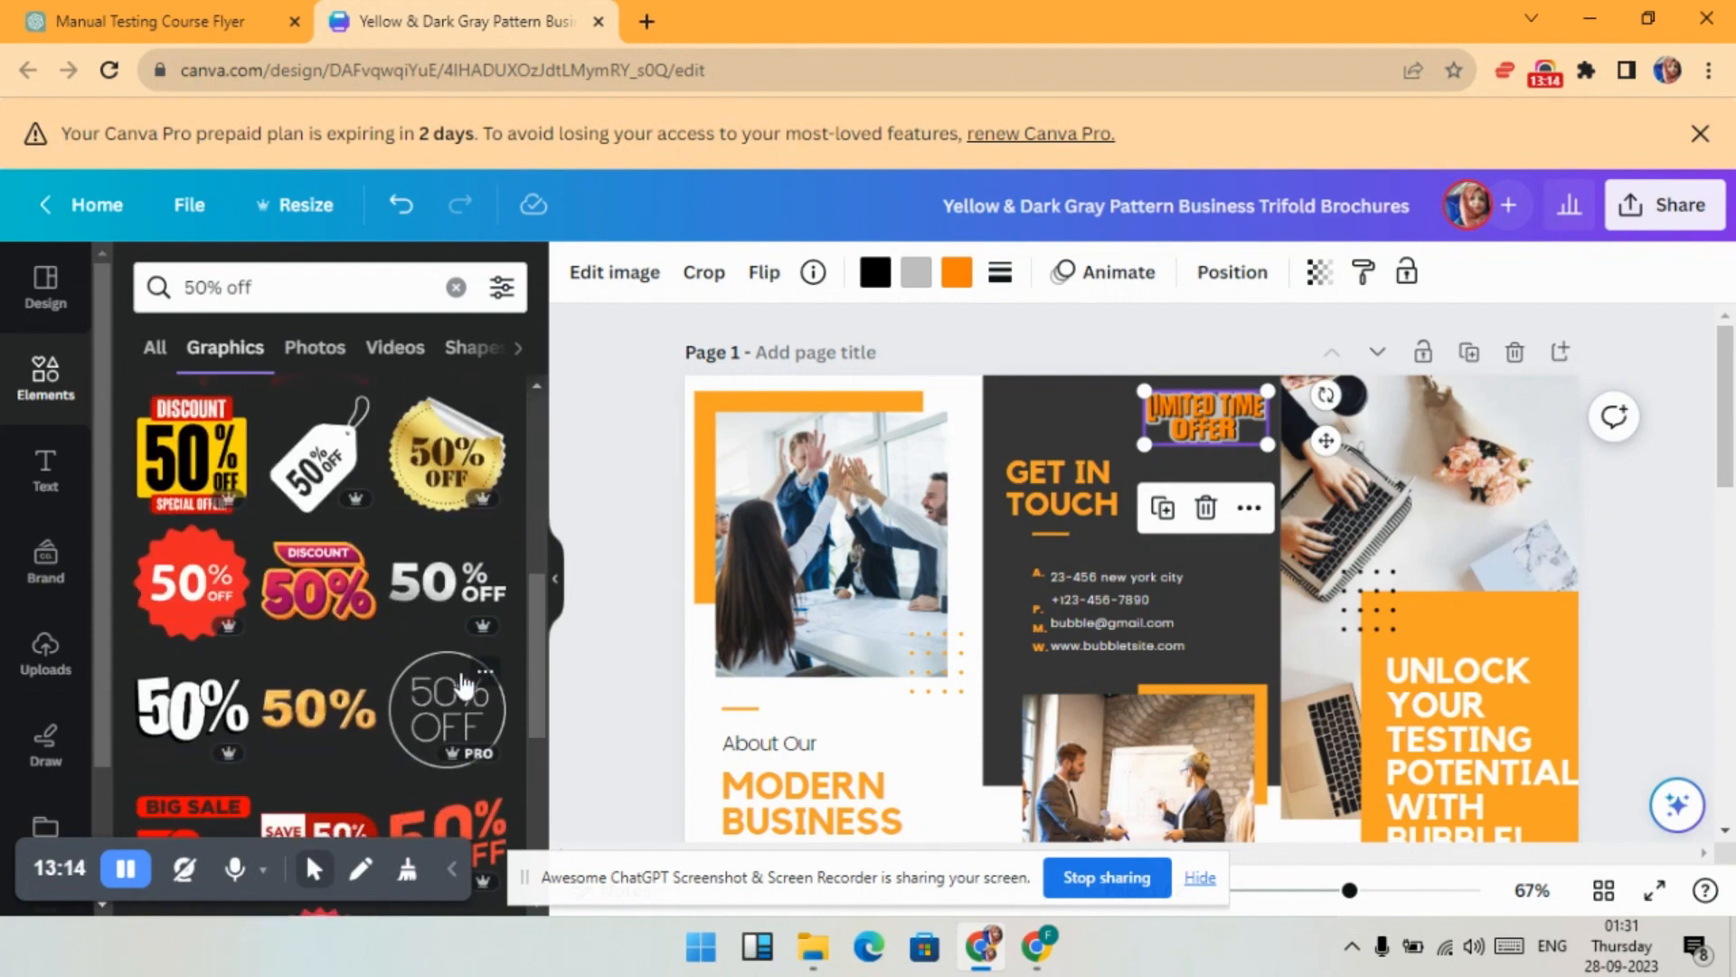
pyautogui.click(466, 637)
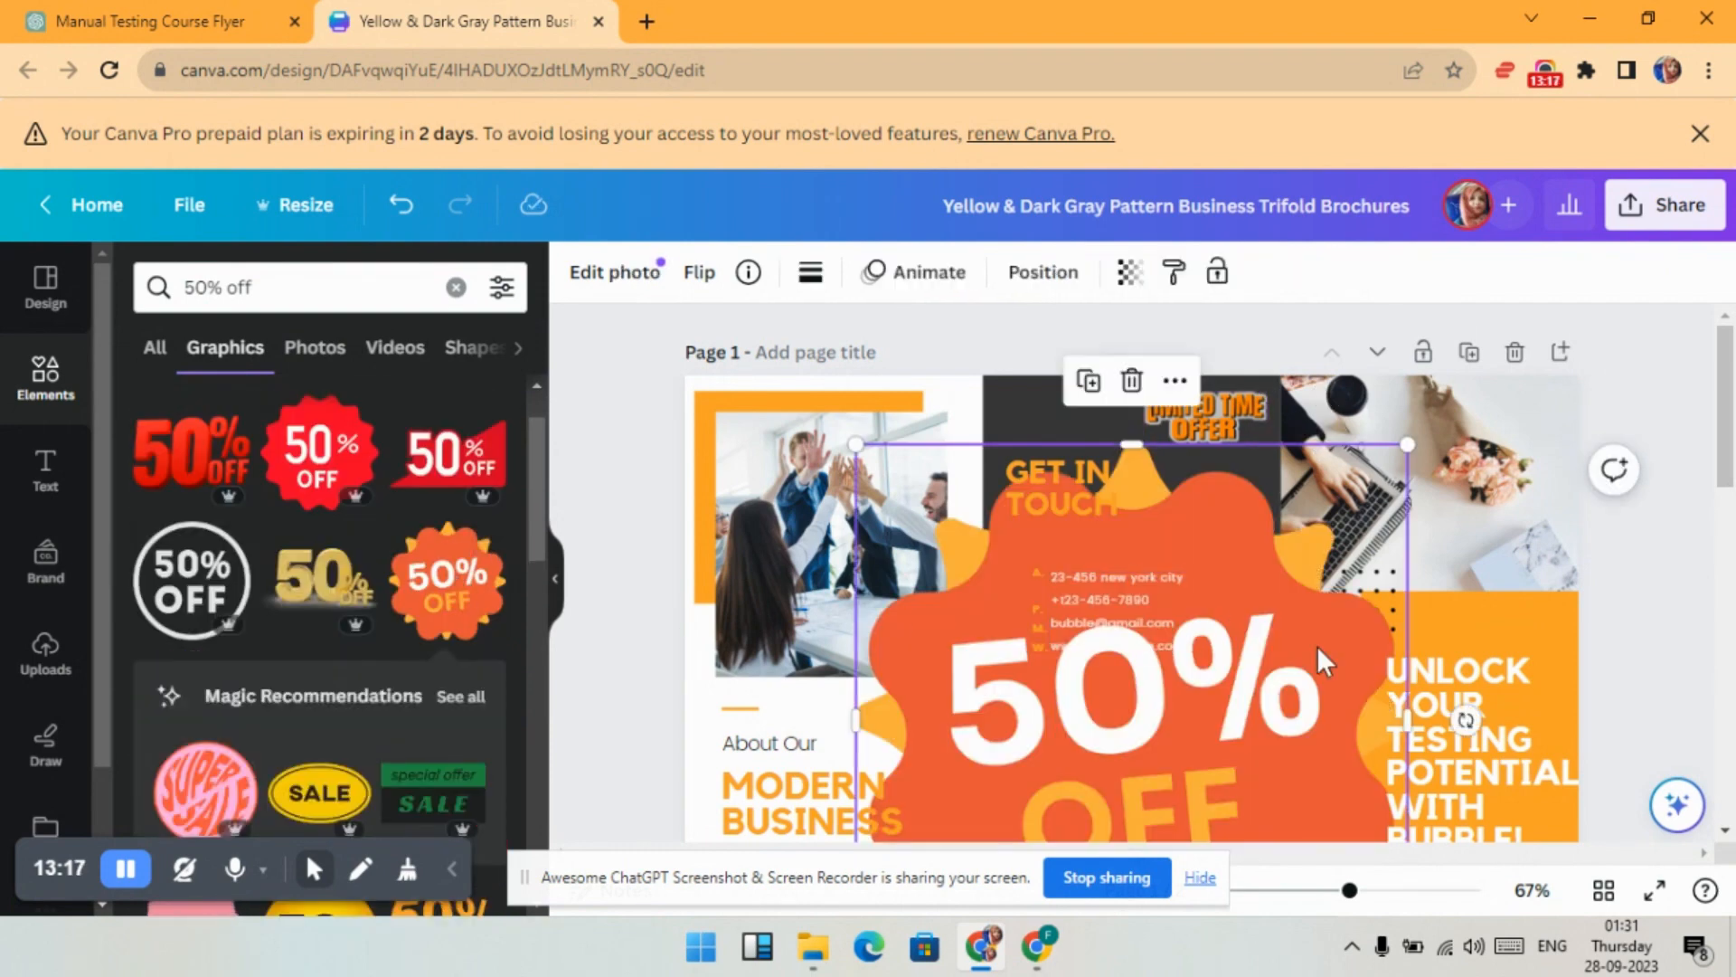
# - Shrink the 50% OFF badge and place it beside GET IN TOUCH under the sticker
pyautogui.moveTo(855, 444); pyautogui.dragTo(1176, 764)
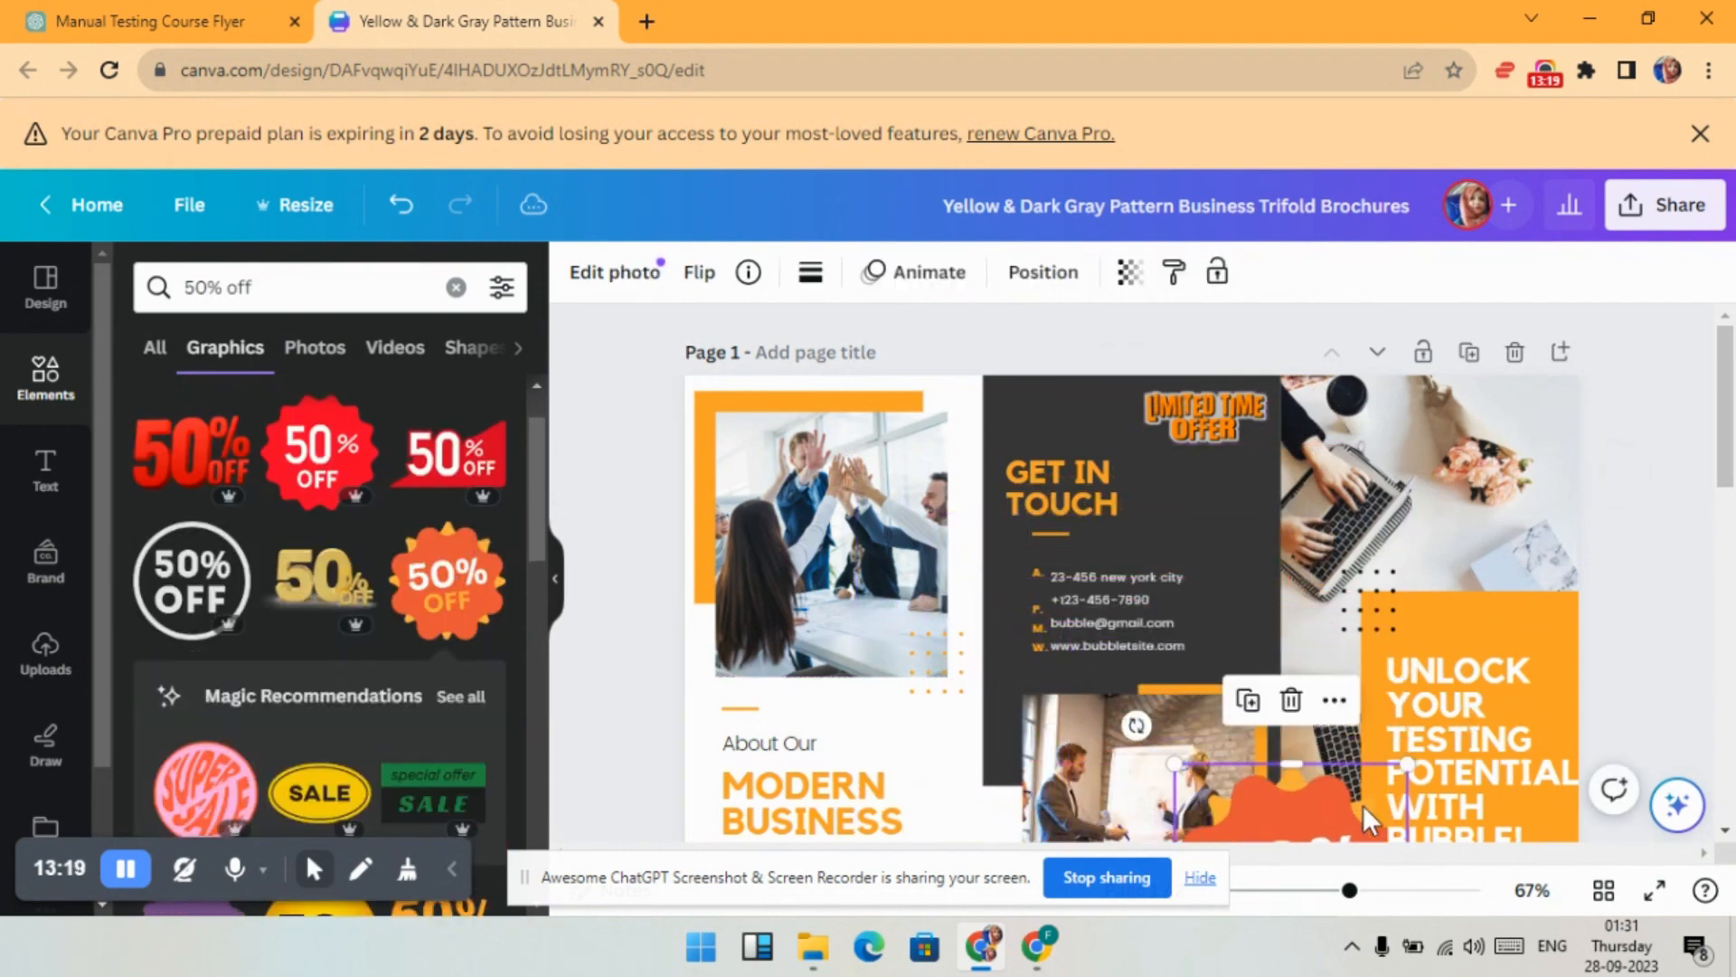
pyautogui.moveTo(1364, 805); pyautogui.dragTo(1297, 478)
pyautogui.moveTo(1341, 670); pyautogui.dragTo(1191, 485)
pyautogui.click(1062, 351)
pyautogui.click(1056, 333)
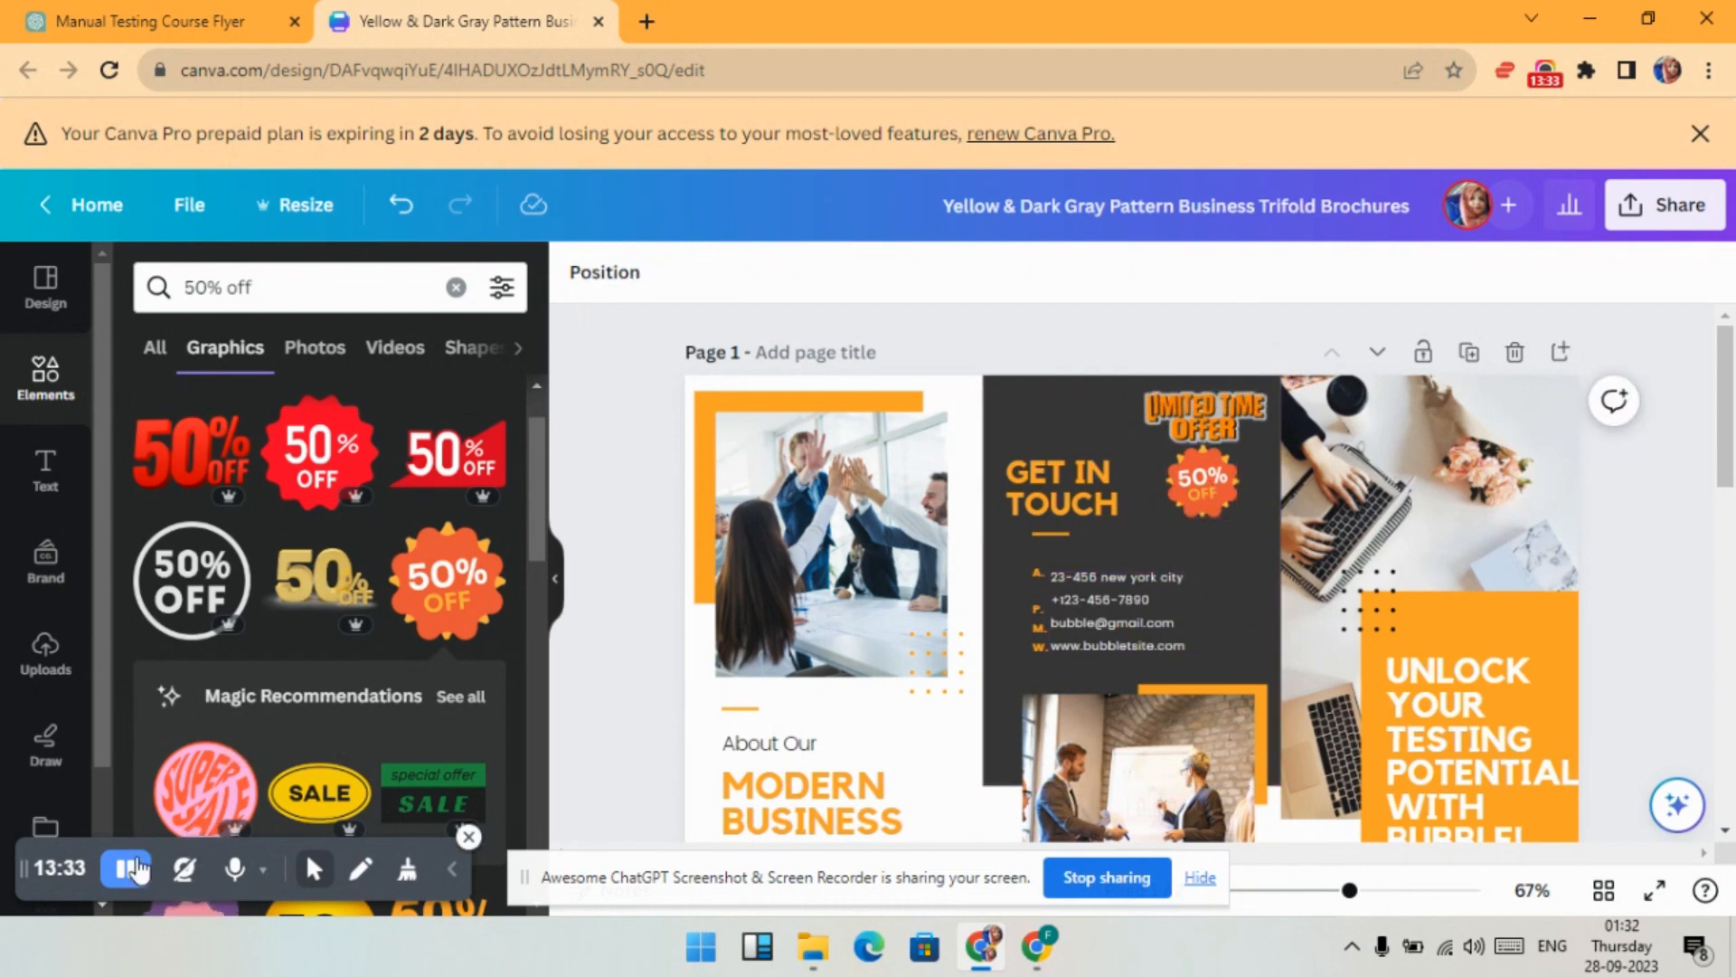
pyautogui.click(227, 16)
pyautogui.moveTo(618, 590); pyautogui.dragTo(685, 590)
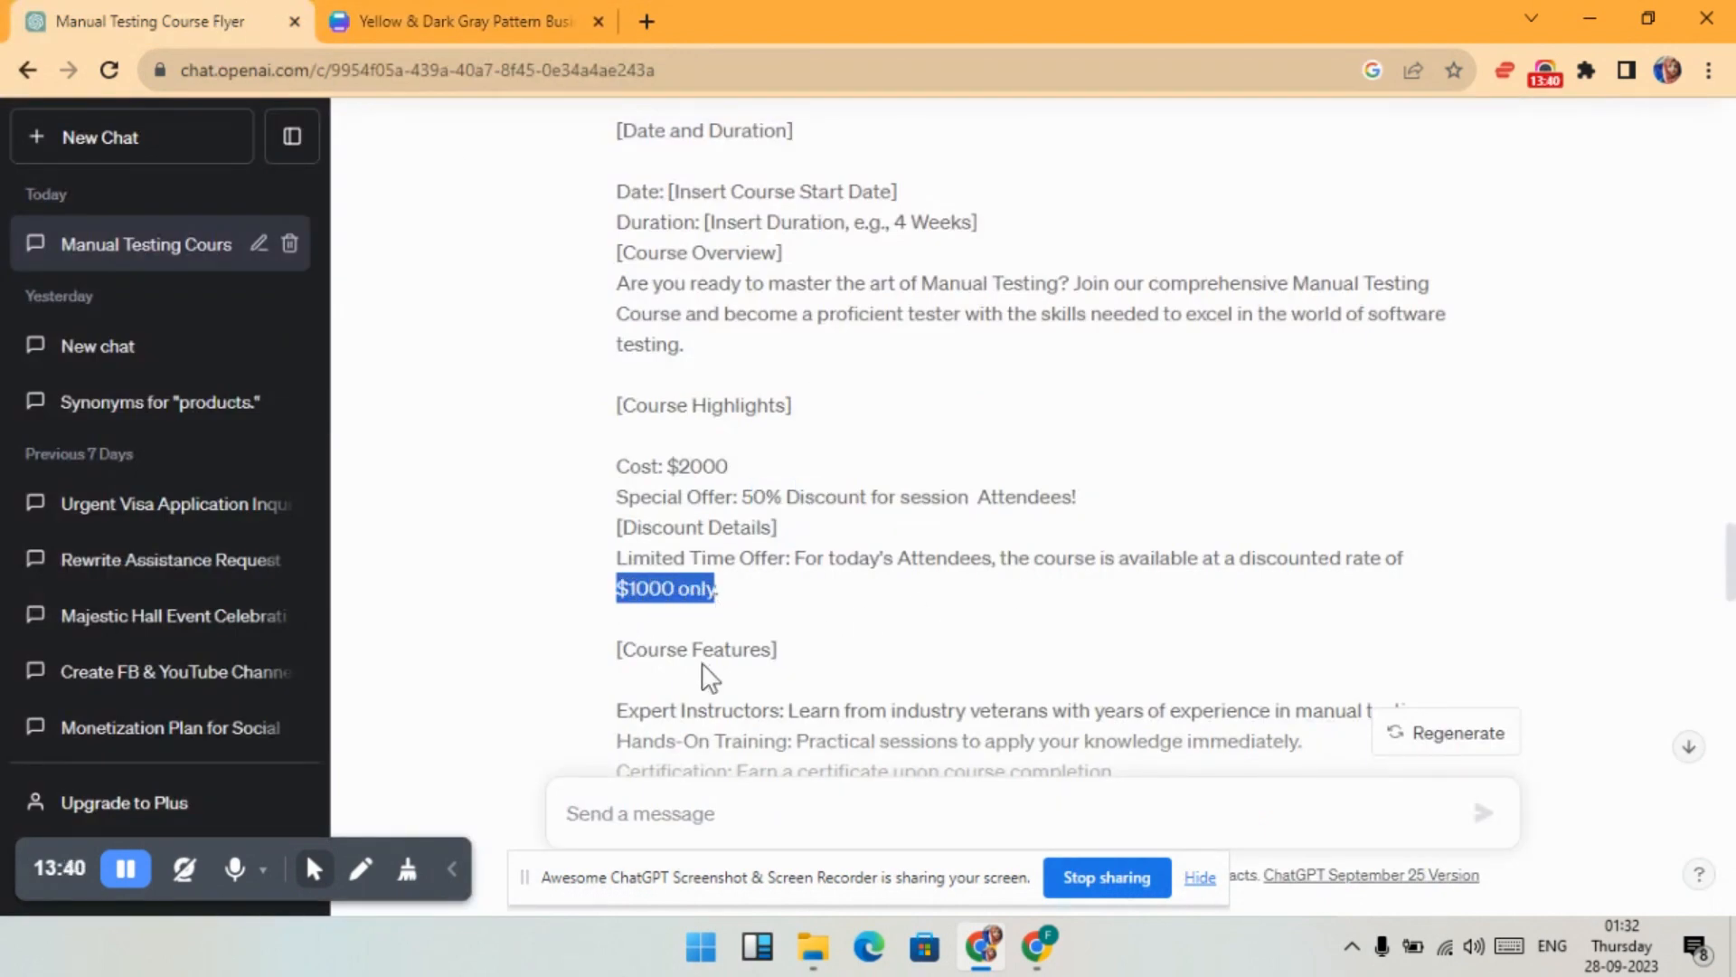
pyautogui.click(452, 3)
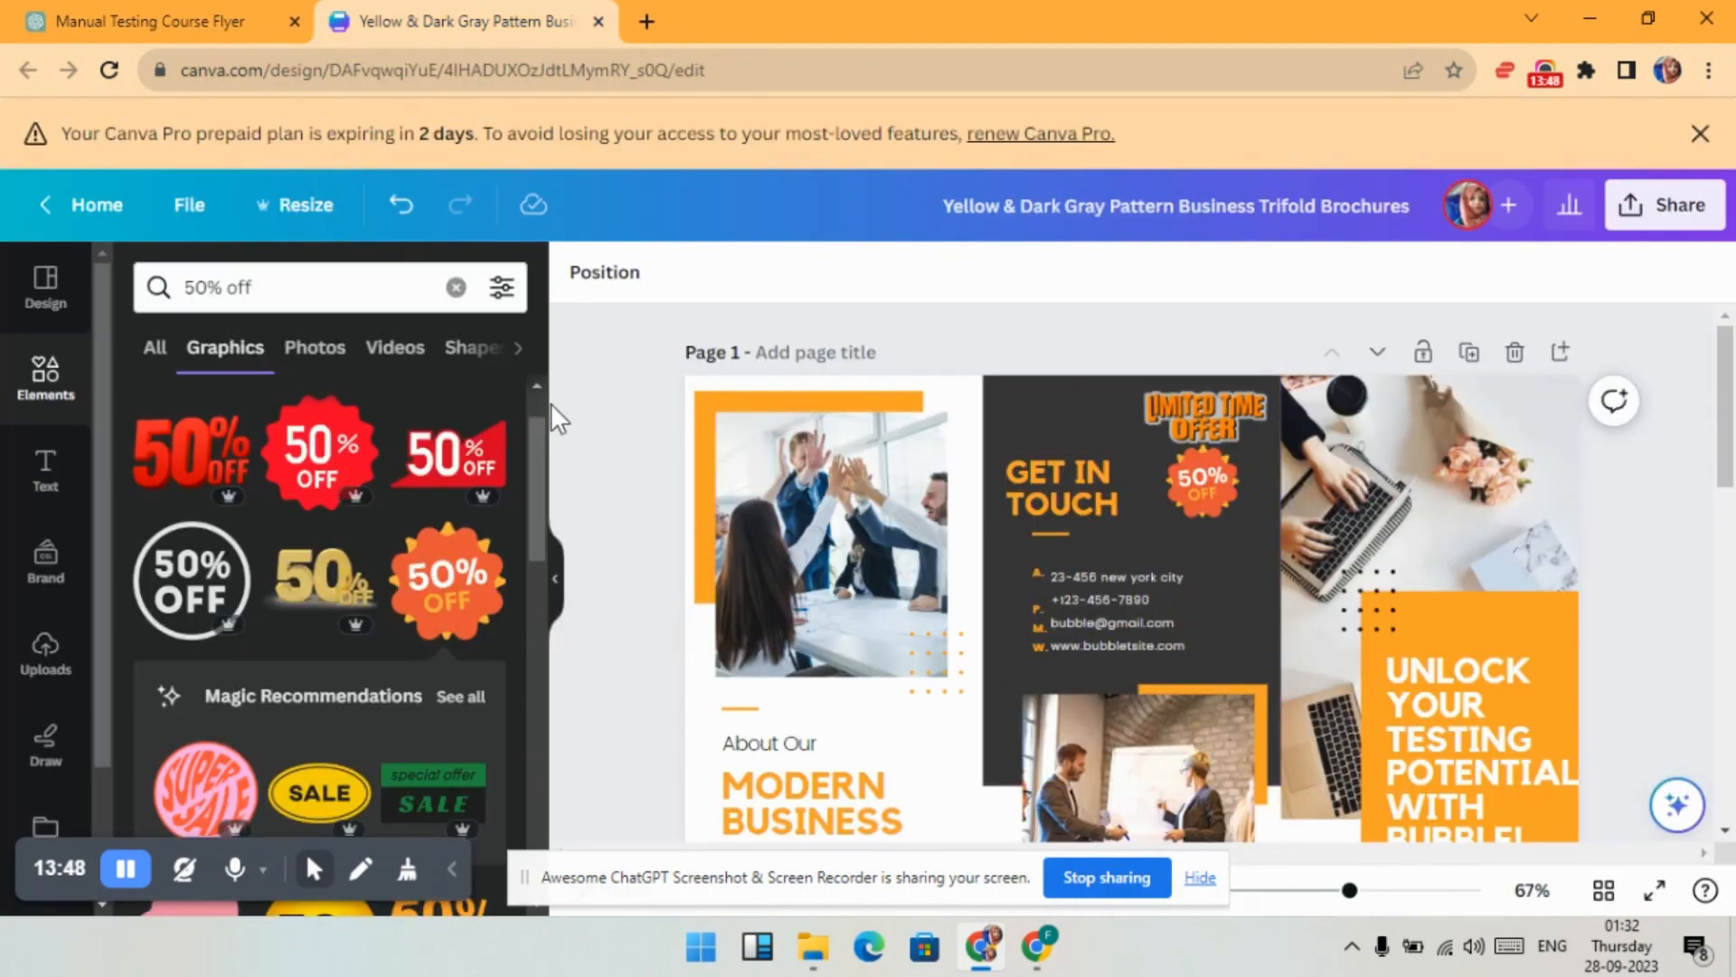
# - Search Elements graphics for 'offer tags' and add the red tag graphic
pyautogui.click(456, 288)
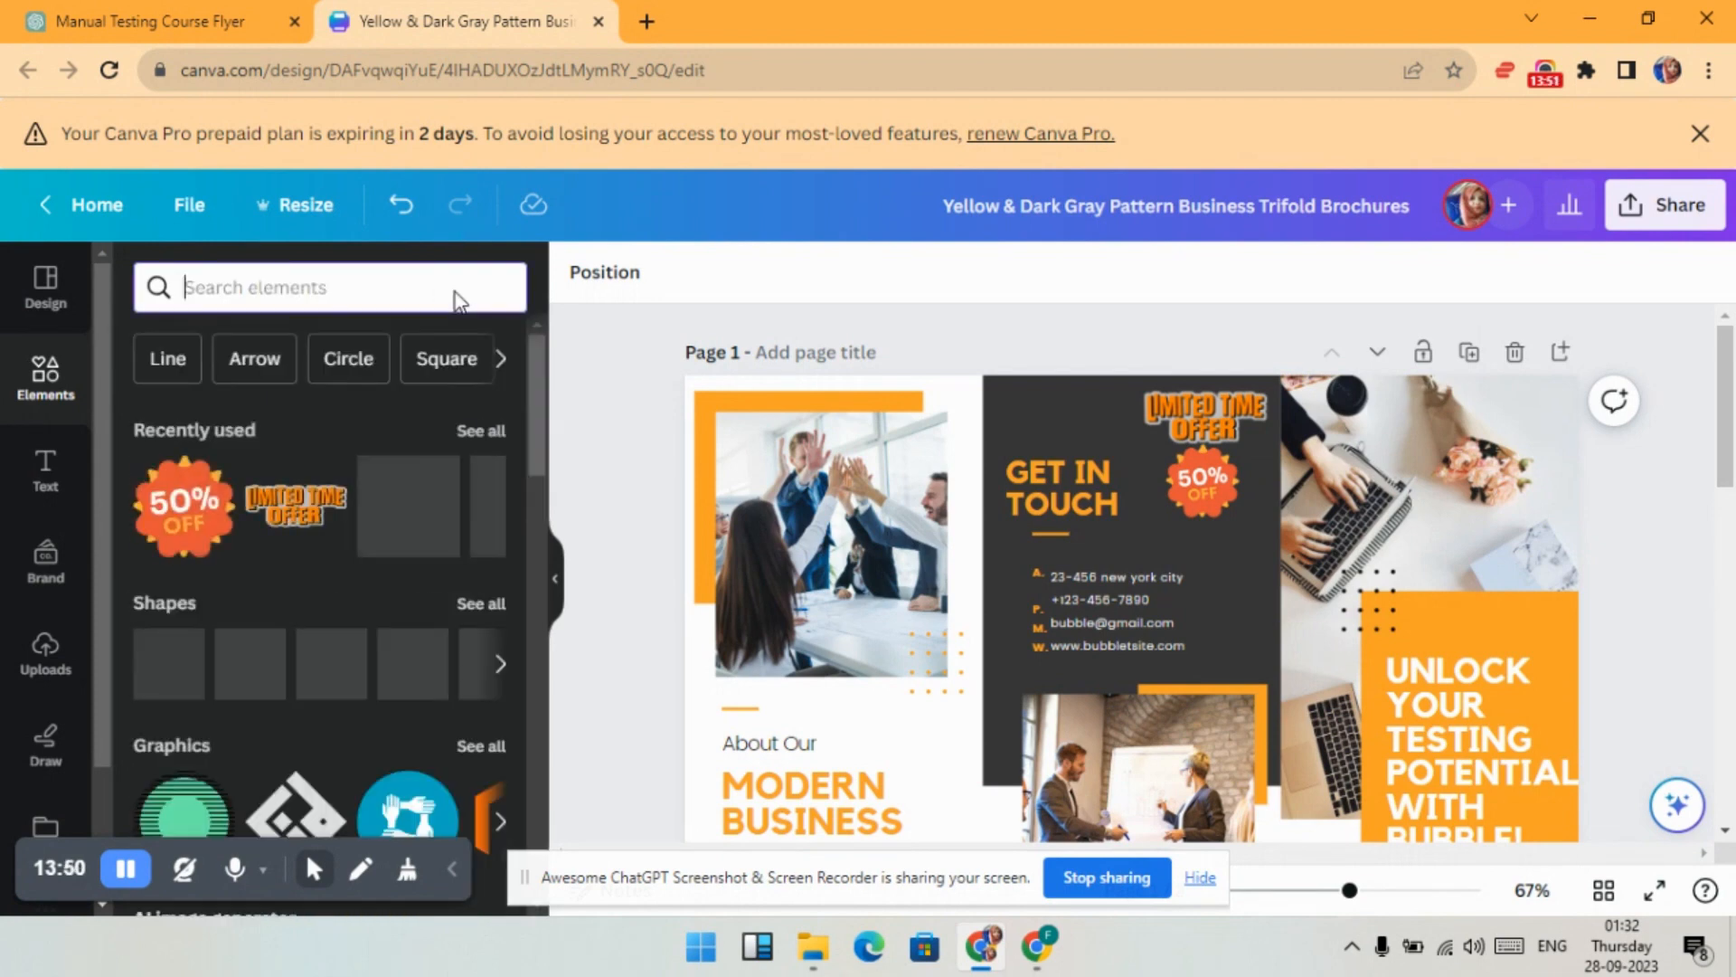
pyautogui.click(393, 280)
pyautogui.write('offer tags')
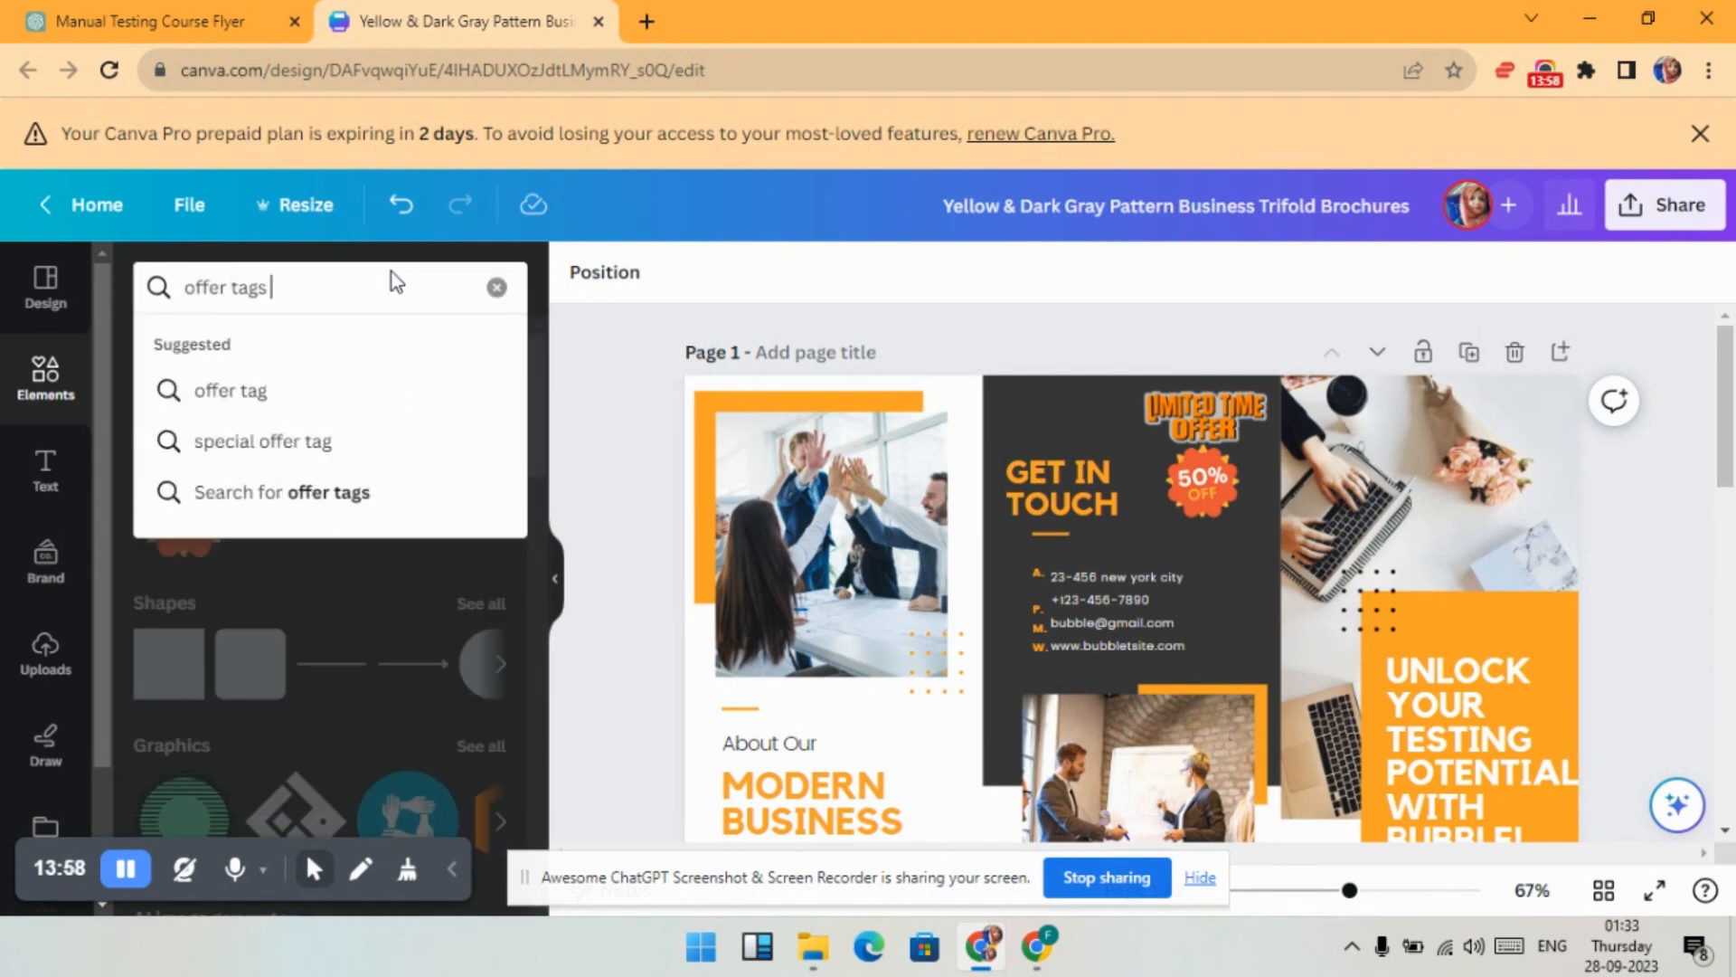
pyautogui.press('Return')
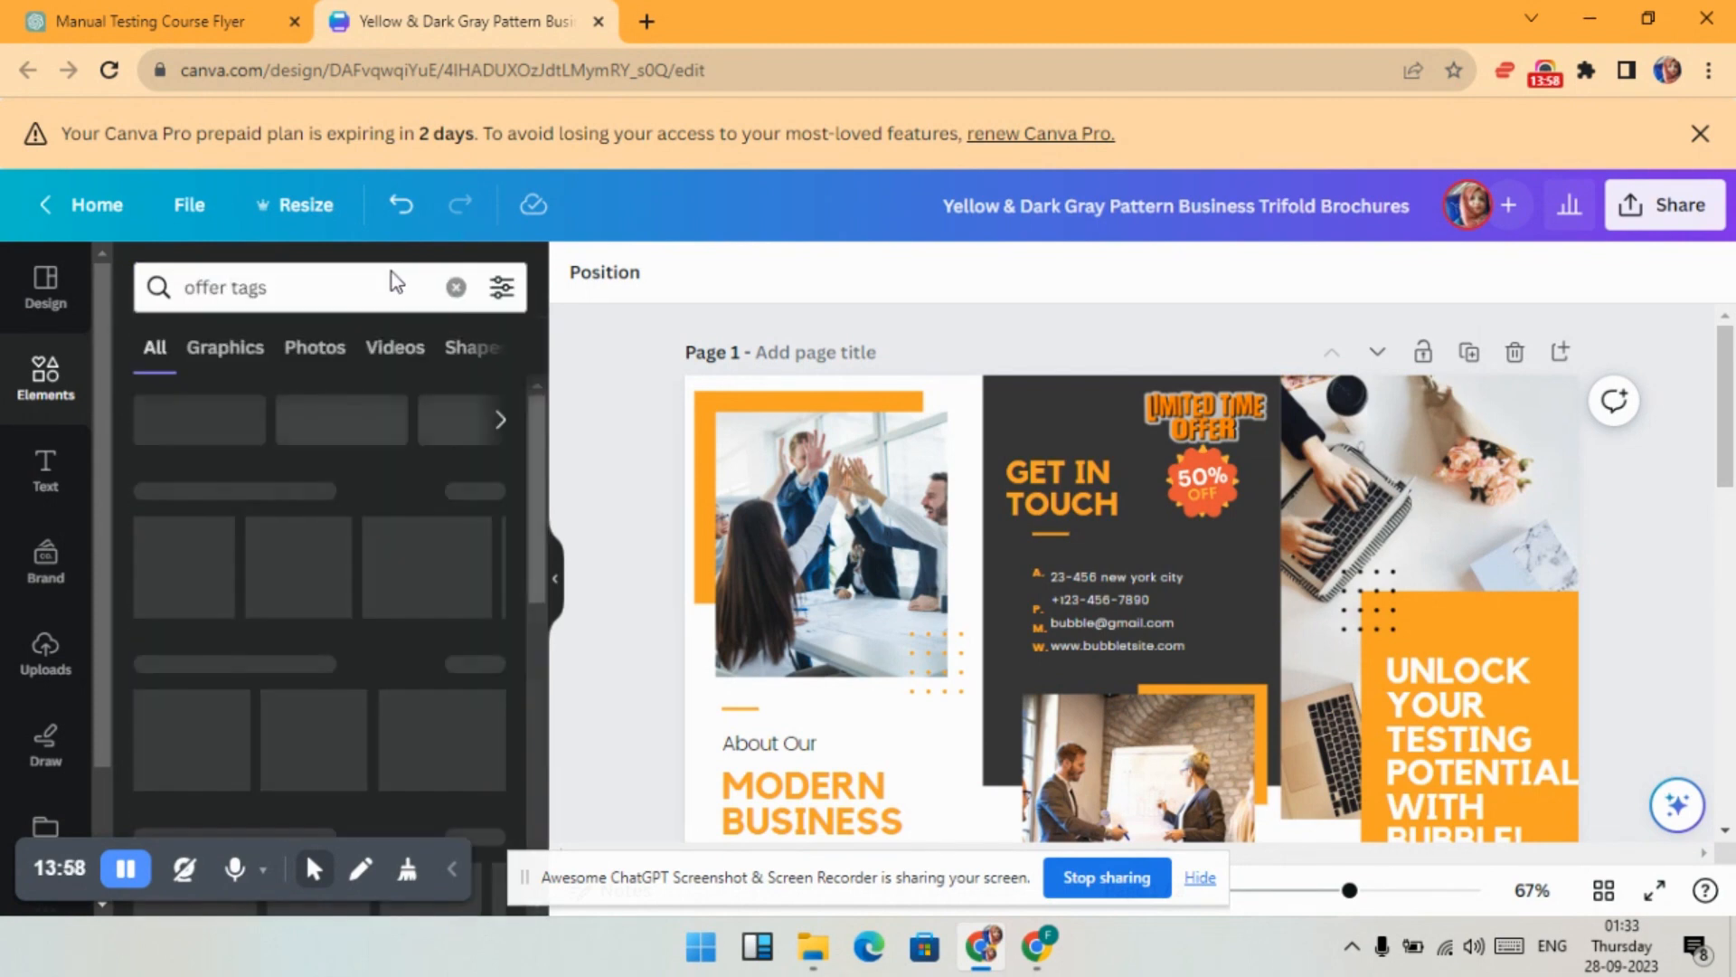
pyautogui.click(237, 366)
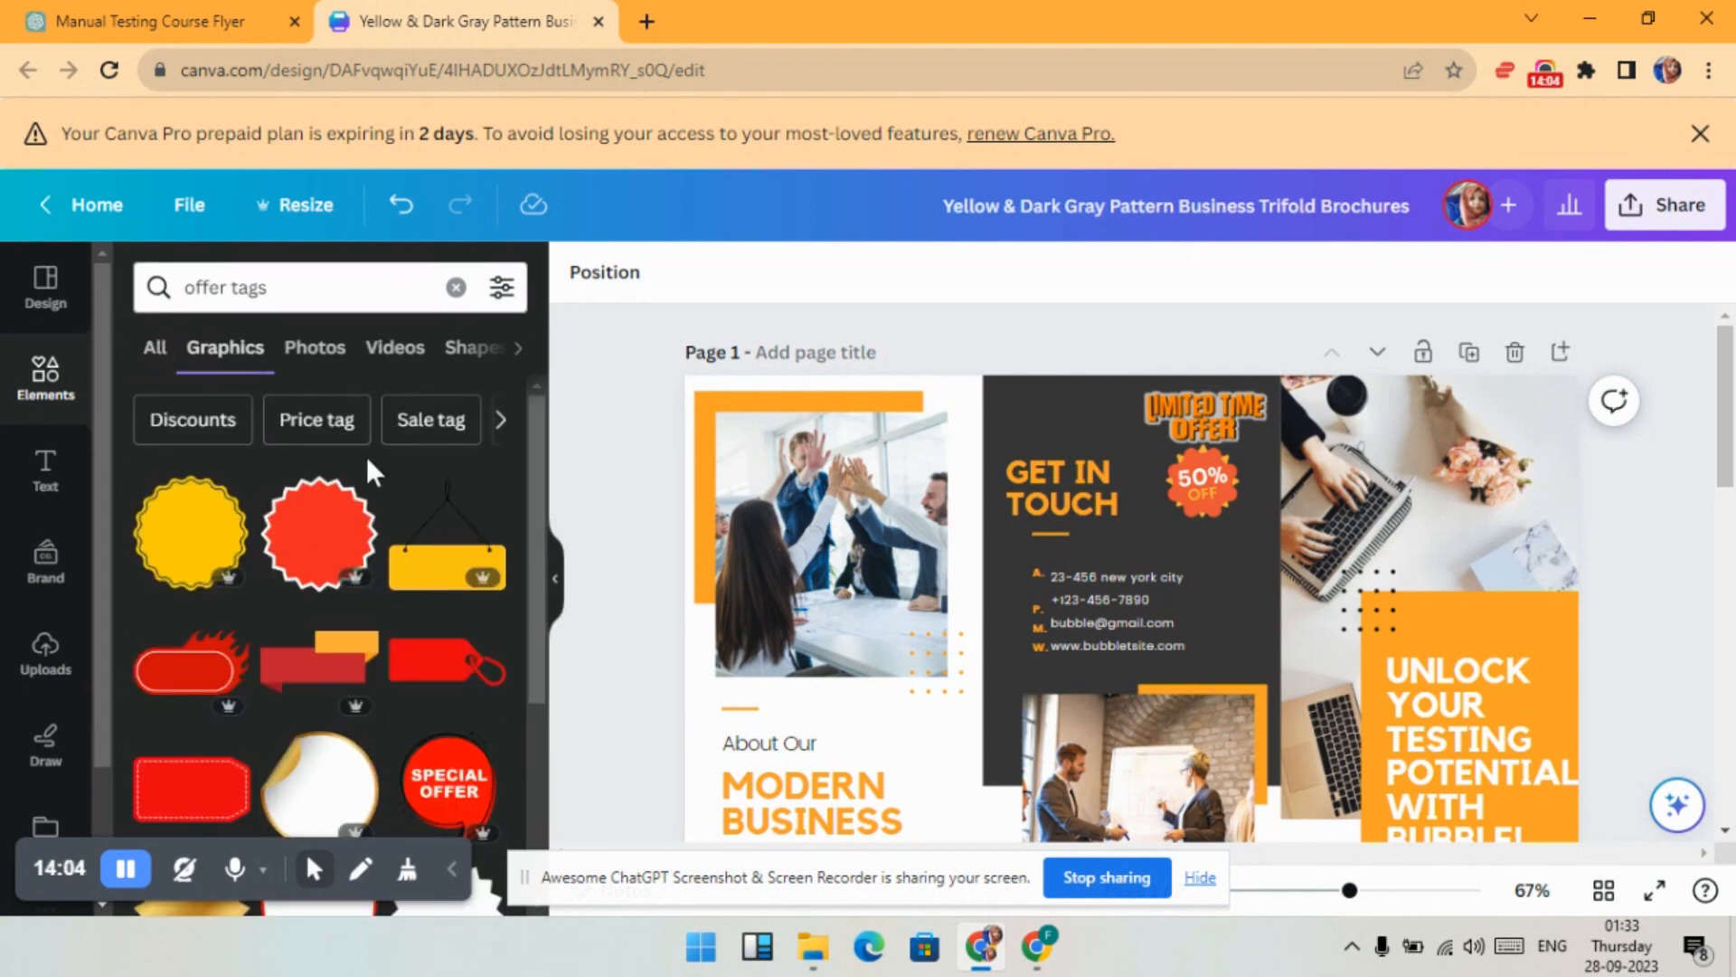
pyautogui.scroll(-4, 367, 454)
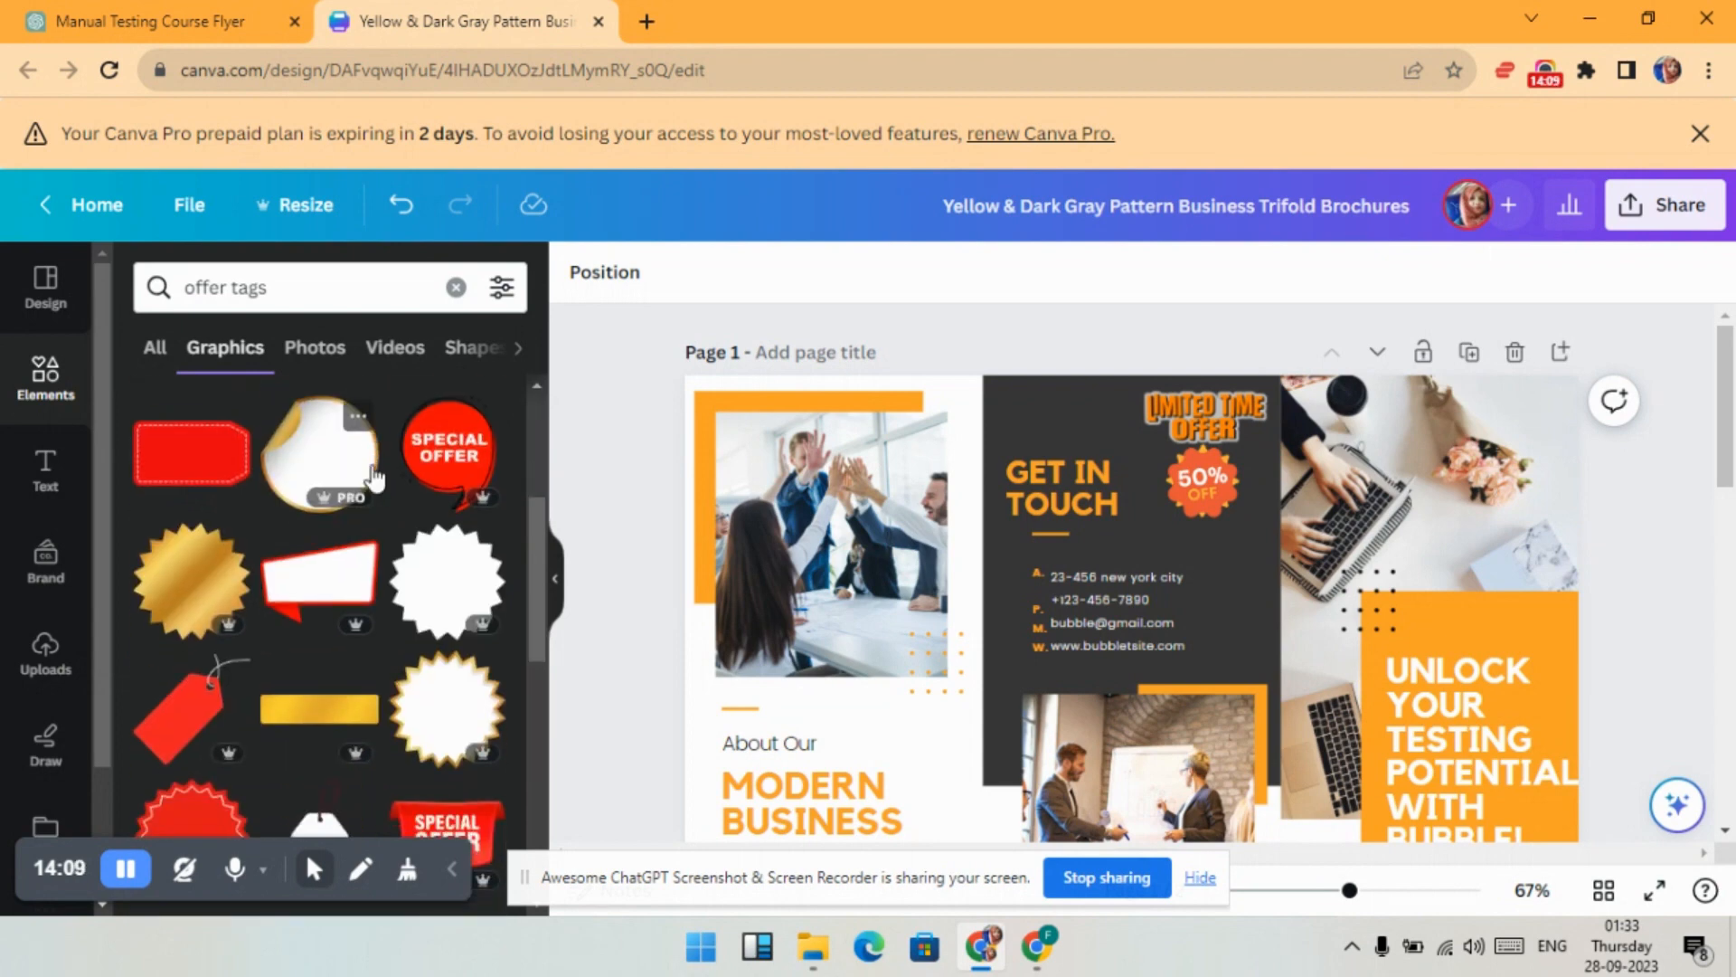
pyautogui.scroll(-2, 374, 477)
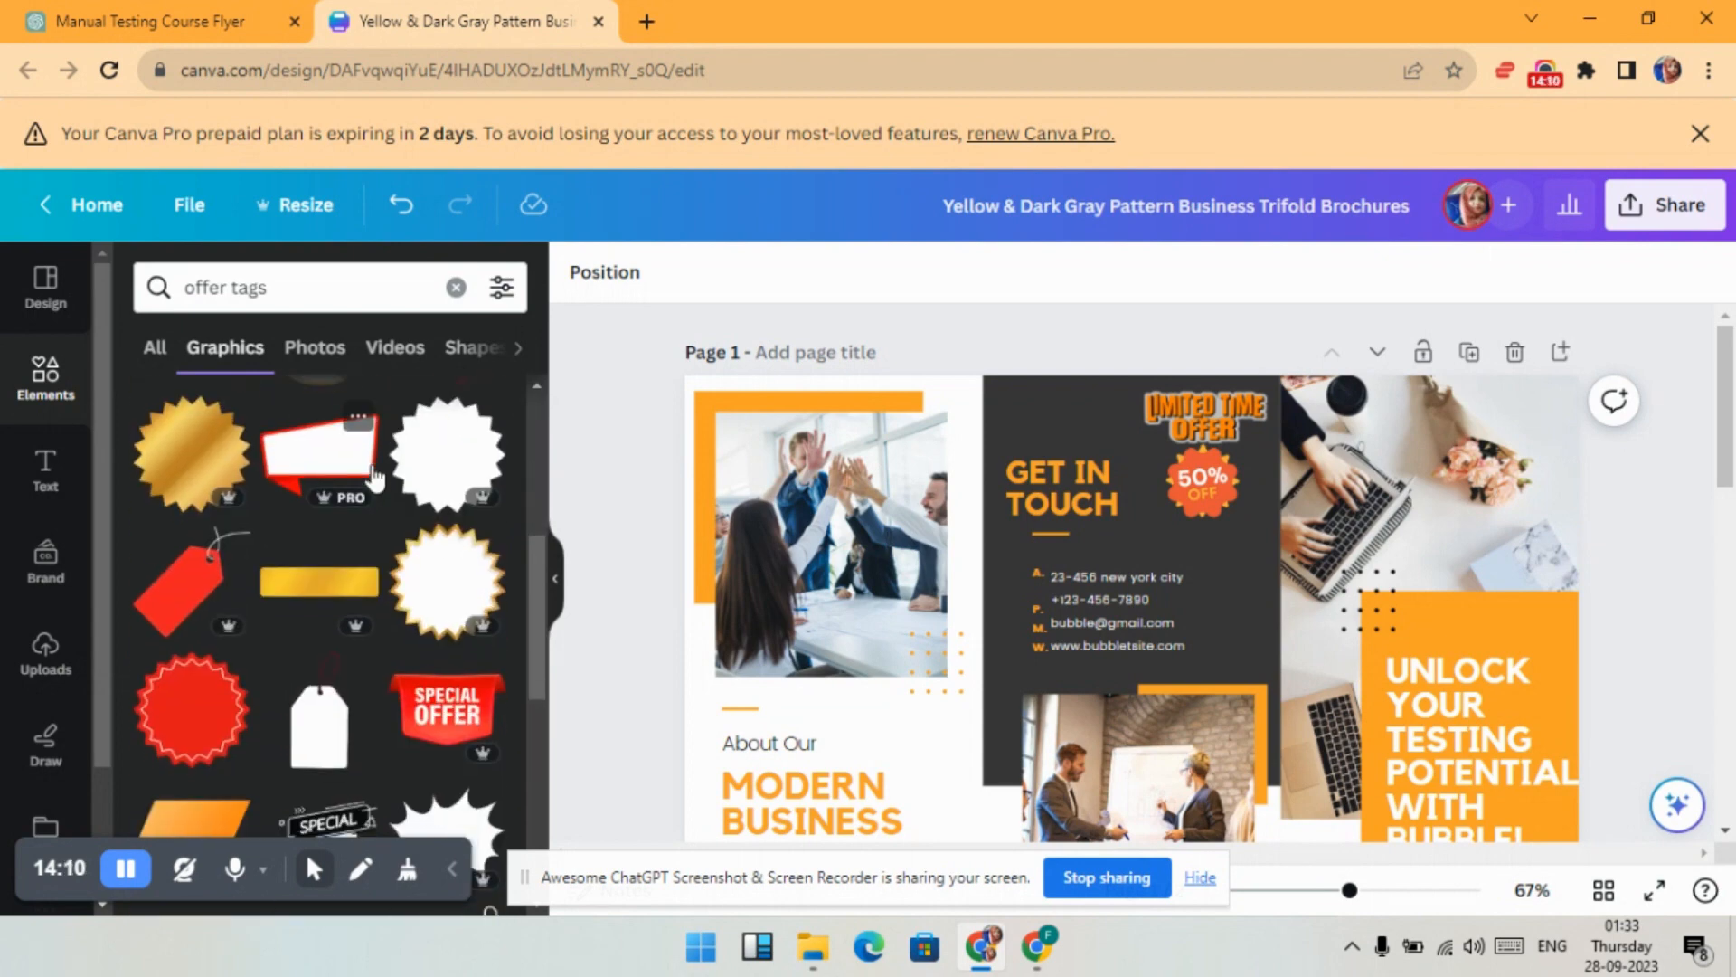
pyautogui.click(206, 573)
# - Shrink the red tag, tilt it about 41°, and set it just above GET IN TOUCH
pyautogui.moveTo(1136, 743); pyautogui.dragTo(1221, 593)
pyautogui.moveTo(1069, 705); pyautogui.dragTo(1205, 580)
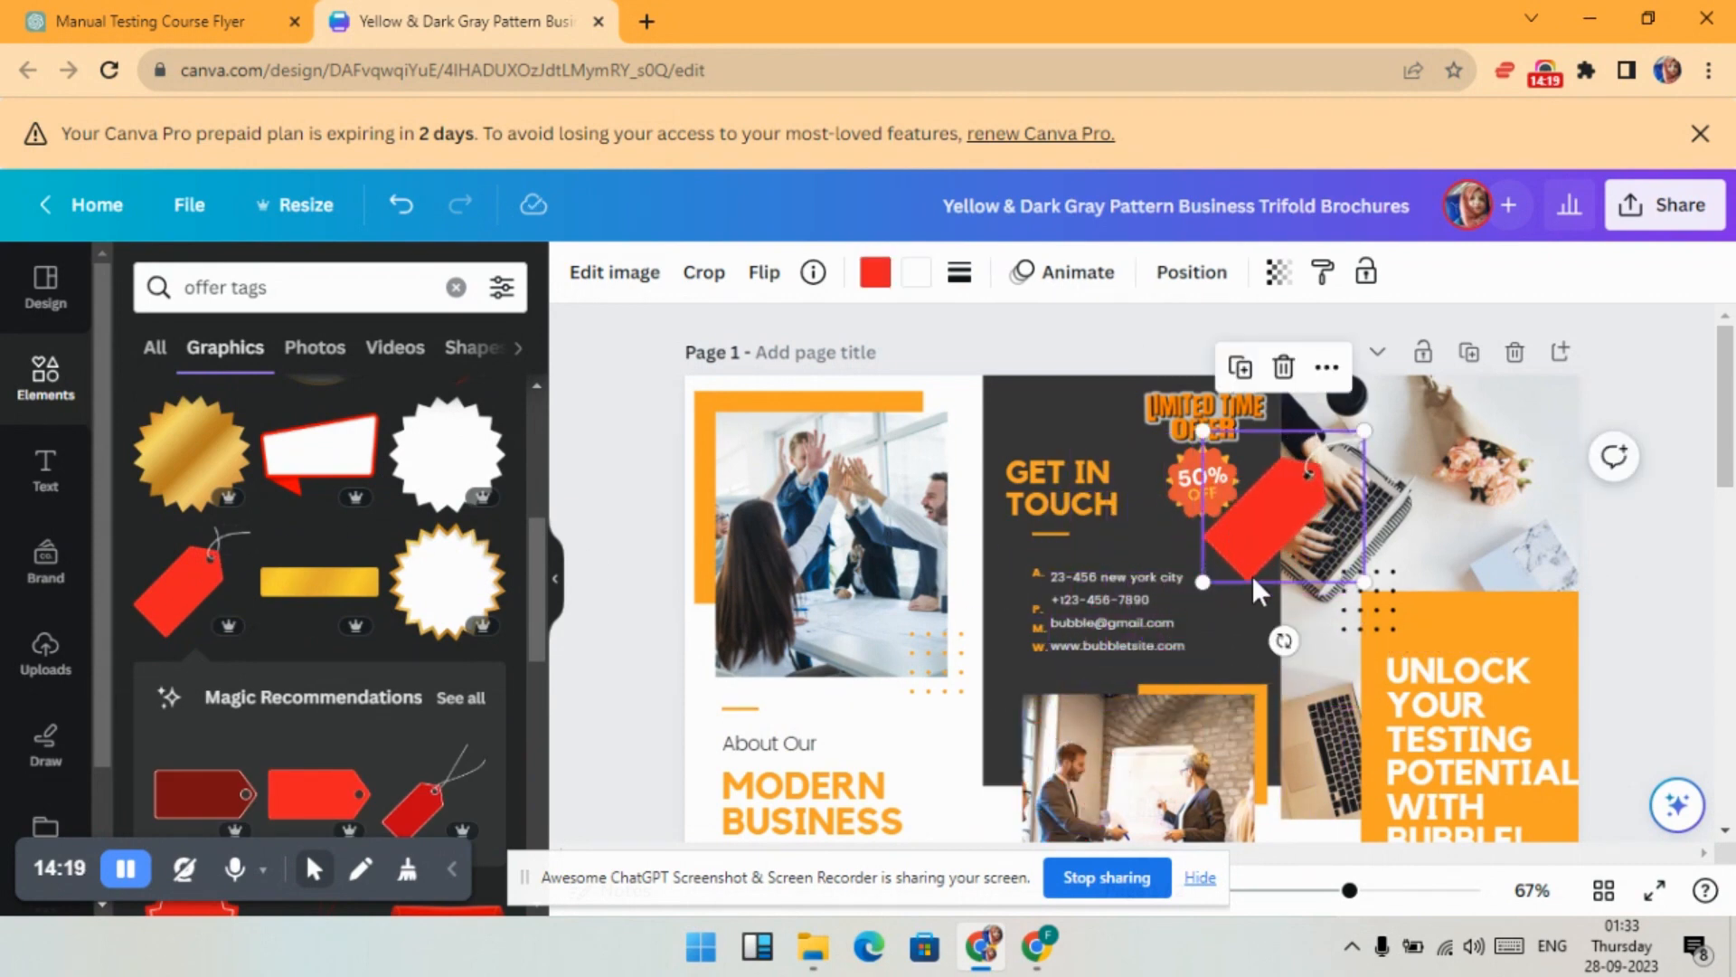
pyautogui.moveTo(1283, 640); pyautogui.dragTo(1249, 551)
pyautogui.moveTo(1257, 491); pyautogui.dragTo(1042, 402)
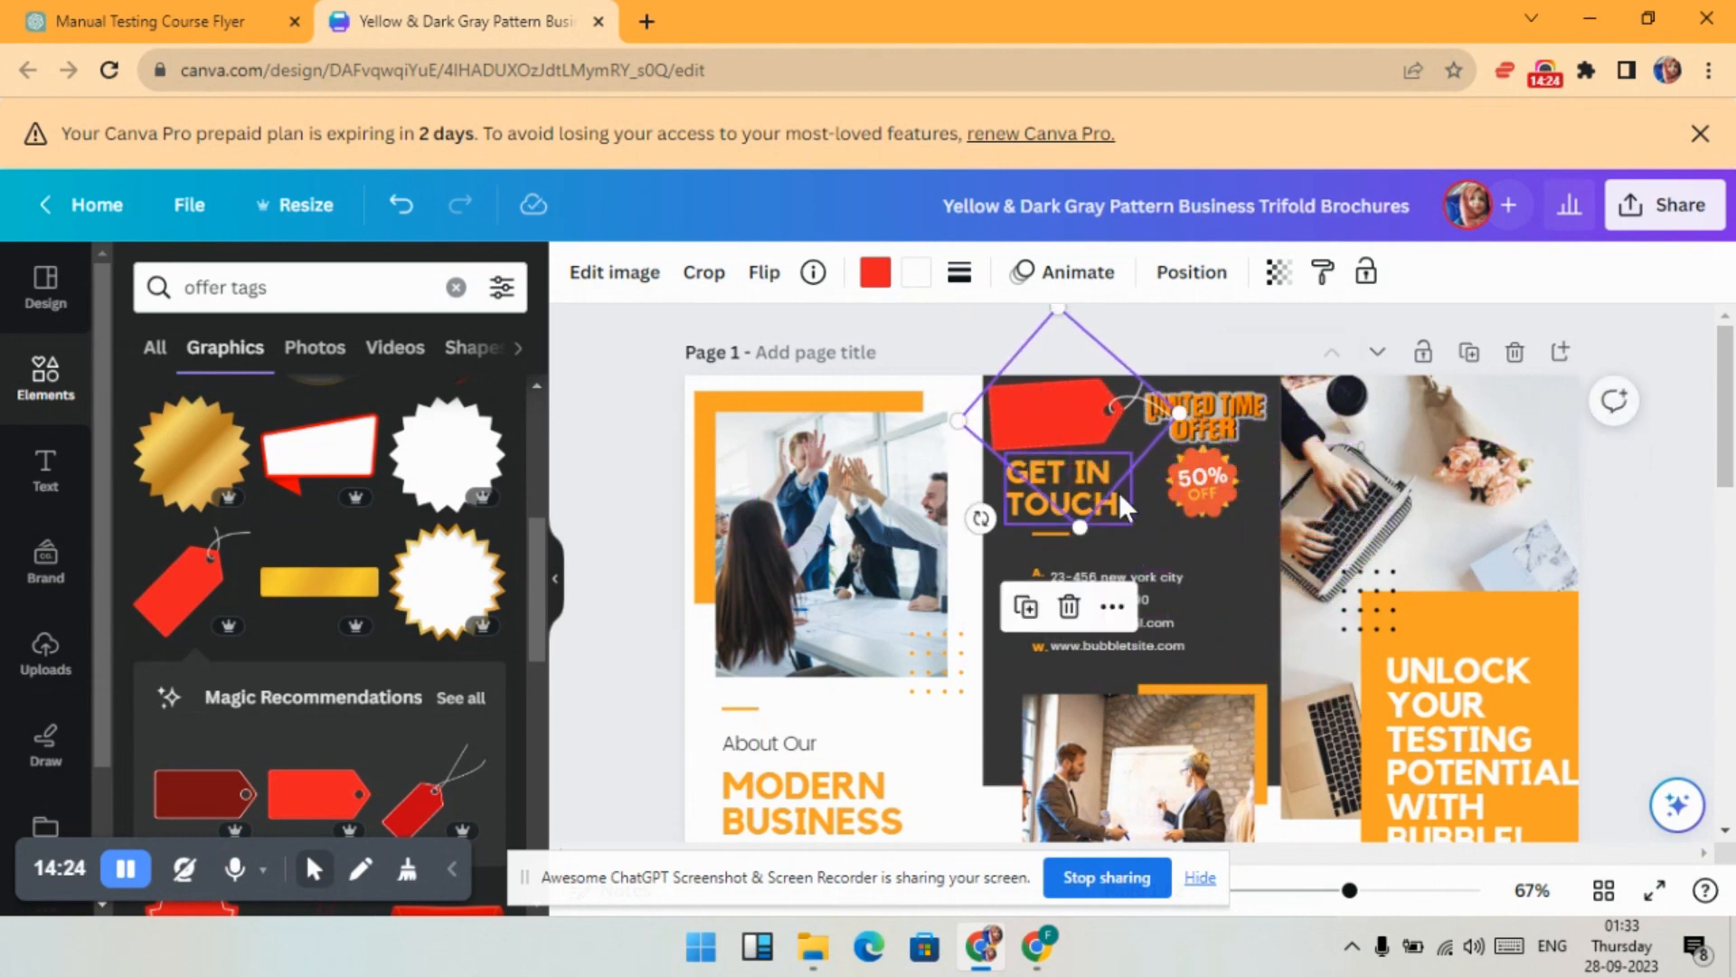
pyautogui.moveTo(1080, 527); pyautogui.dragTo(1075, 483)
pyautogui.moveTo(1063, 396); pyautogui.dragTo(1059, 421)
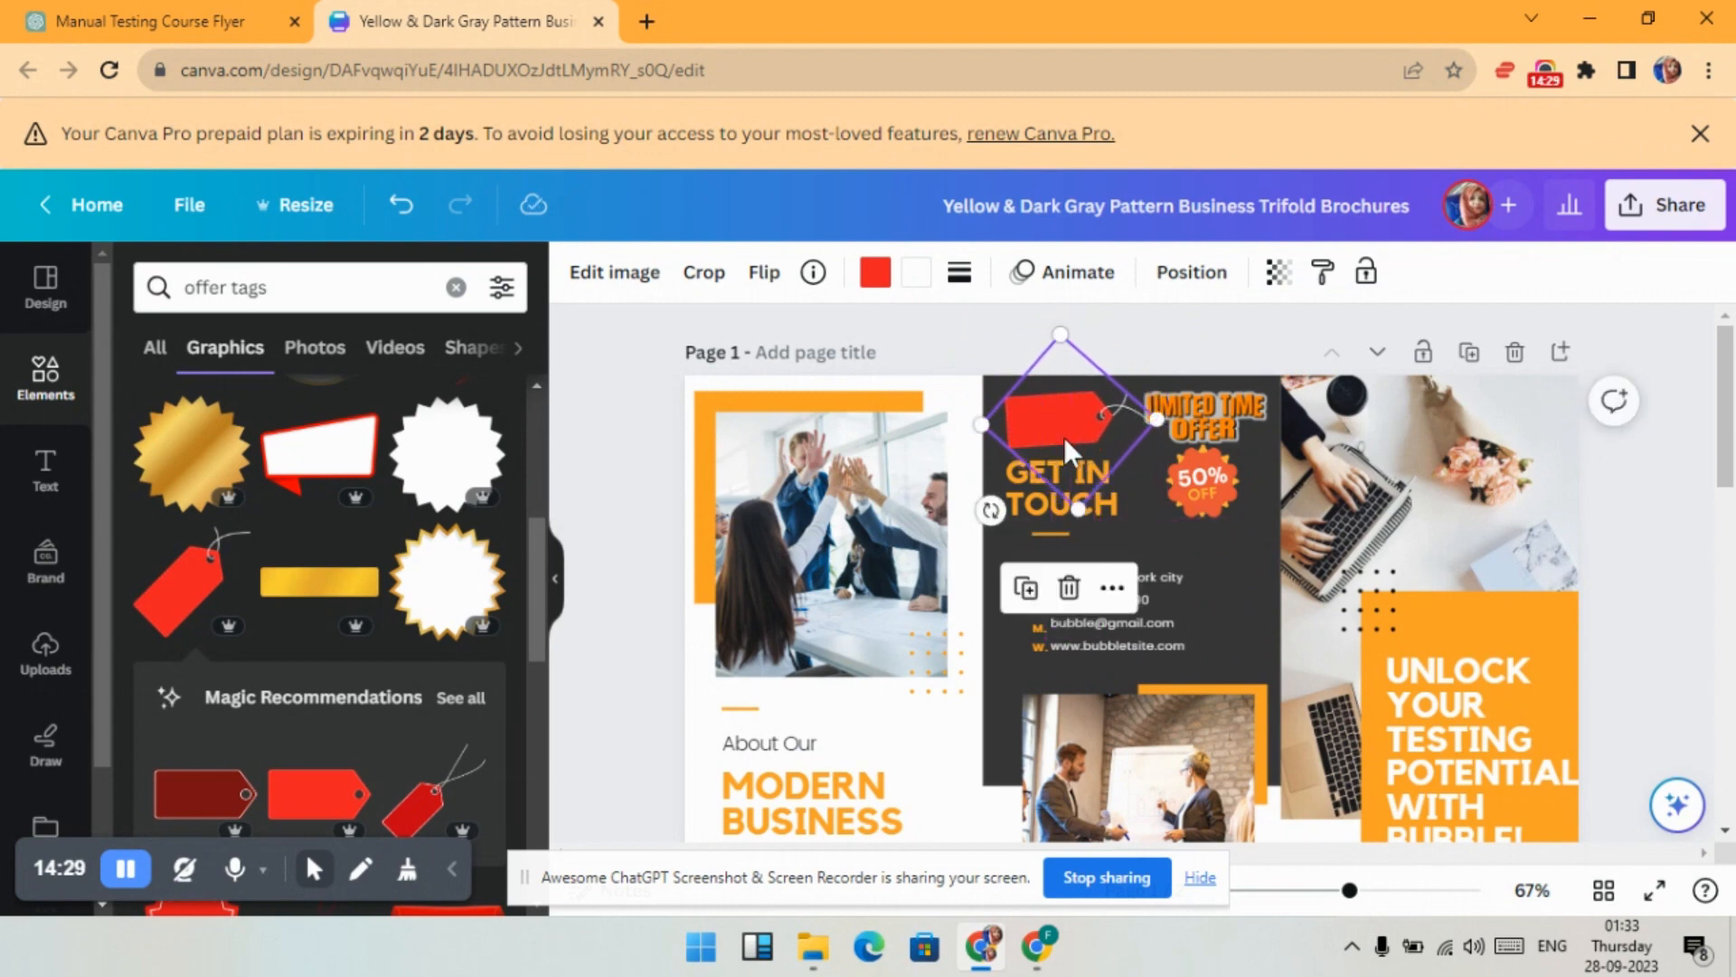
pyautogui.click(935, 324)
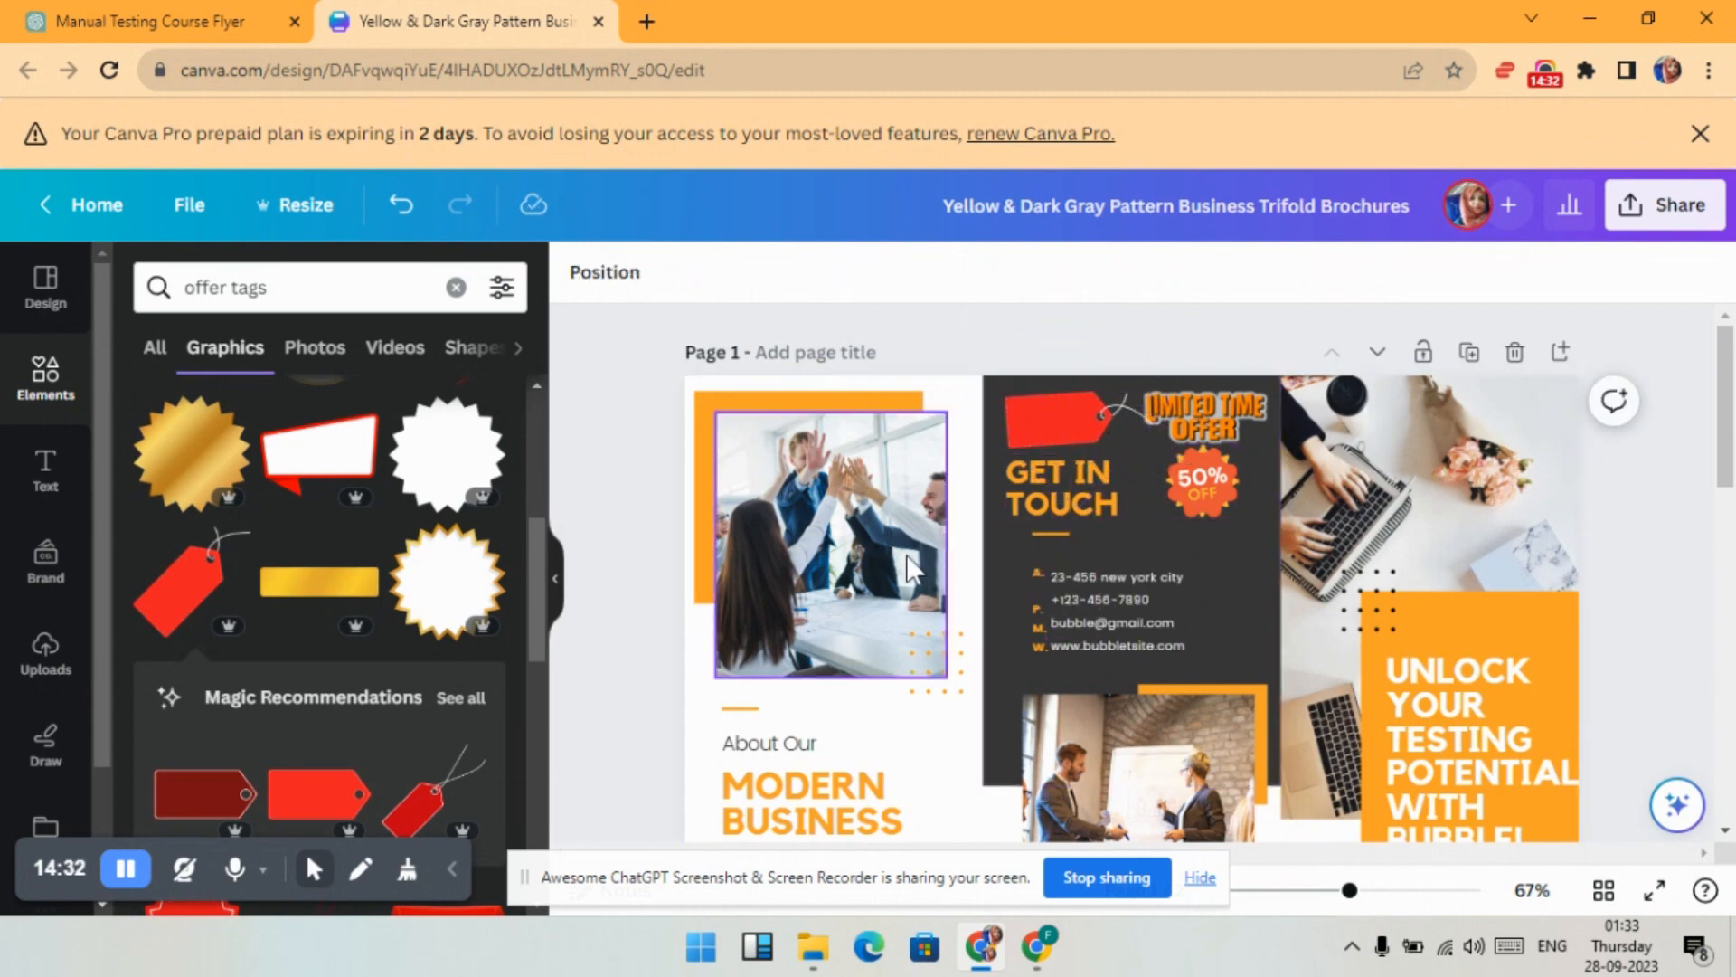
# - Paste the '$1000 ONLY' text, enlarge its font, and move it onto the red tag
pyautogui.hotkey('ctrl', 'v')
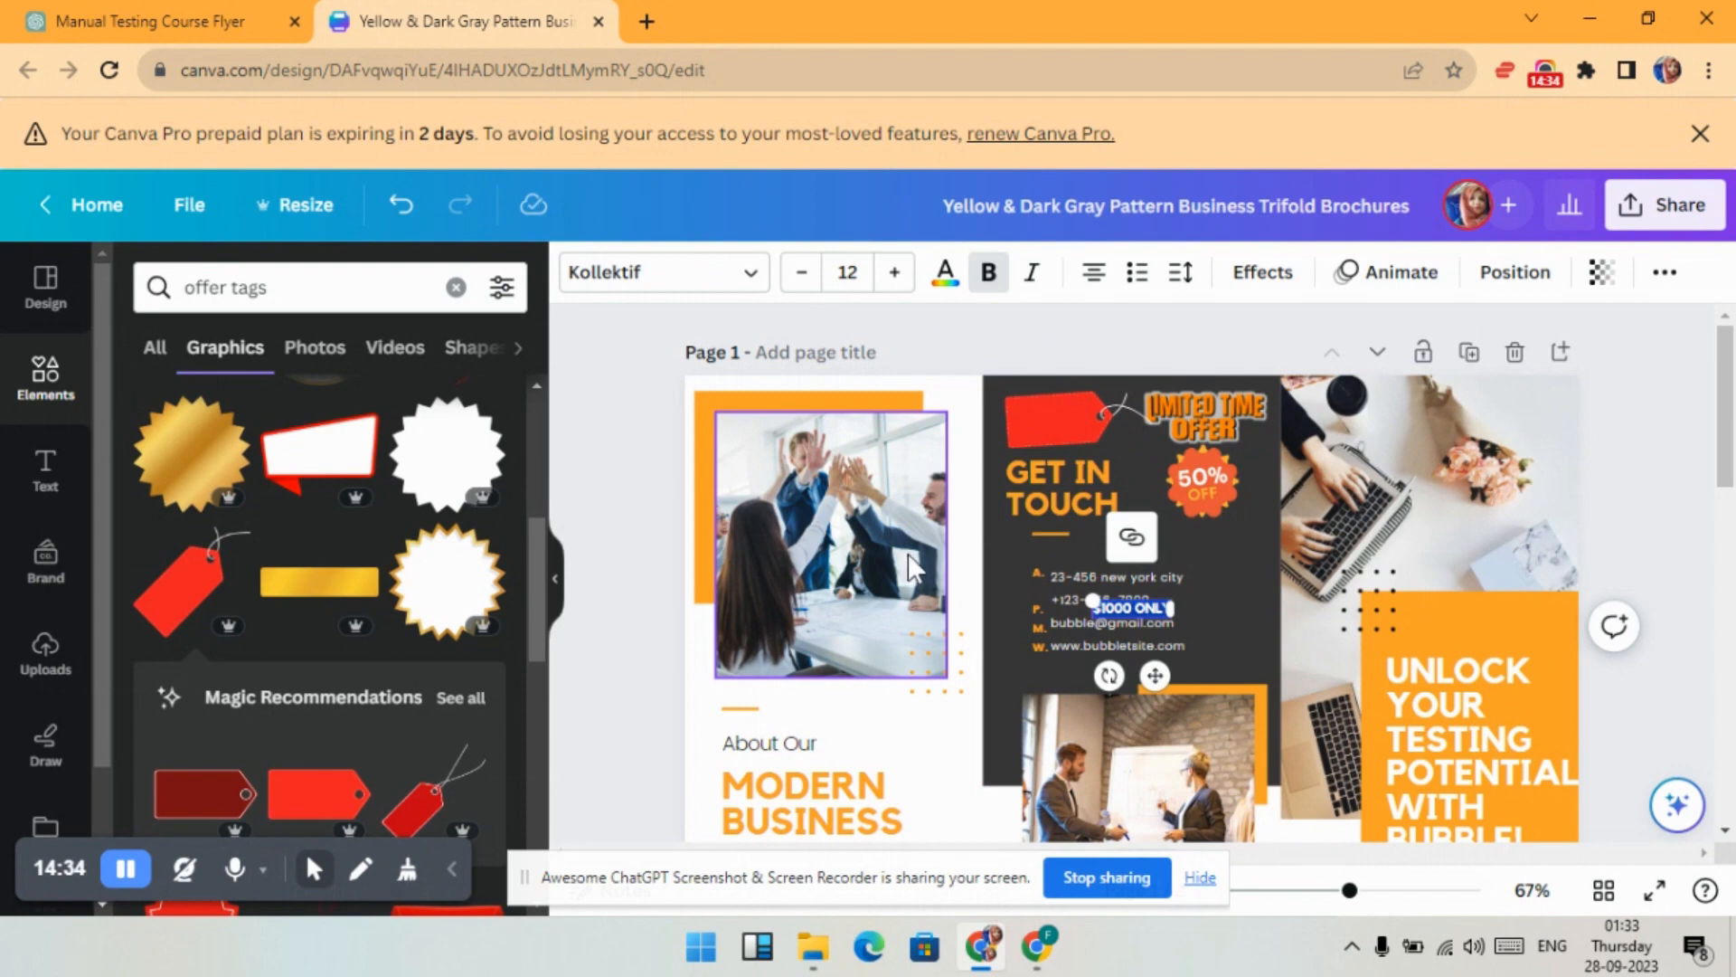
pyautogui.click(894, 279)
pyautogui.click(894, 279)
pyautogui.click(895, 279)
pyautogui.click(894, 279)
pyautogui.click(894, 280)
pyautogui.click(894, 280)
pyautogui.click(894, 279)
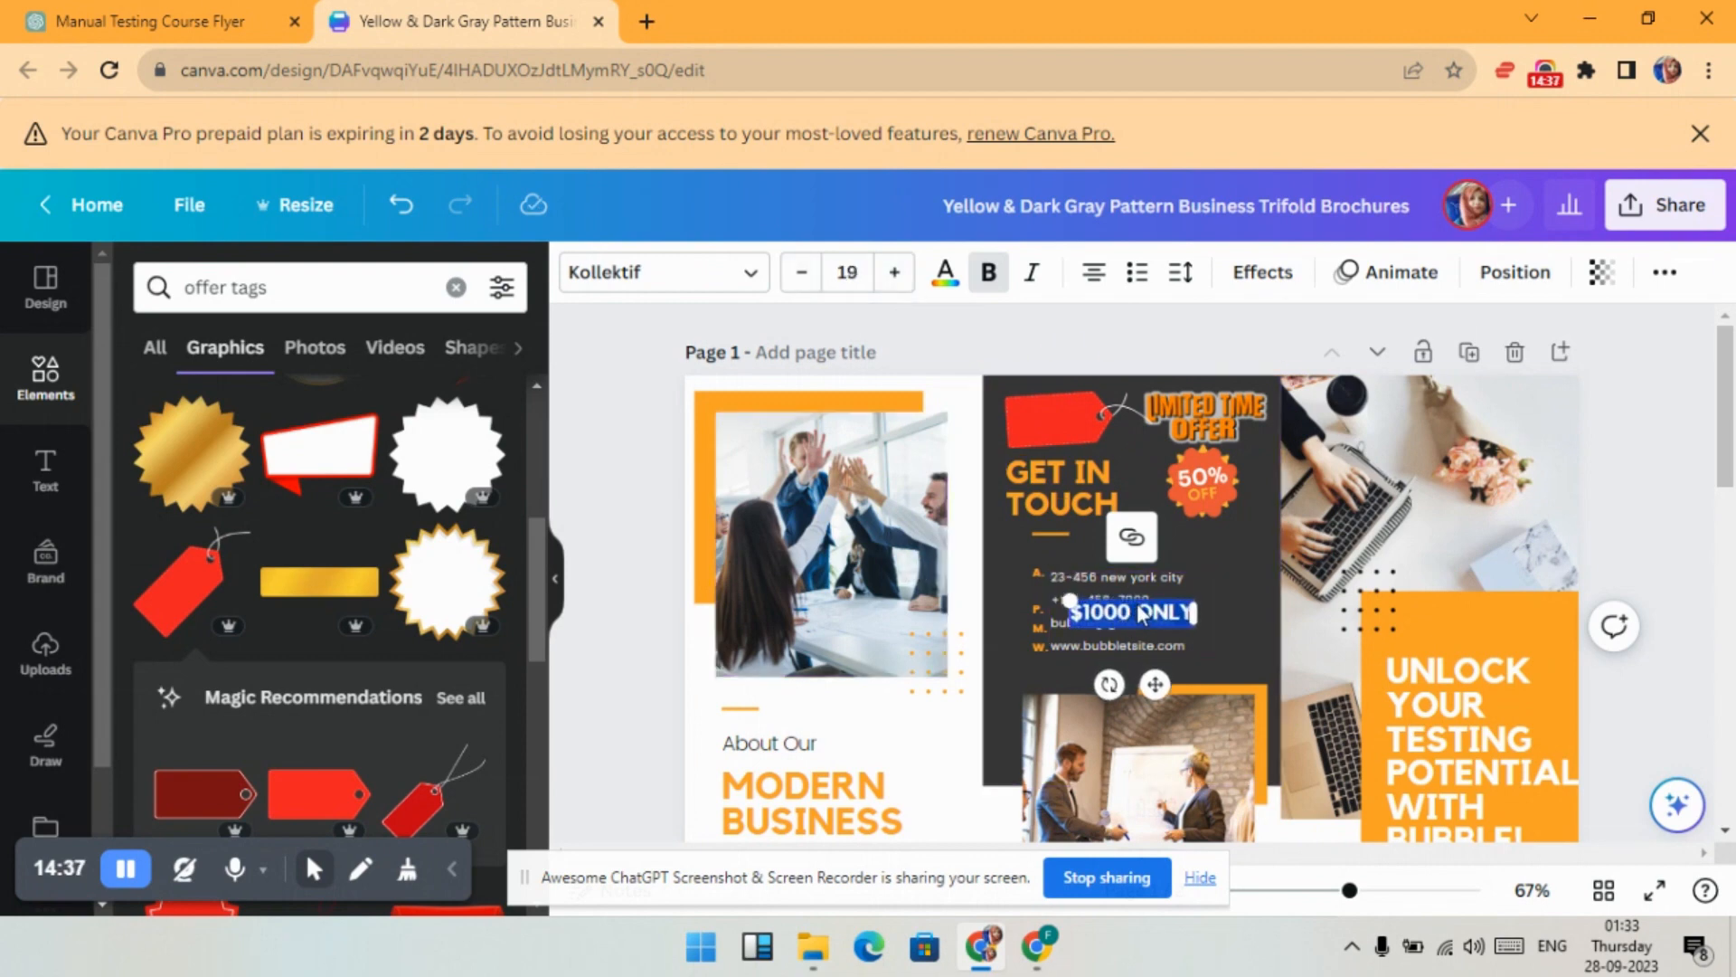
pyautogui.moveTo(1138, 597); pyautogui.dragTo(1105, 422)
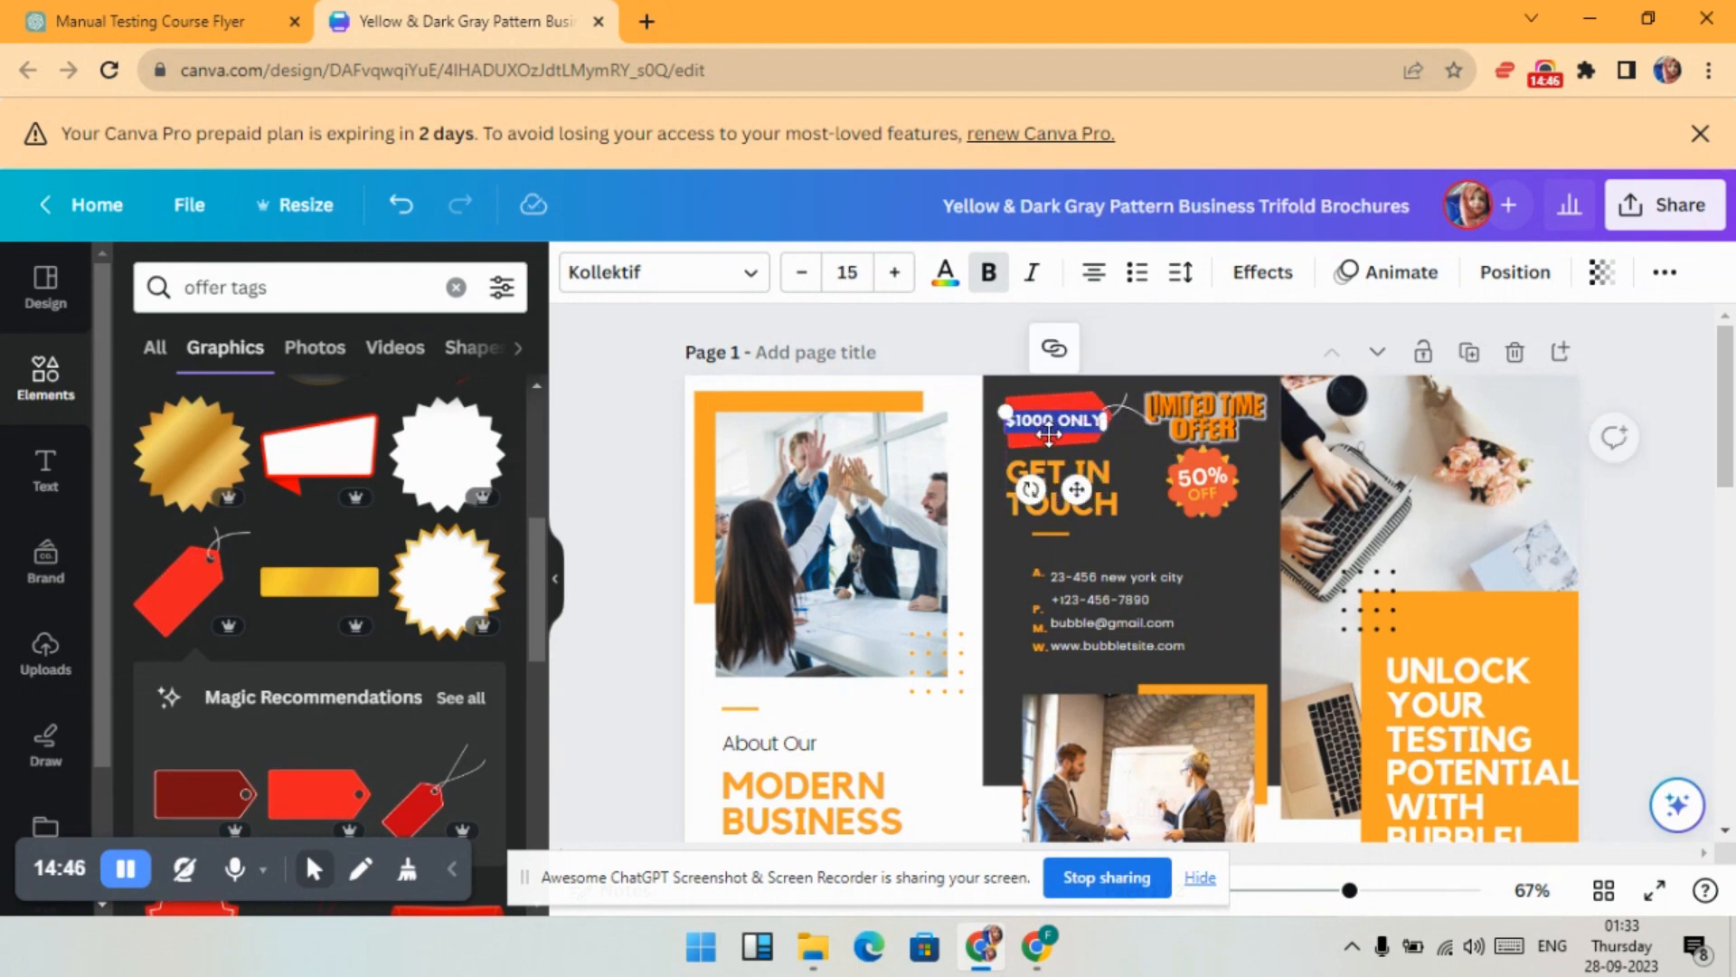
pyautogui.click(1132, 340)
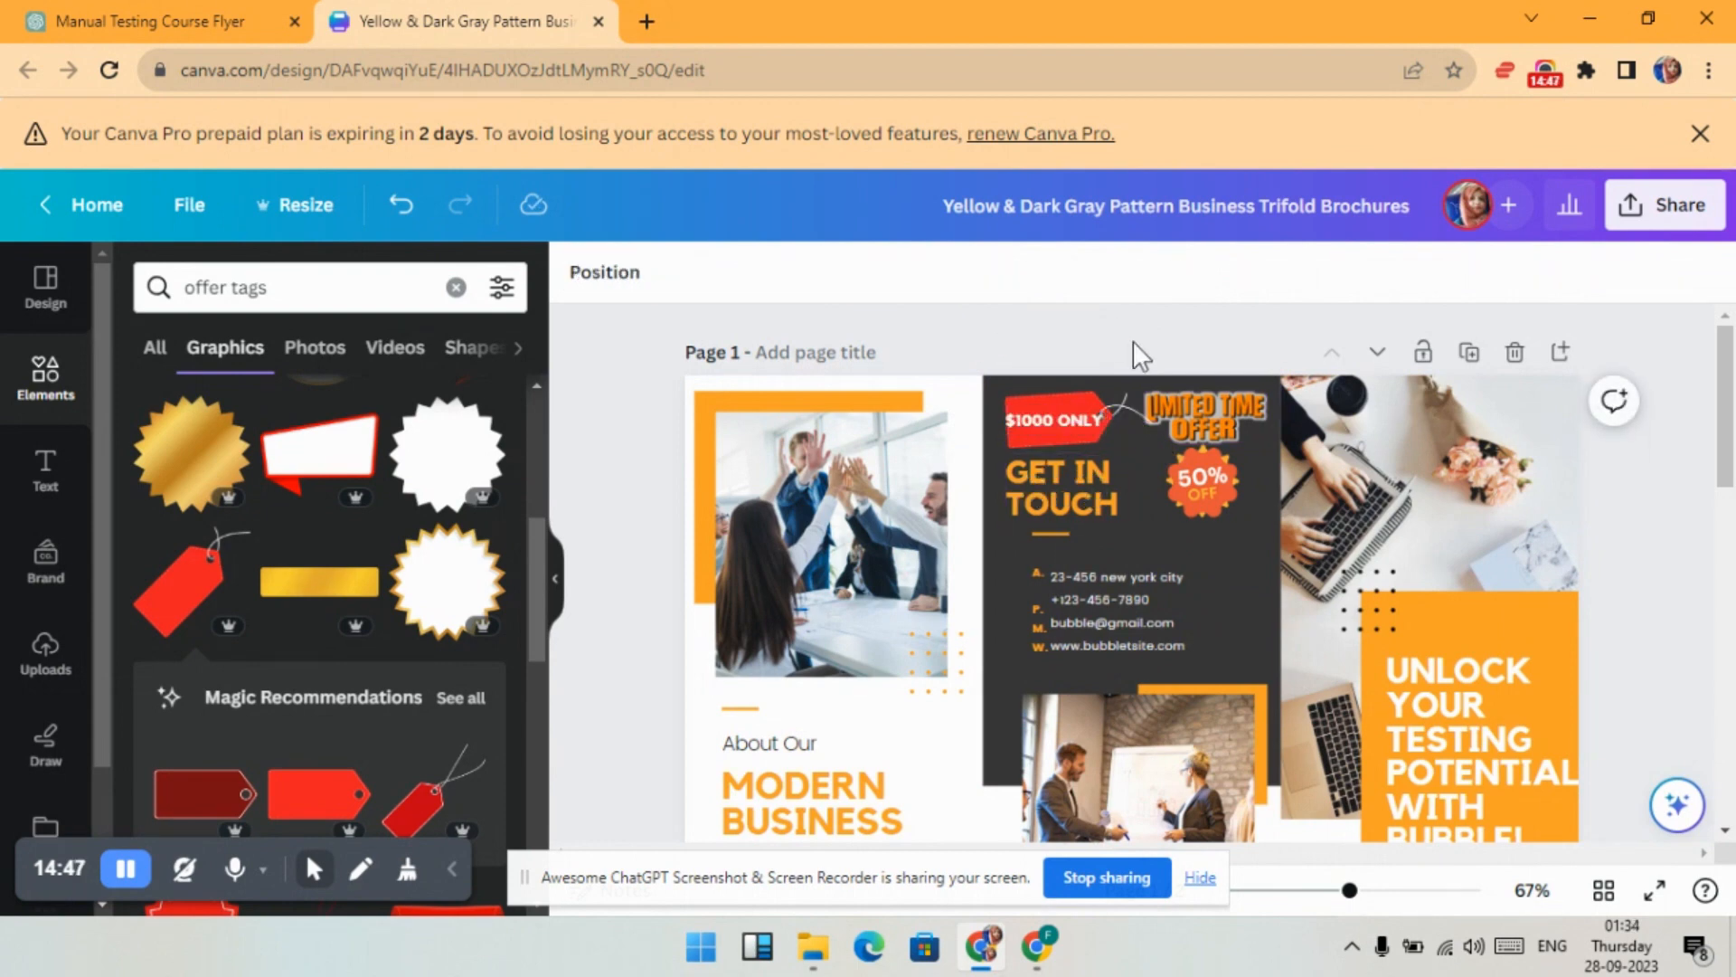
# - Tilt the $1000 ONLY text to match the tag, then select the ChatGPT course title line
pyautogui.click(1056, 420)
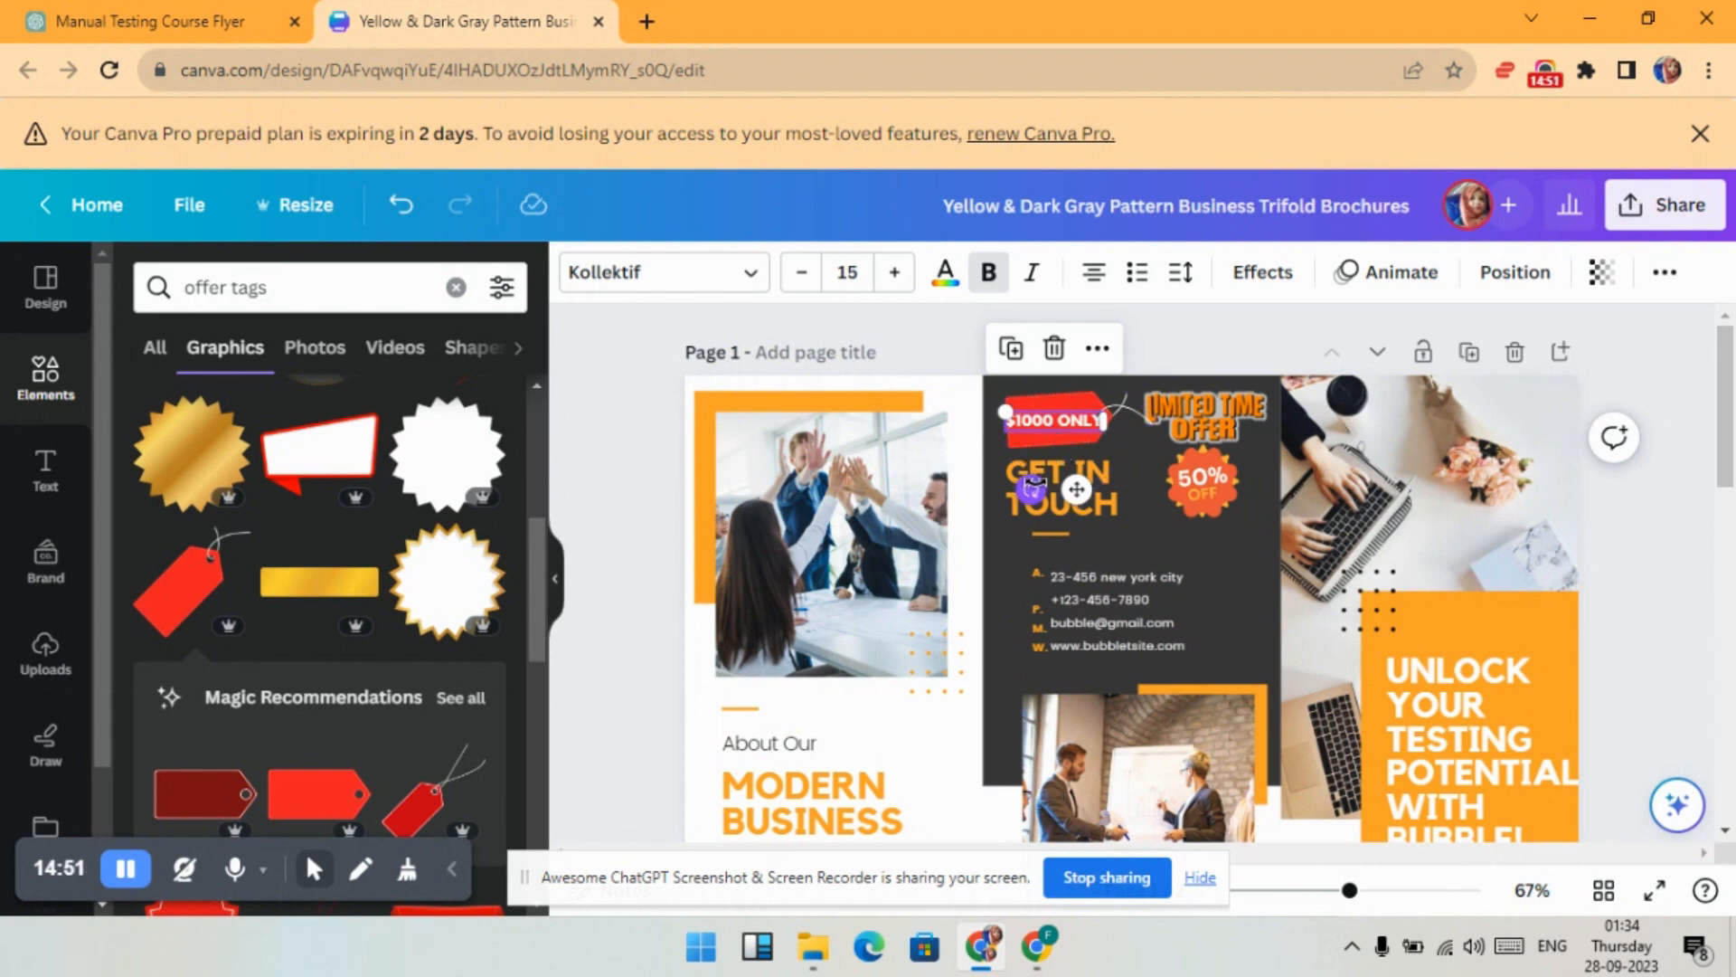
pyautogui.moveTo(1031, 489); pyautogui.dragTo(1014, 481)
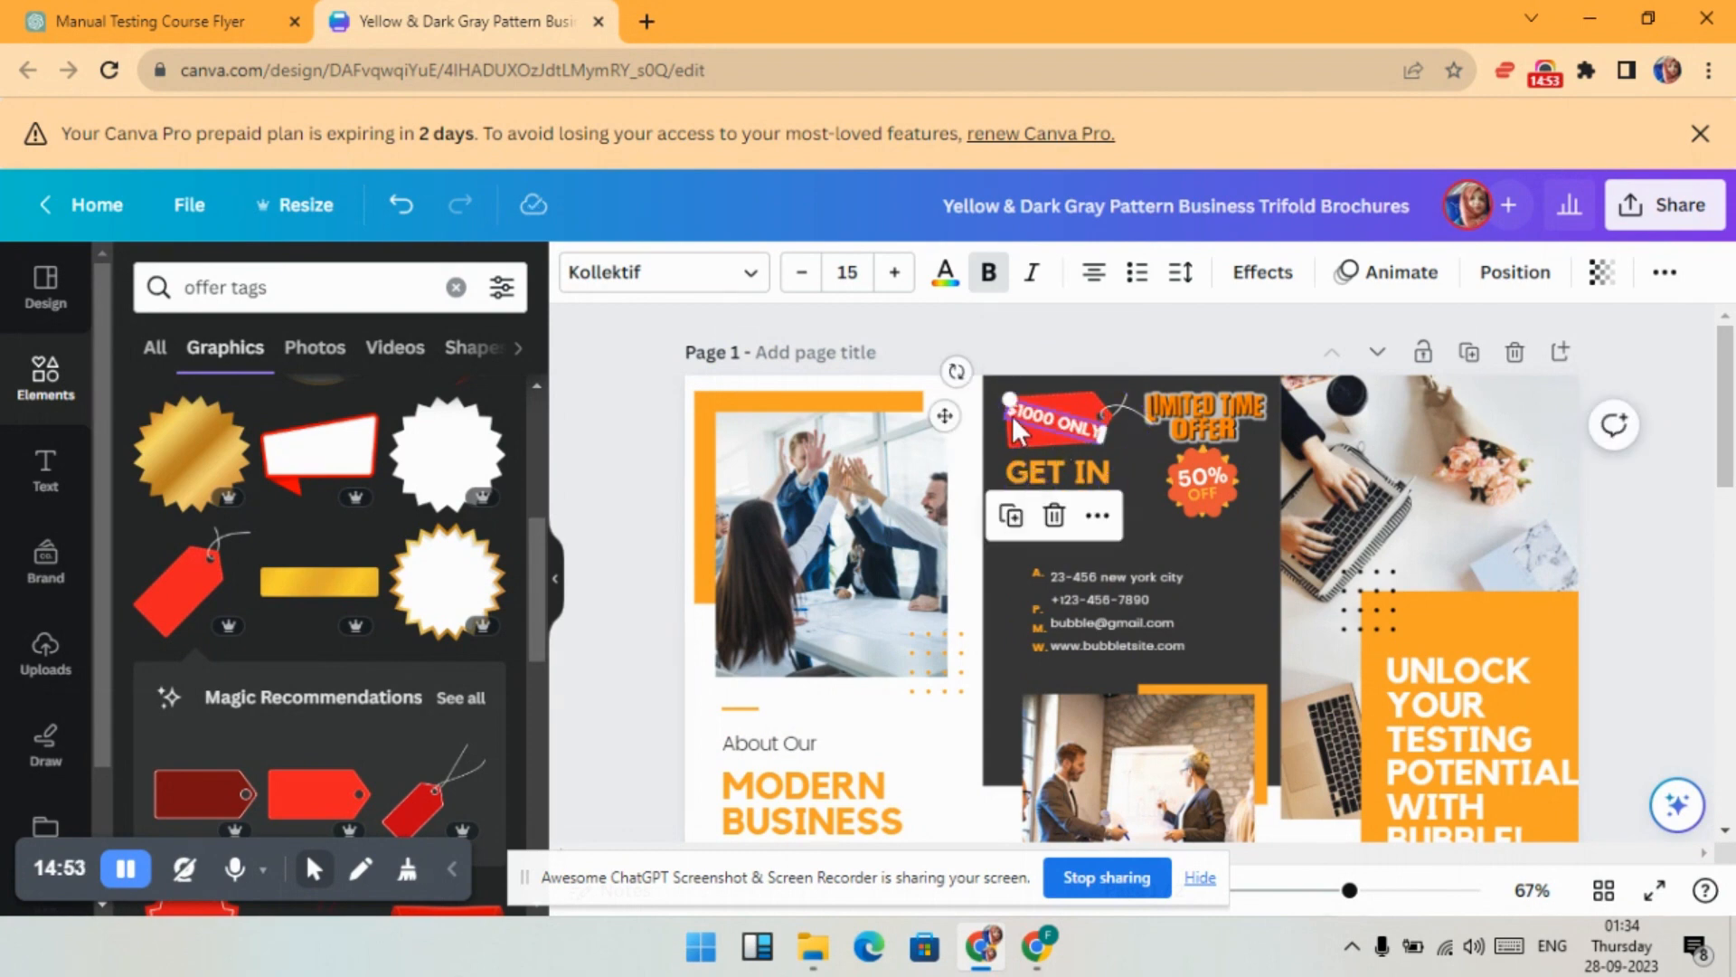
pyautogui.click(1105, 312)
pyautogui.scroll(-4, 1156, 564)
pyautogui.scroll(4, 861, 543)
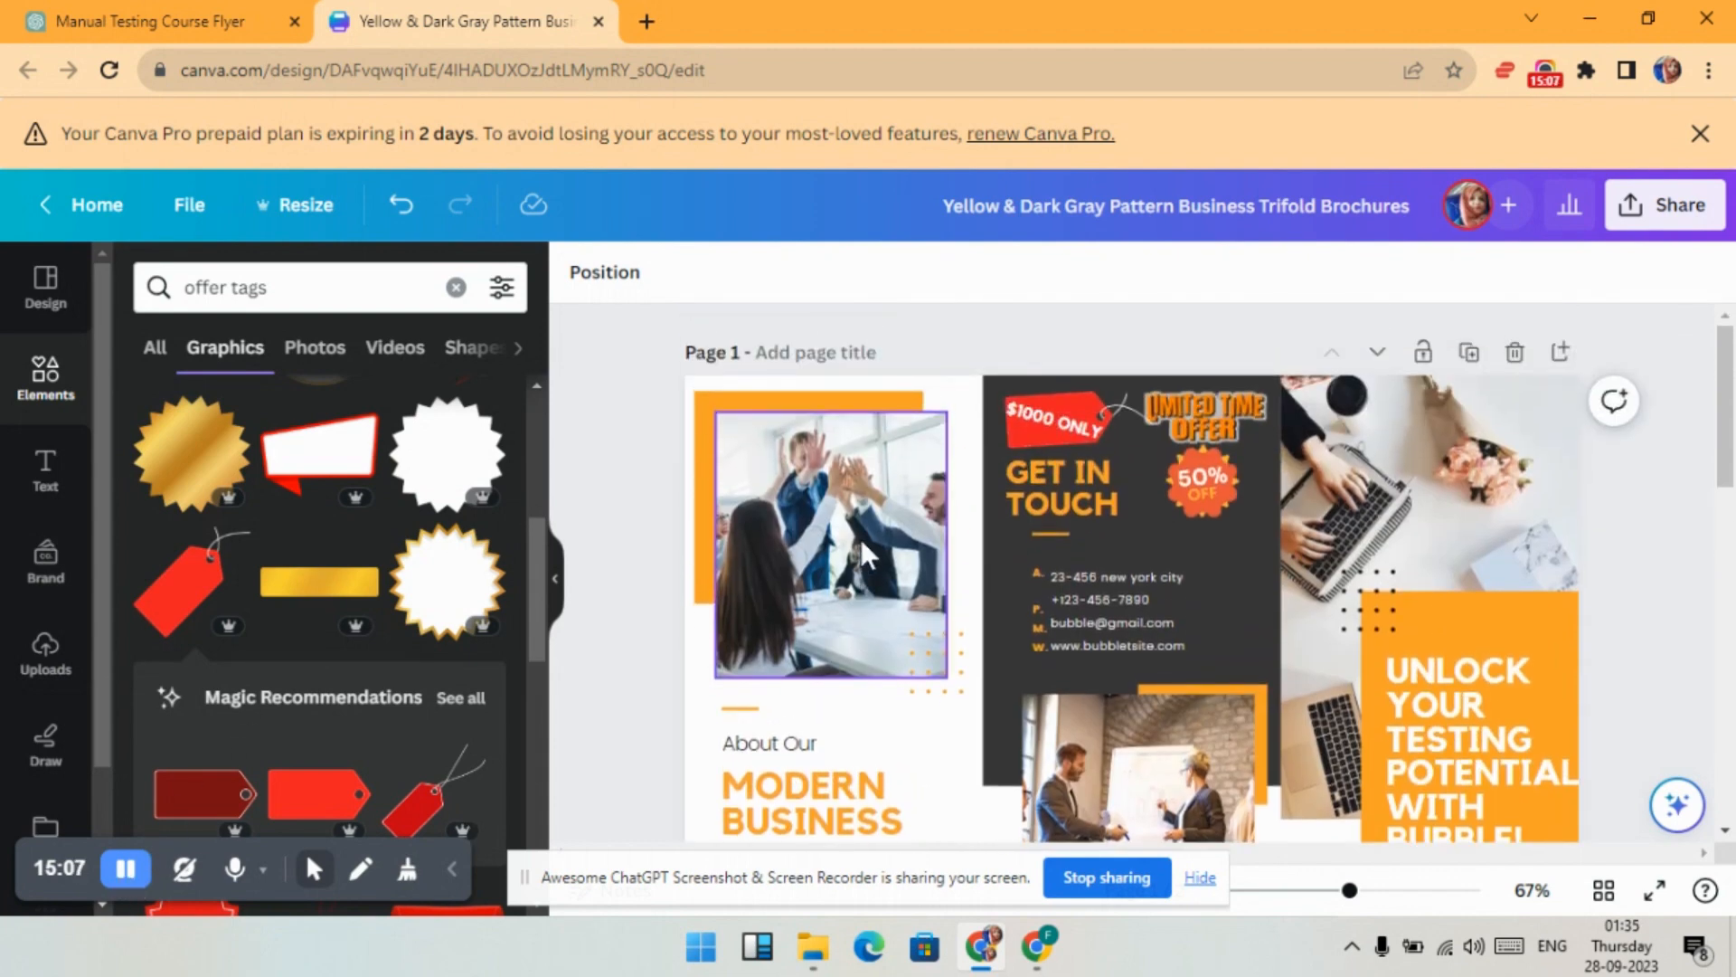
pyautogui.scroll(-1, 861, 536)
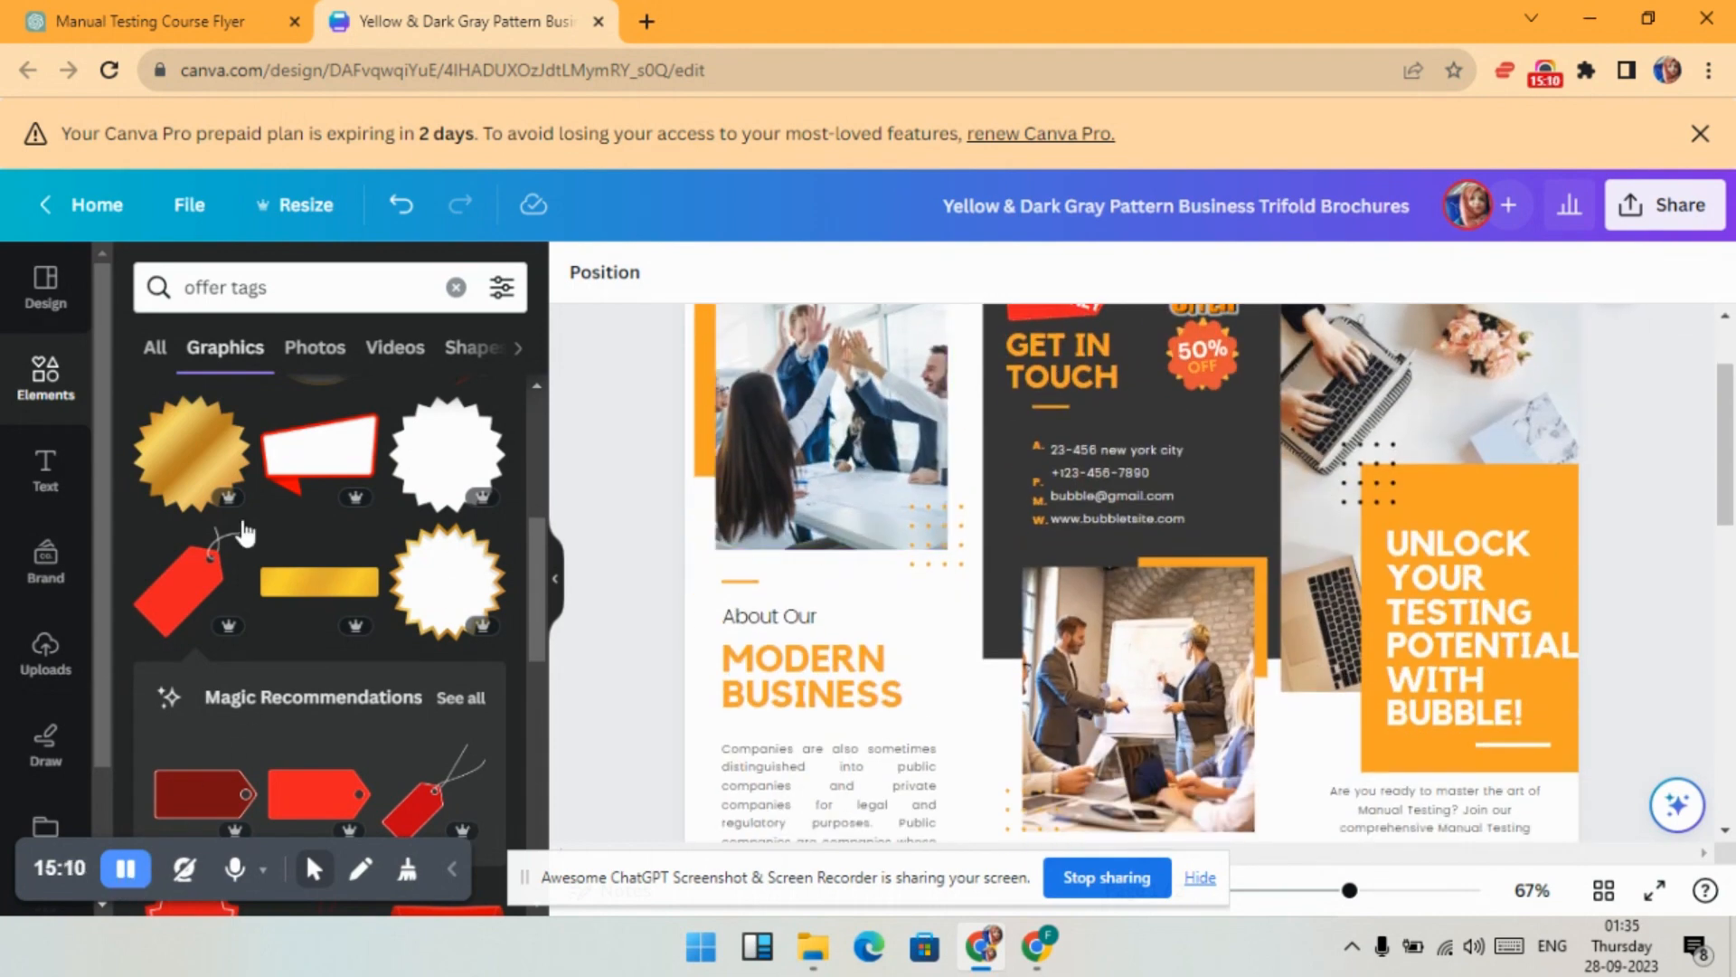
pyautogui.click(252, 18)
pyautogui.moveTo(615, 452); pyautogui.dragTo(809, 471)
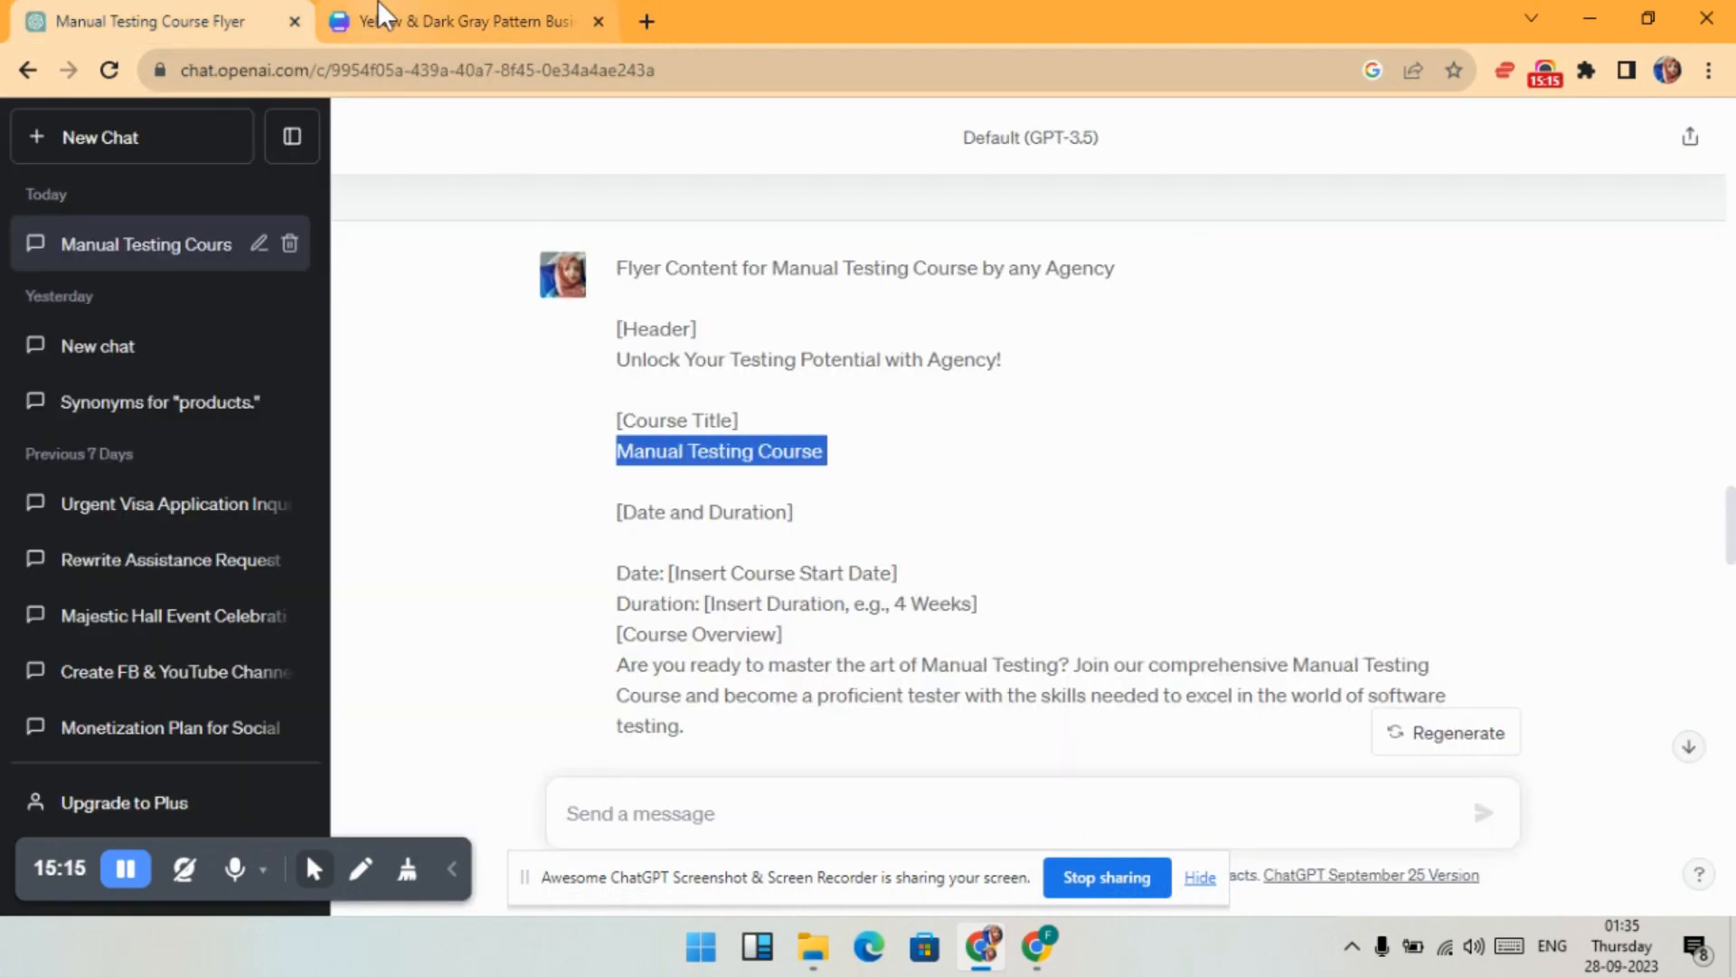
# - Replace the MODERN BUSINESS heading text with the pasted MANUAL TESTING COURSE
pyautogui.click(452, 20)
pyautogui.doubleClick(909, 704)
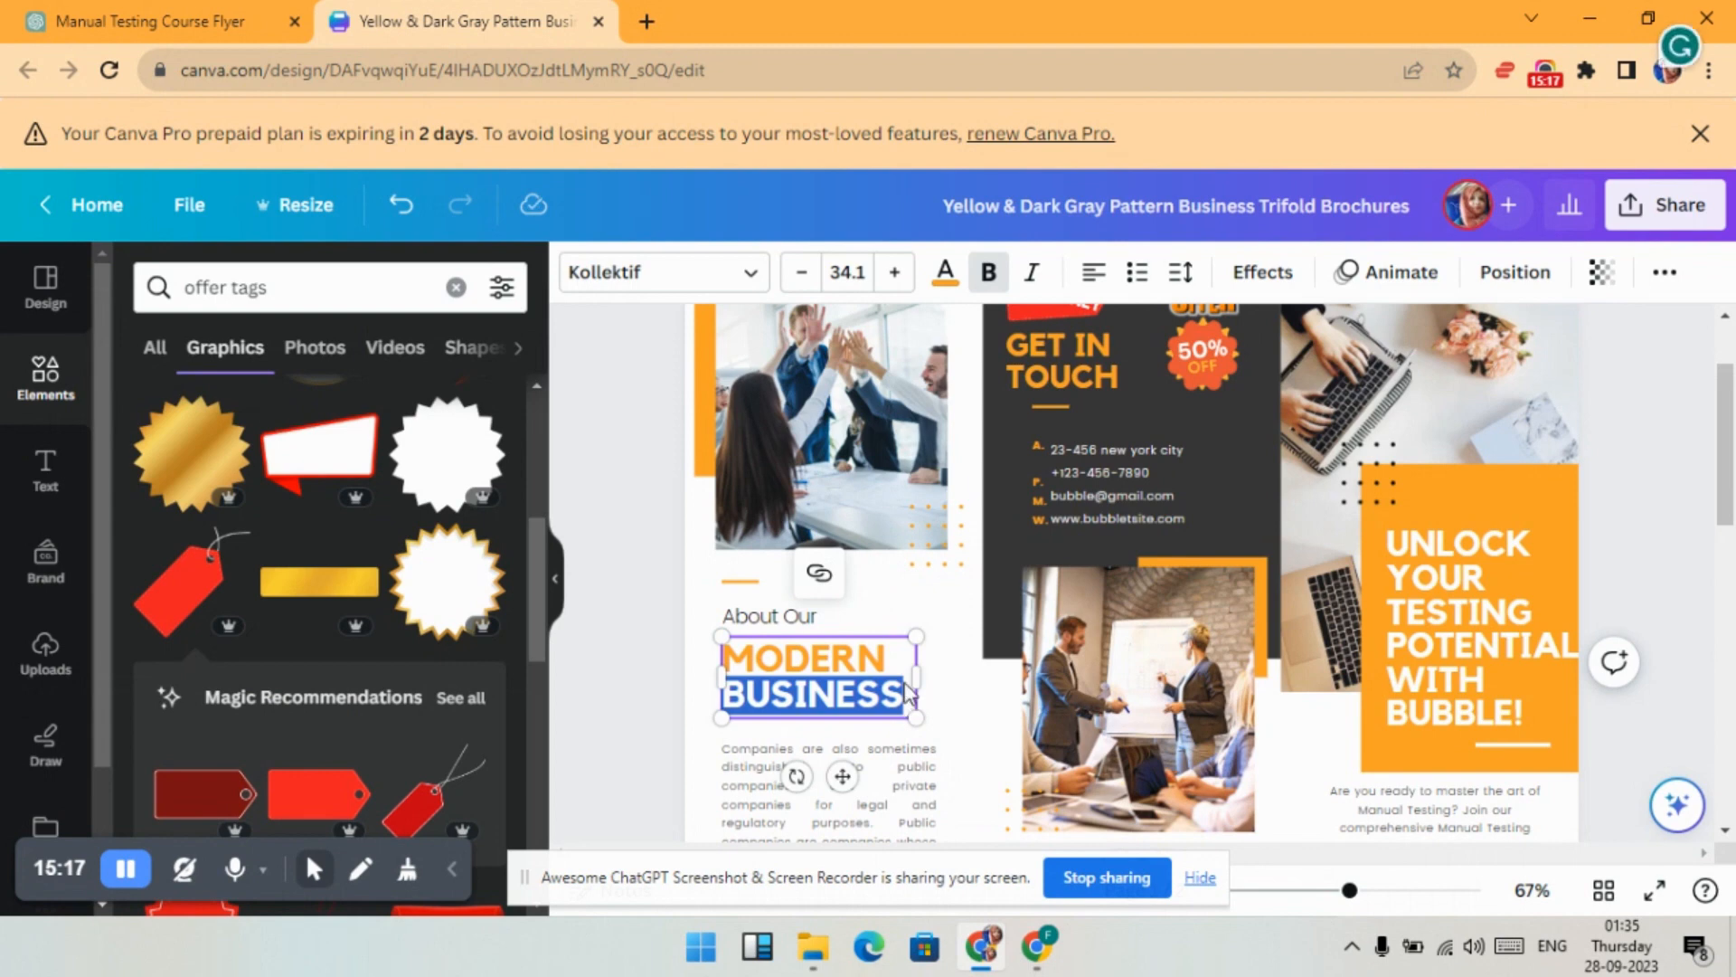
pyautogui.tripleClick(909, 703)
pyautogui.press('BackSpace')
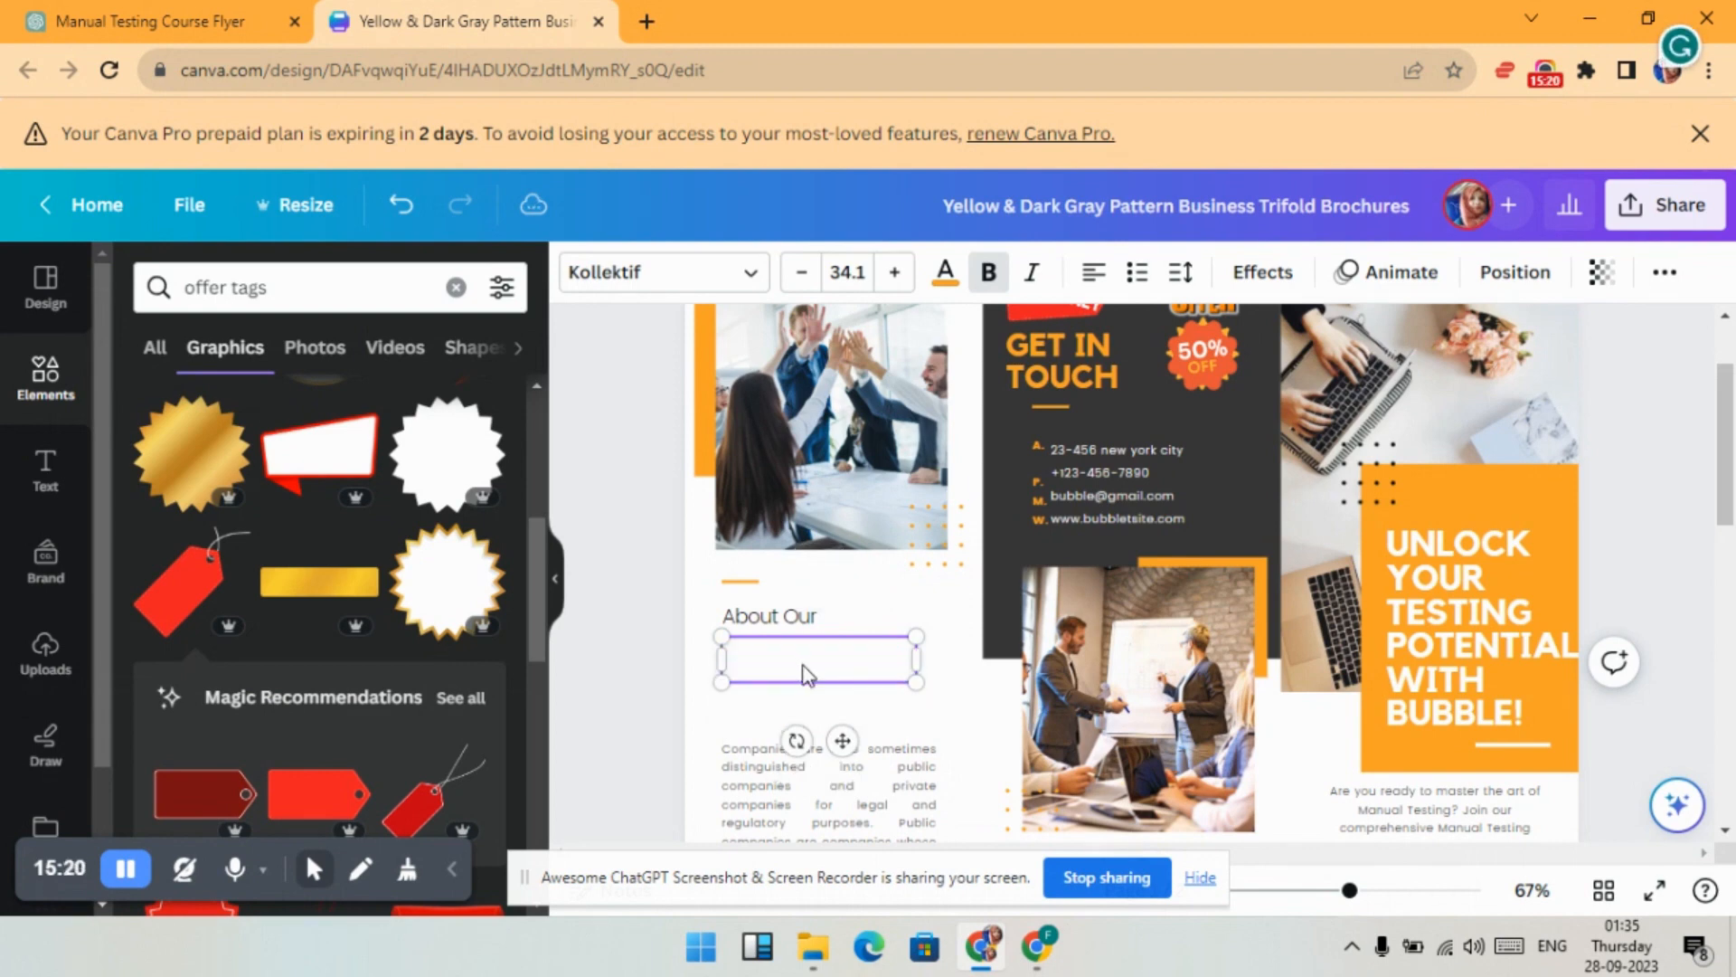
pyautogui.write('MANUAL TESTING COURSE')
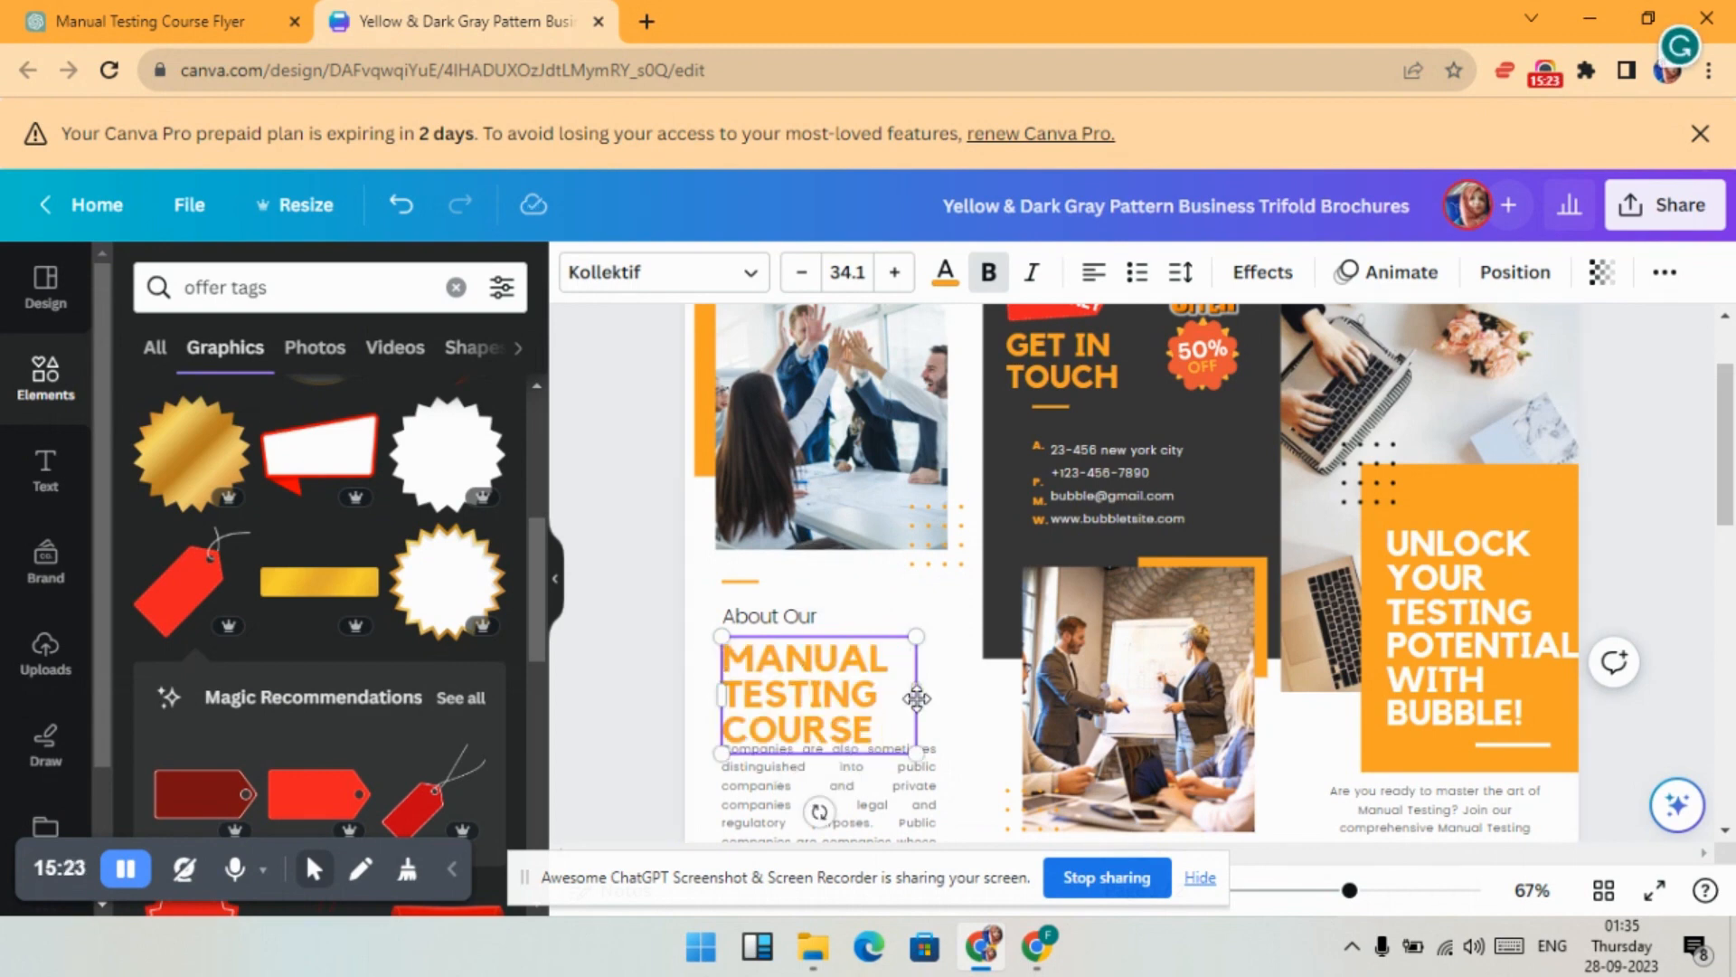
# - Widen the heading box, set it to 28.1 centred, and select the date and duration lines
pyautogui.moveTo(918, 701); pyautogui.dragTo(982, 698)
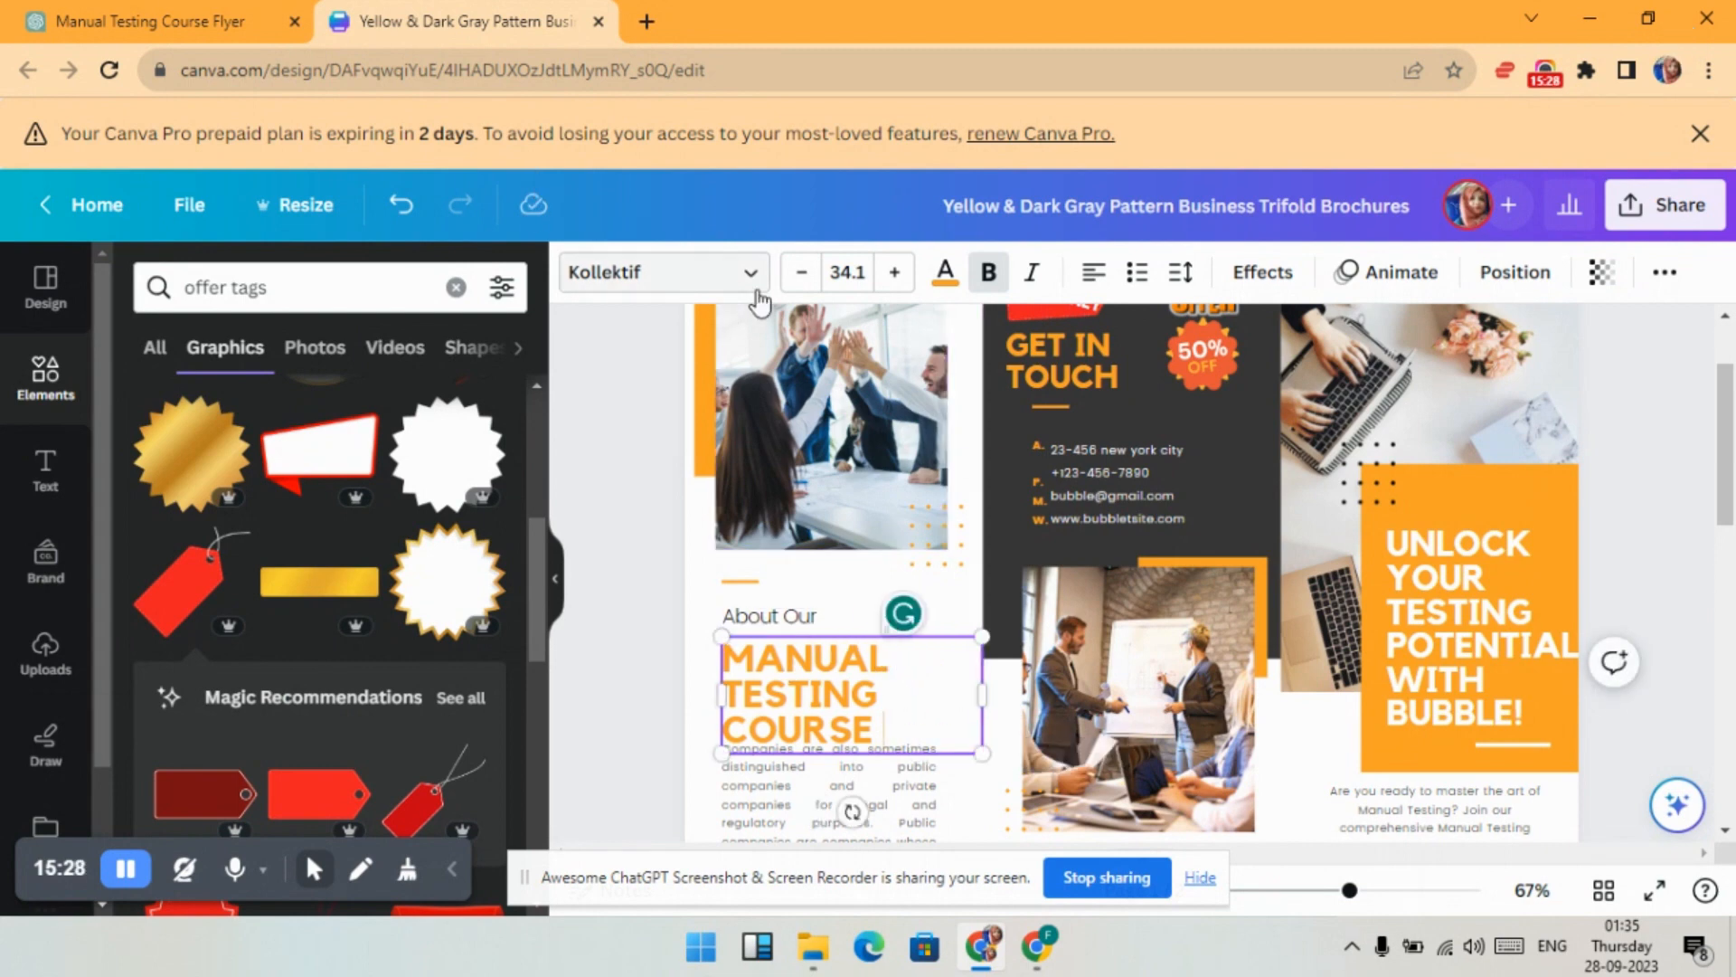
pyautogui.click(817, 284)
pyautogui.click(817, 284)
pyautogui.click(817, 284)
pyautogui.click(816, 284)
pyautogui.click(817, 283)
pyautogui.click(817, 284)
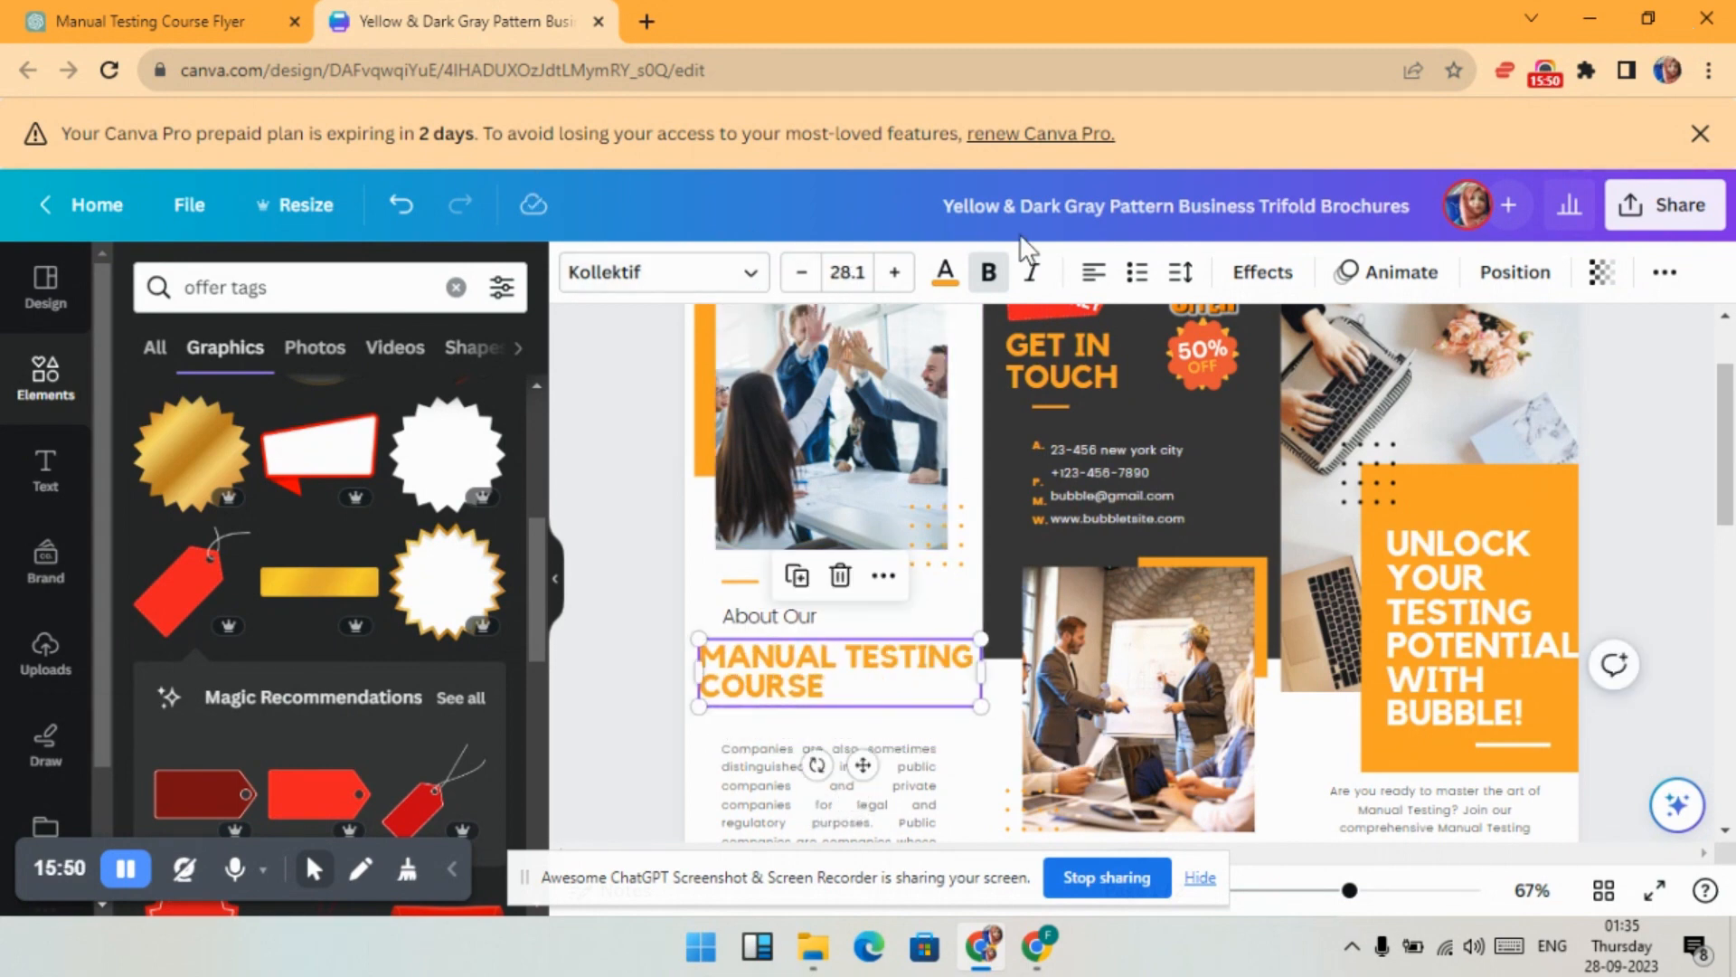
pyautogui.click(1092, 276)
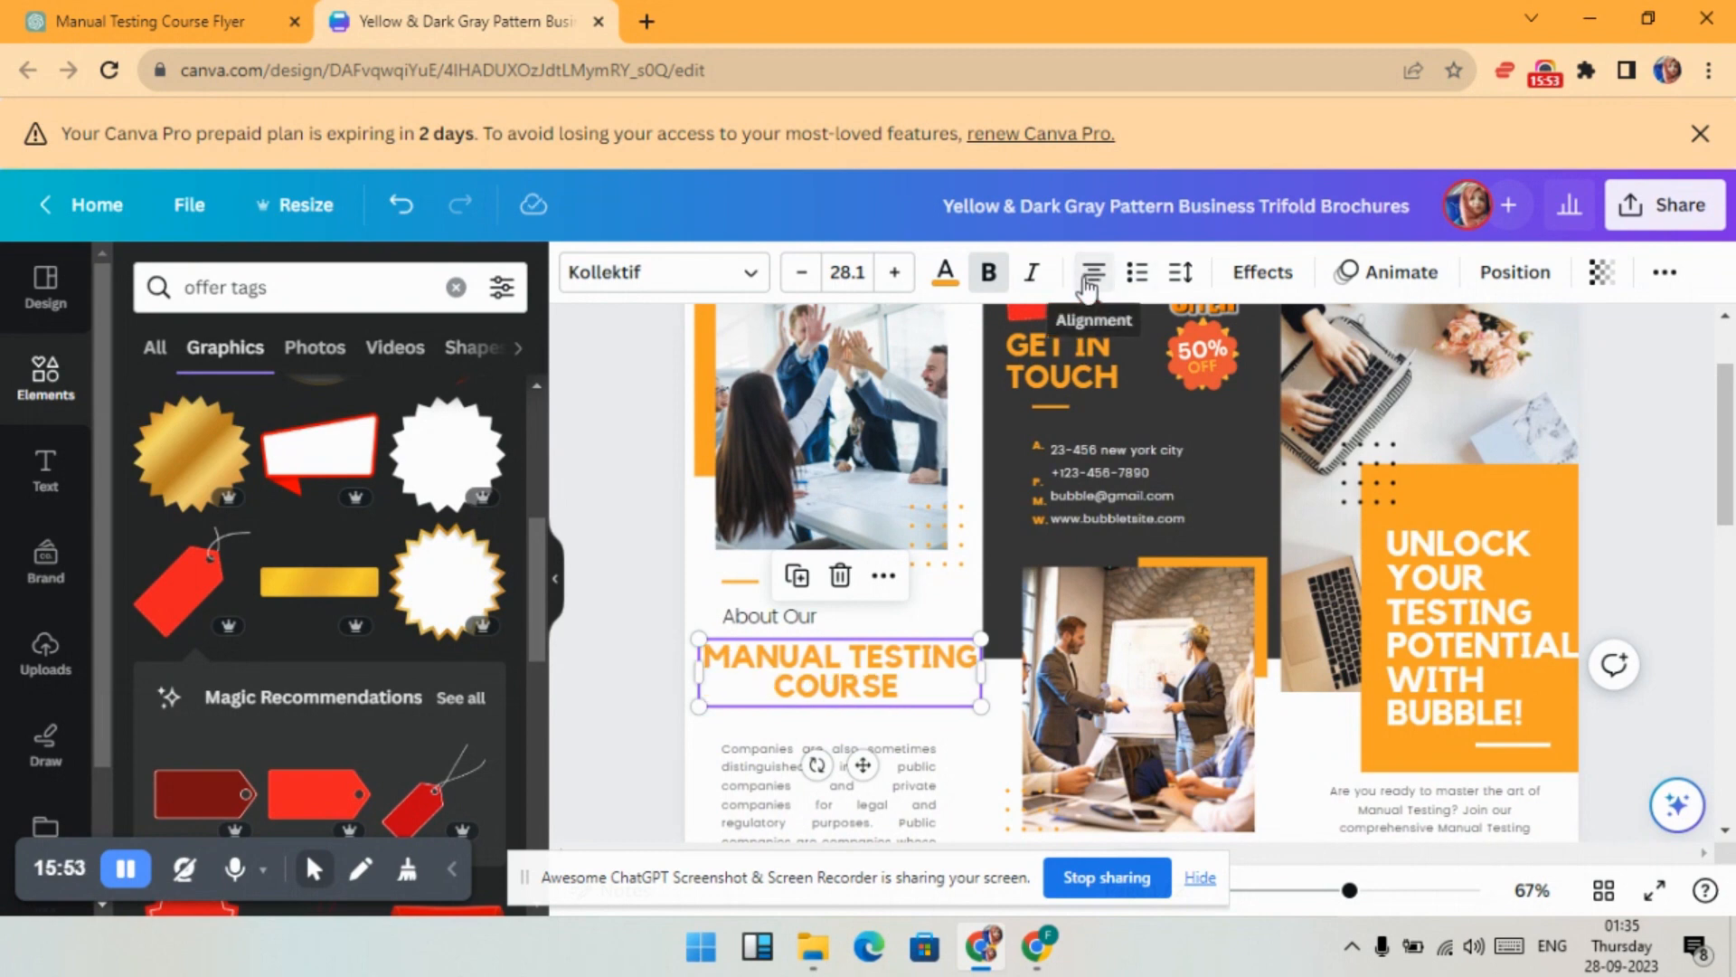
pyautogui.click(633, 642)
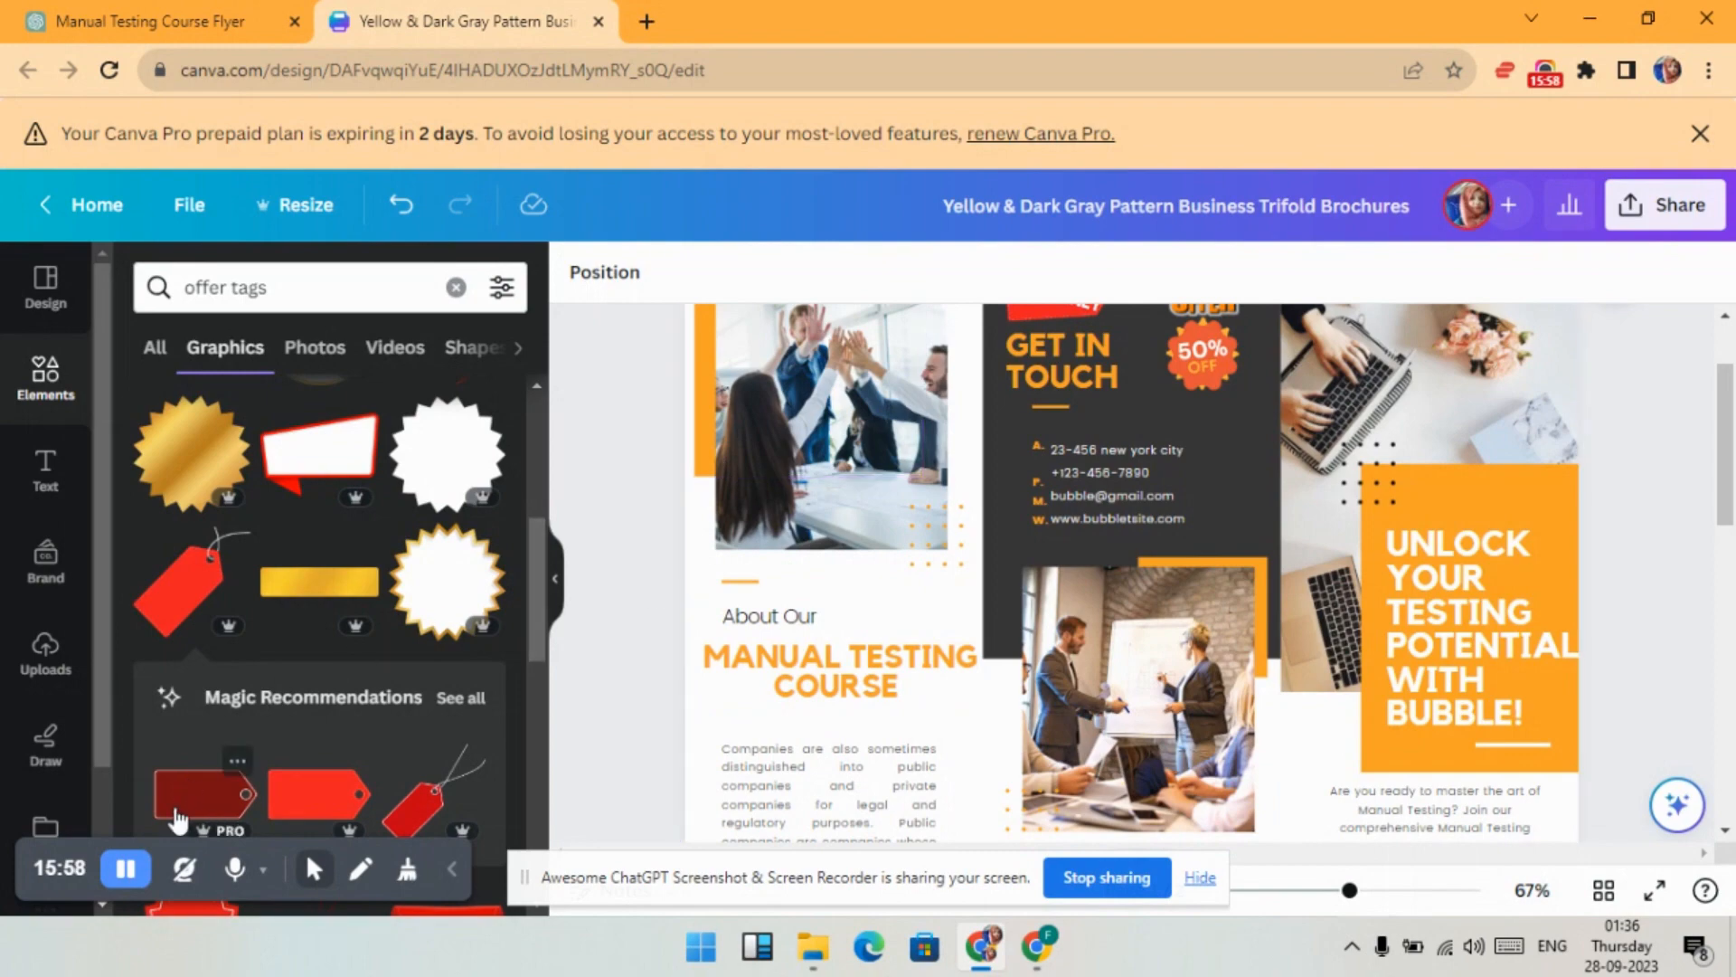
pyautogui.scroll(-3, 713, 452)
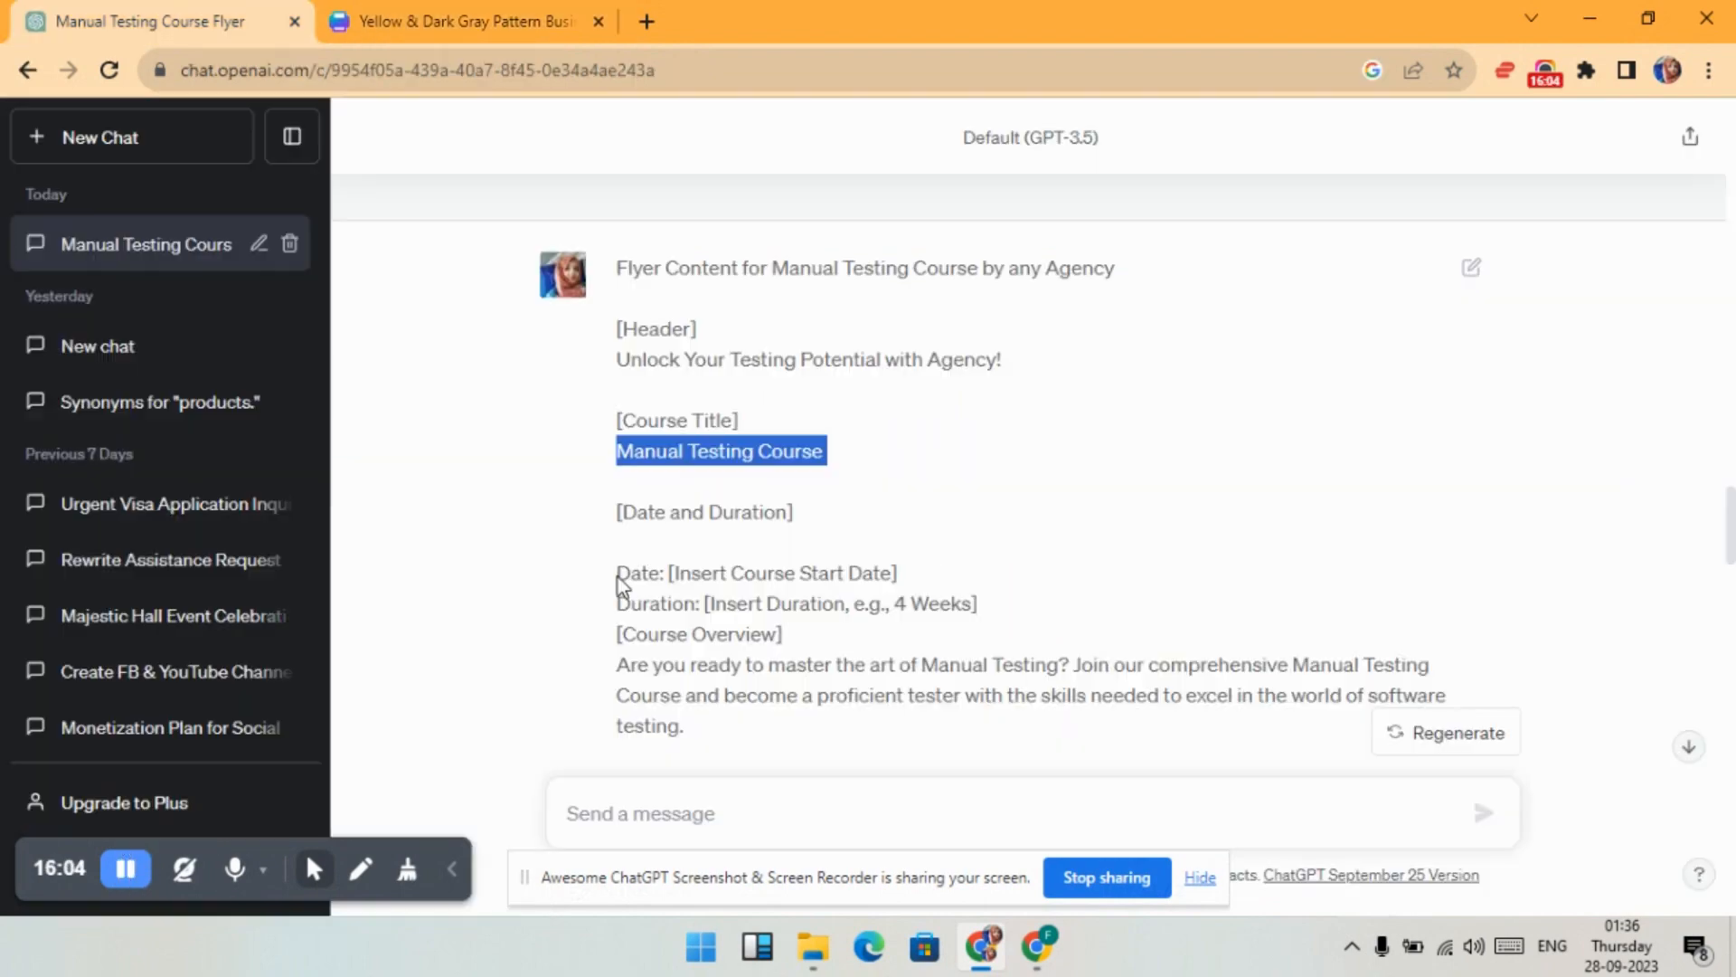
pyautogui.moveTo(617, 577); pyautogui.dragTo(979, 611)
pyautogui.hotkey('ctrl', 'c')
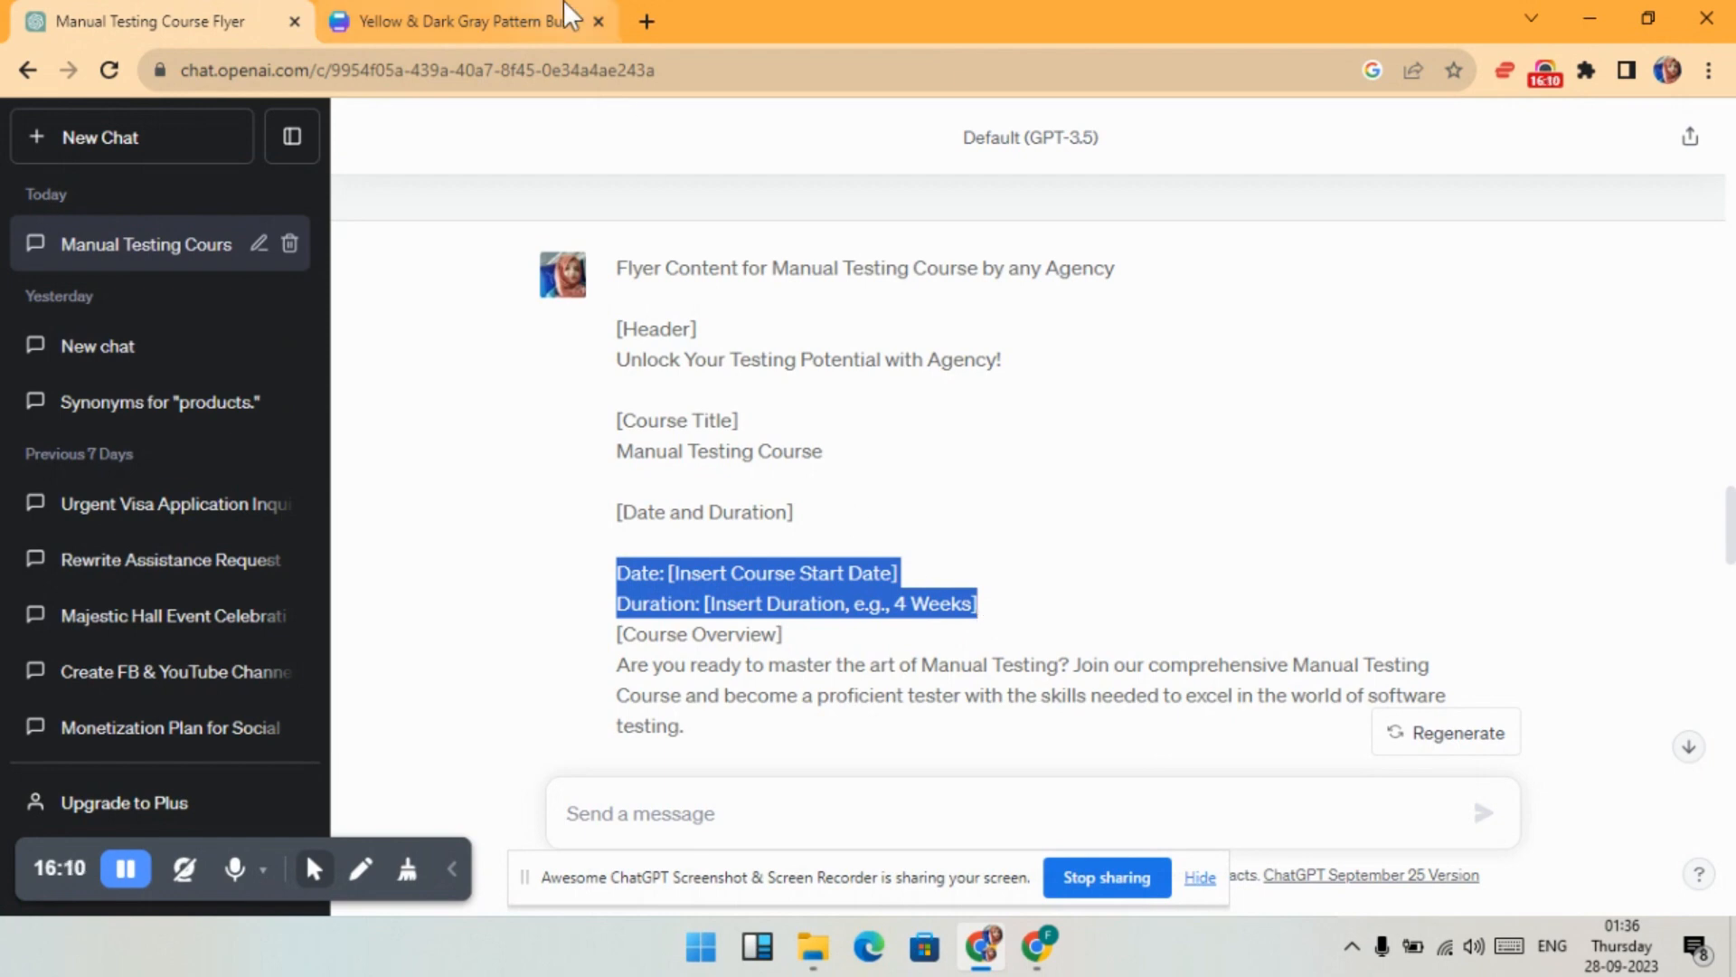
# - Clear the paragraph under MANUAL TESTING COURSE and paste in the course date and duration text
pyautogui.click(543, 20)
pyautogui.click(924, 650)
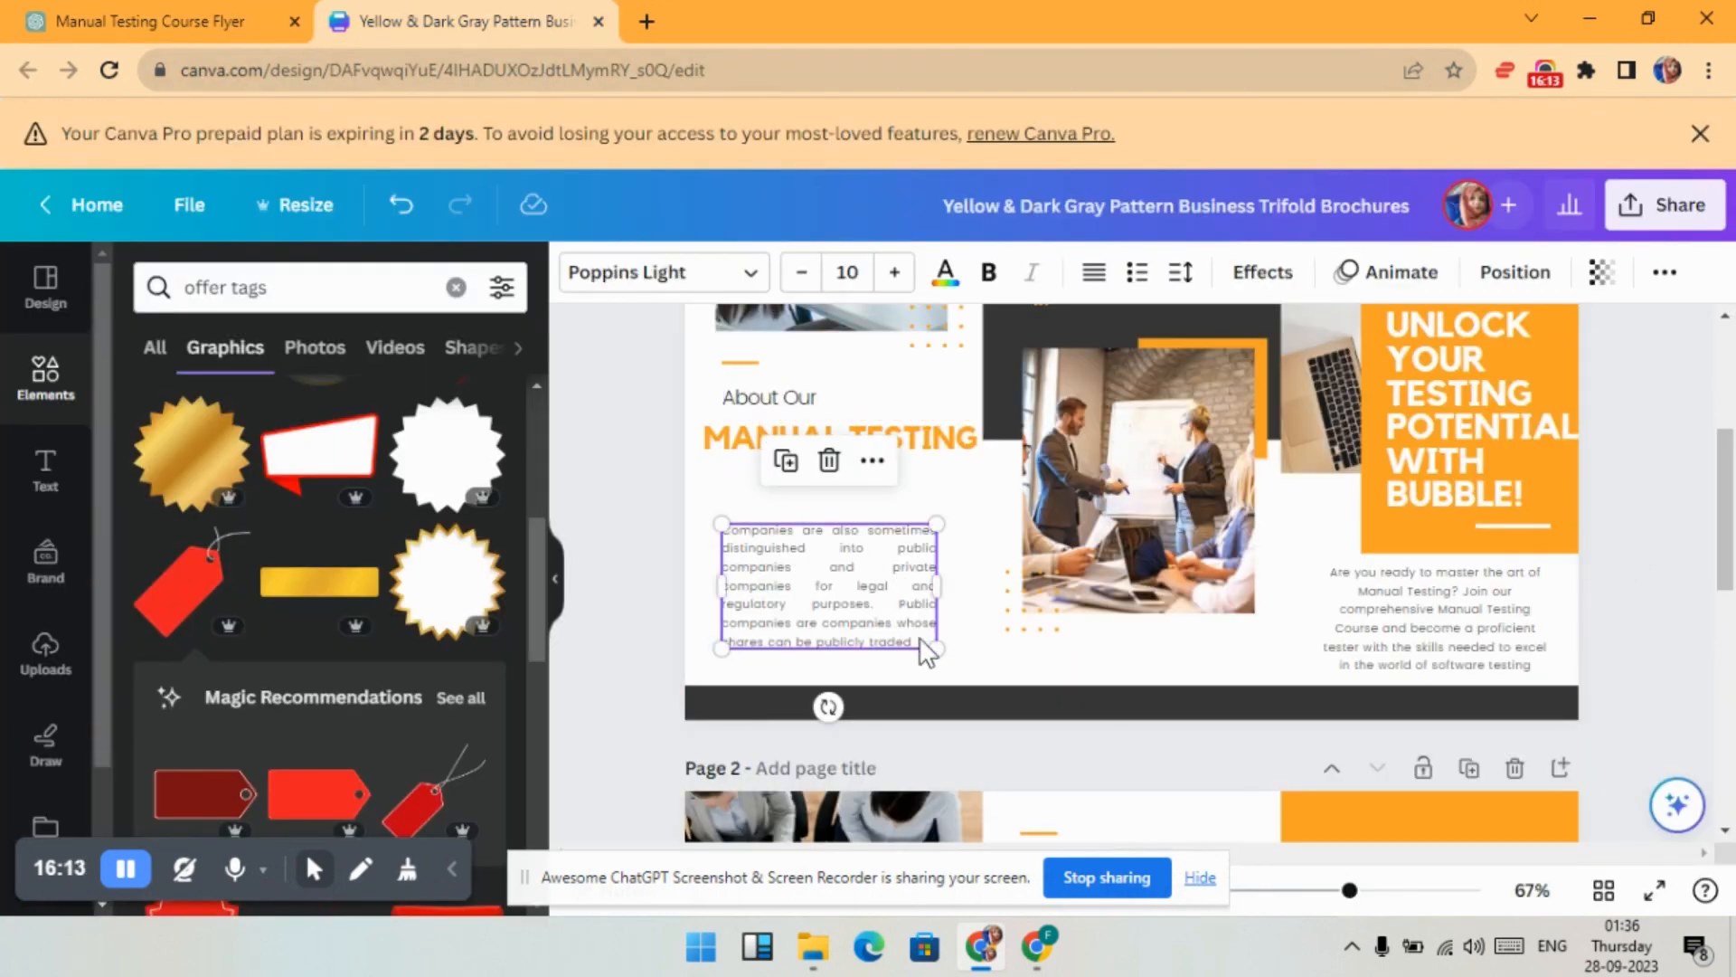
pyautogui.hotkey('ctrl', 'a')
pyautogui.press('BackSpace')
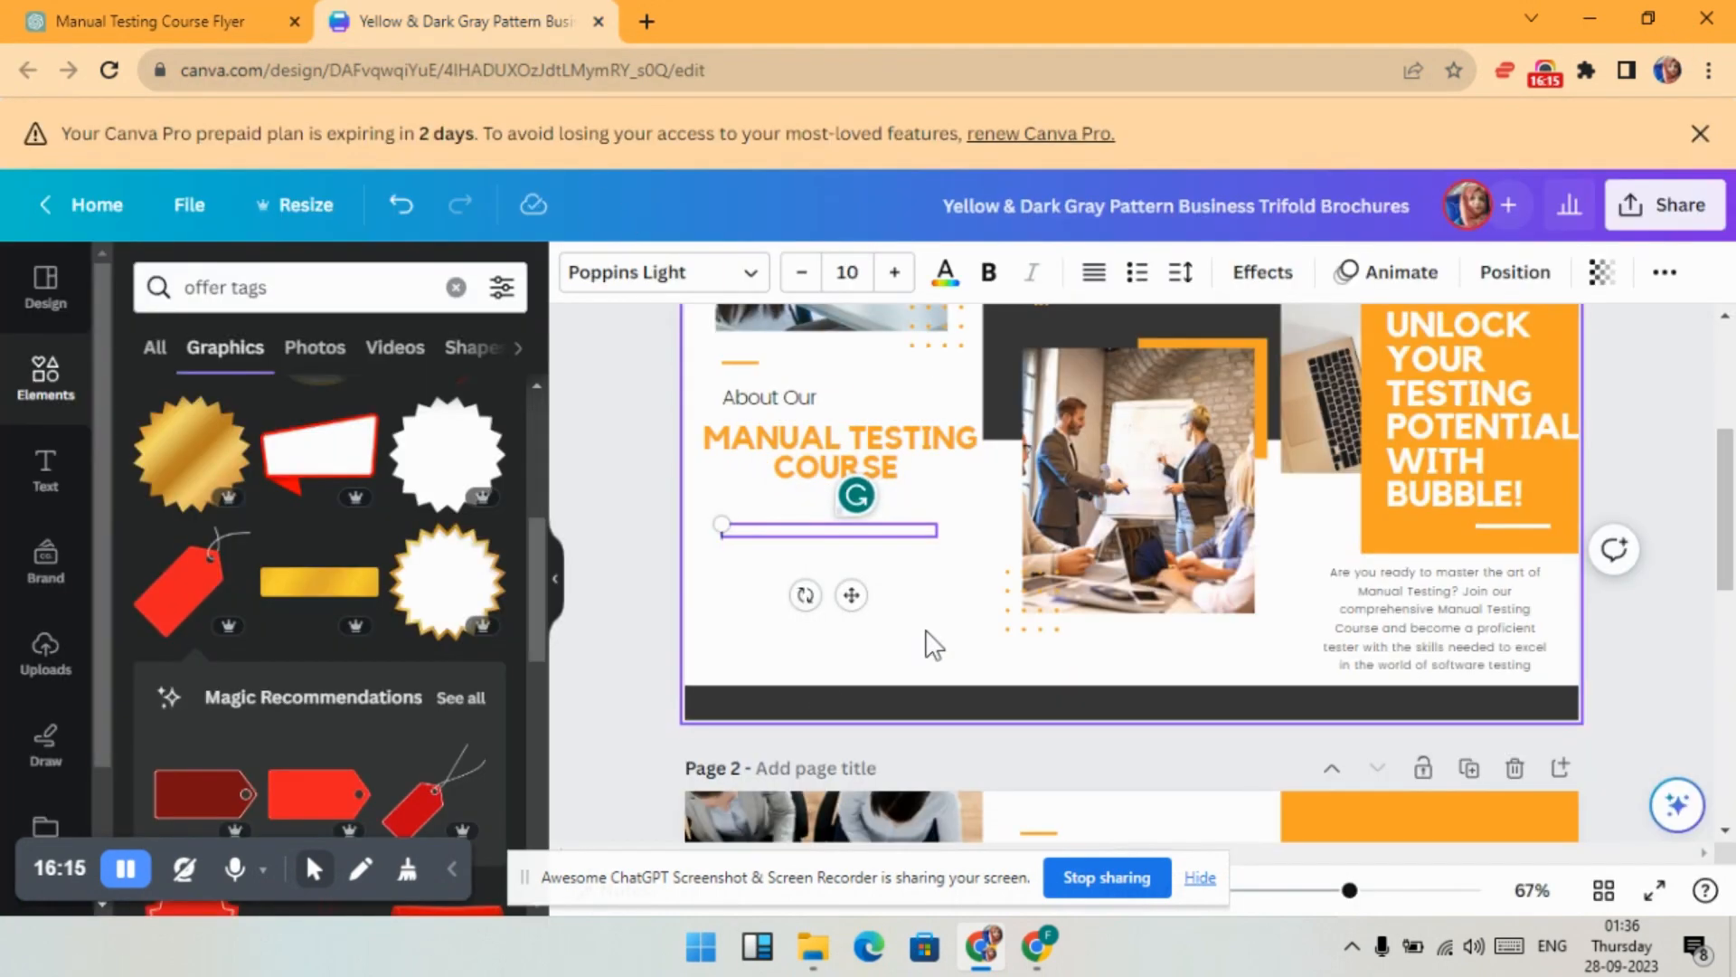
pyautogui.hotkey('ctrl', 'v')
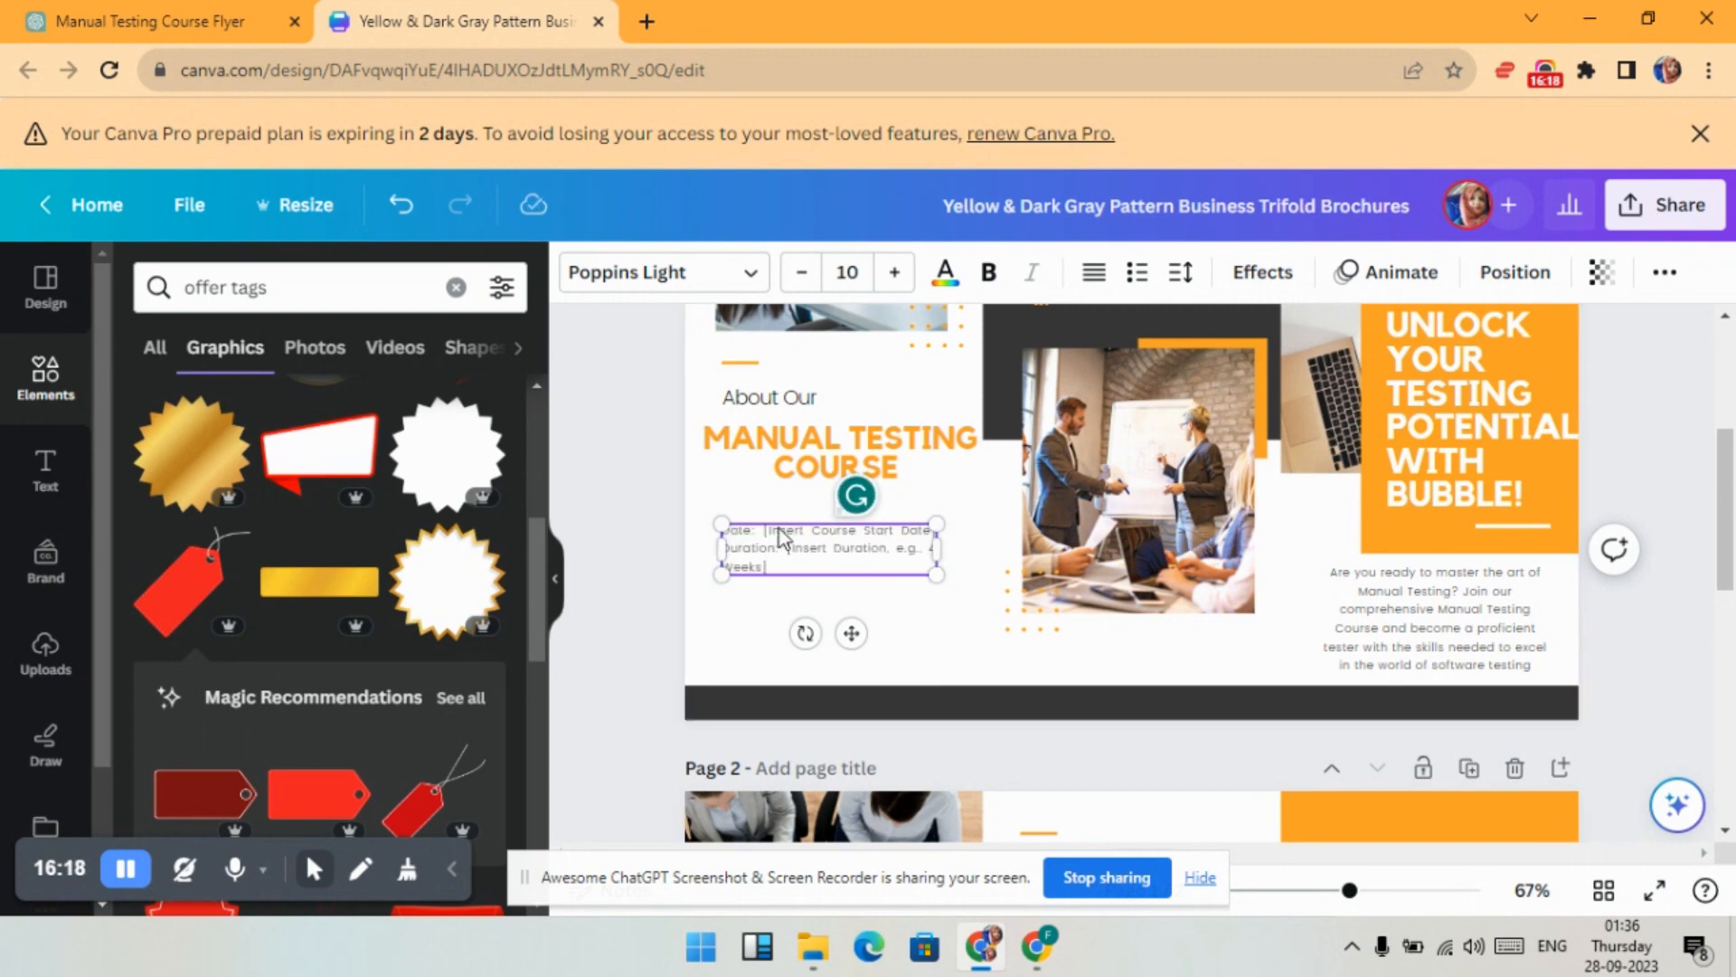